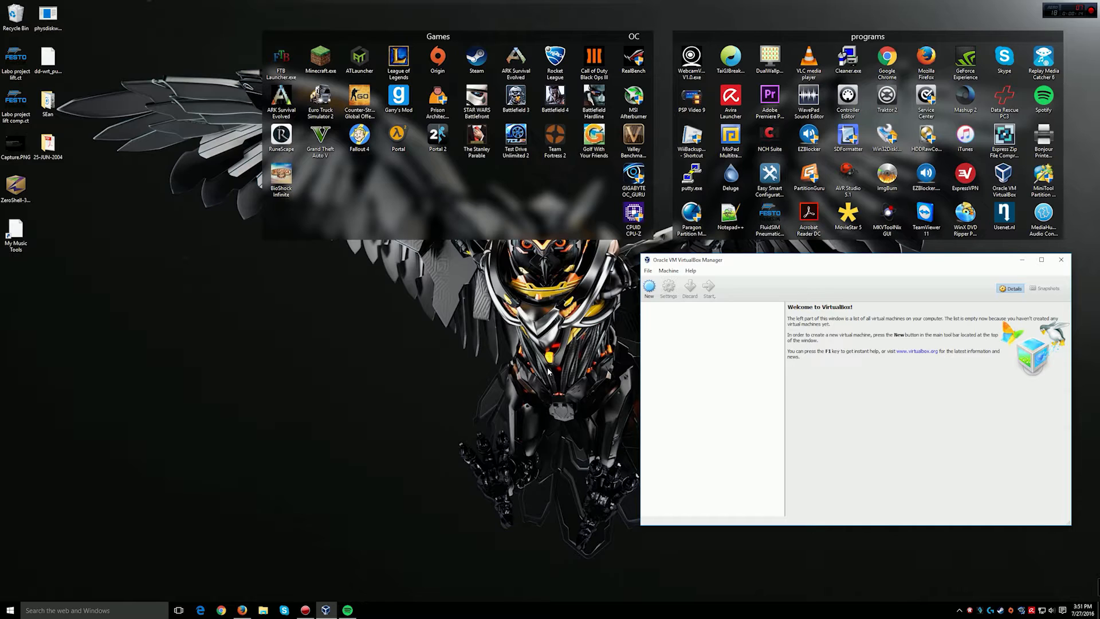
# Step: Check the System Information window, then return to Firefox and go to the pfSense Download page
pyautogui.rightClick(11, 610)
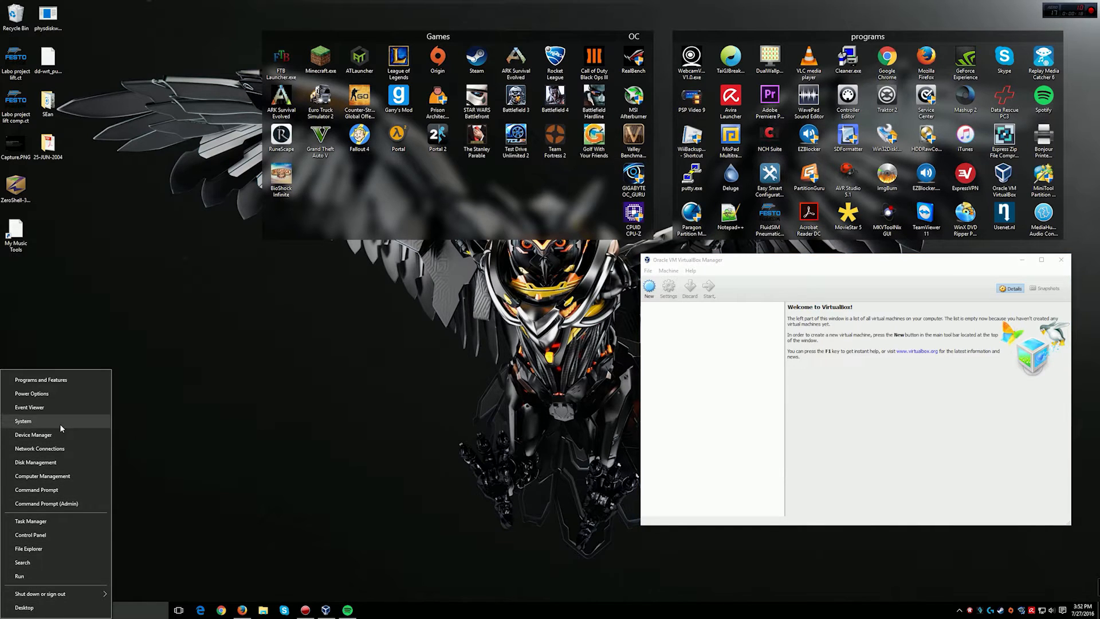
pyautogui.click(164, 423)
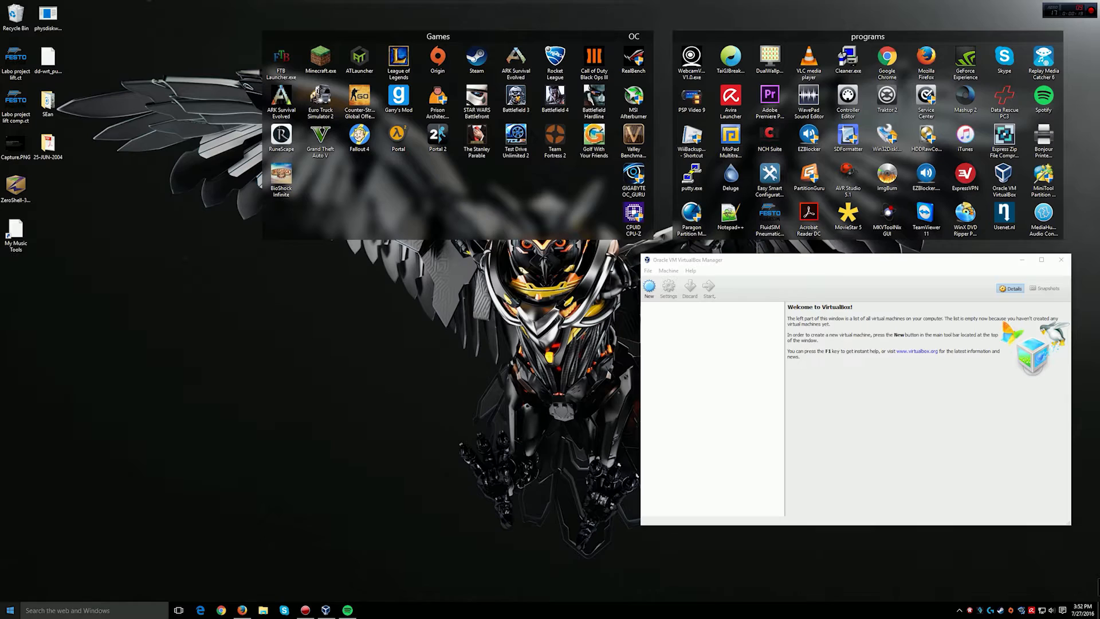
pyautogui.rightClick(3, 615)
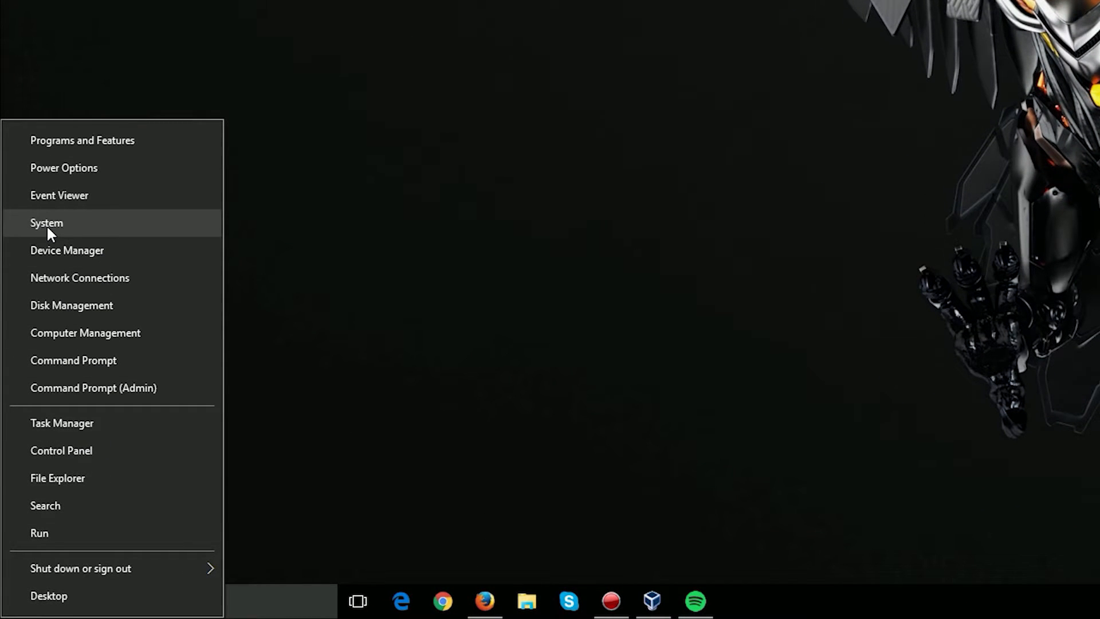
pyautogui.click(45, 223)
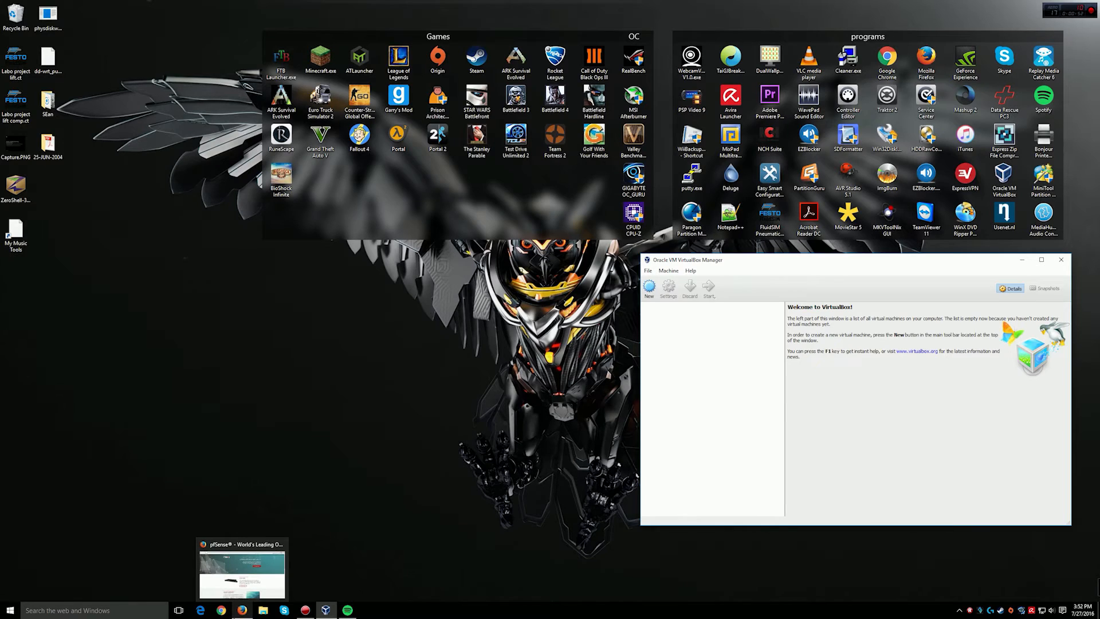
pyautogui.click(242, 610)
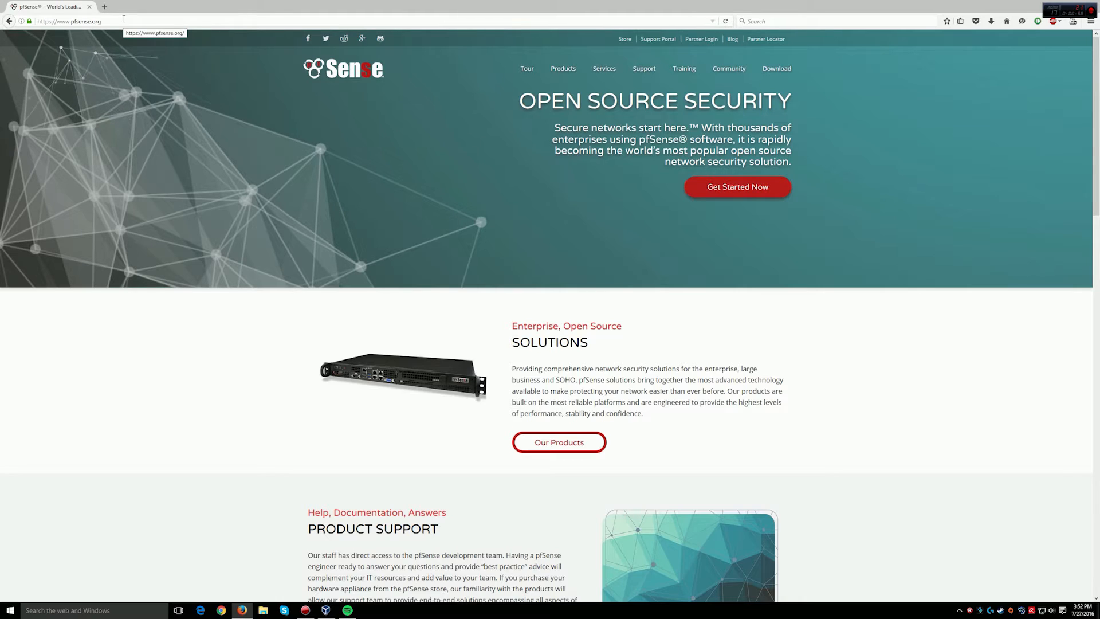
pyautogui.click(776, 71)
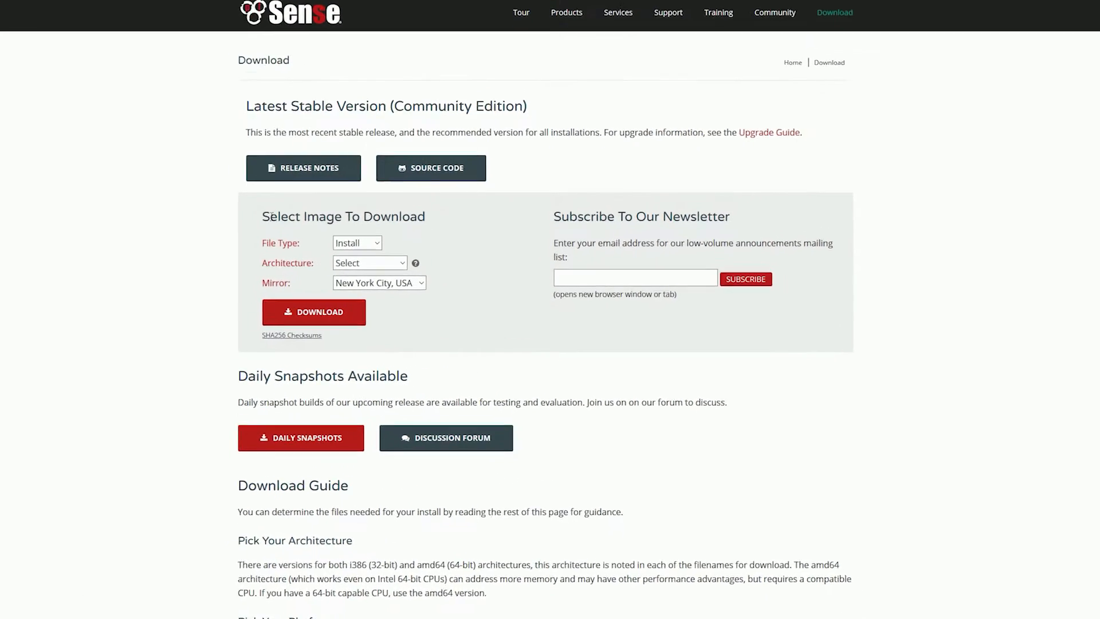
# Step: Select file type Install, architecture AMD64 (64-bit) and platform CD Image (ISO) Installer
pyautogui.moveTo(326, 236); pyautogui.dragTo(459, 244)
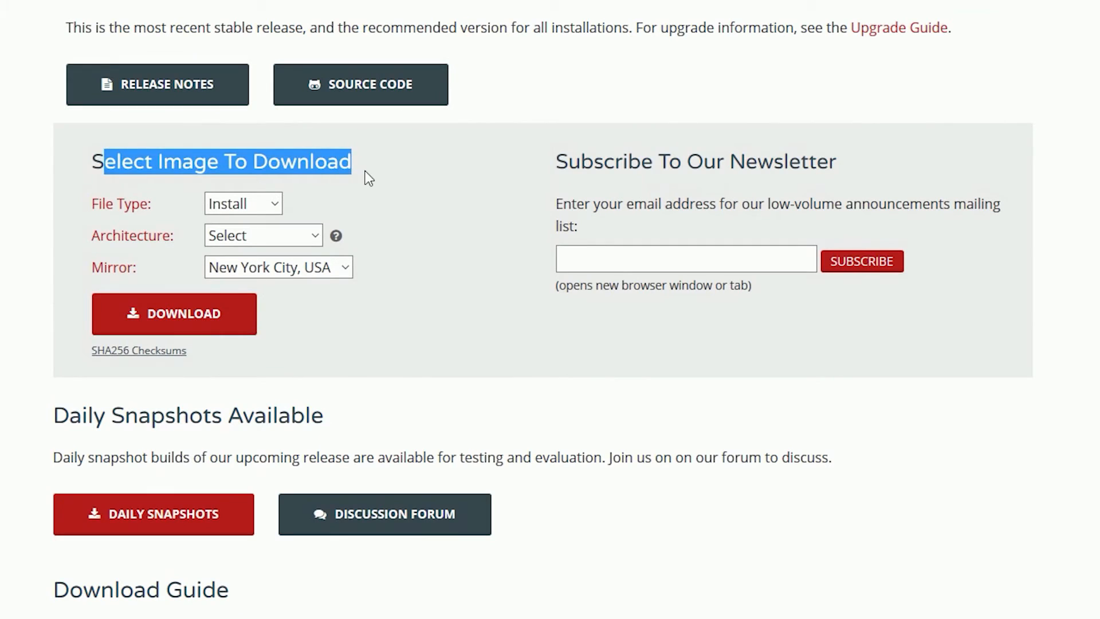
pyautogui.click(365, 171)
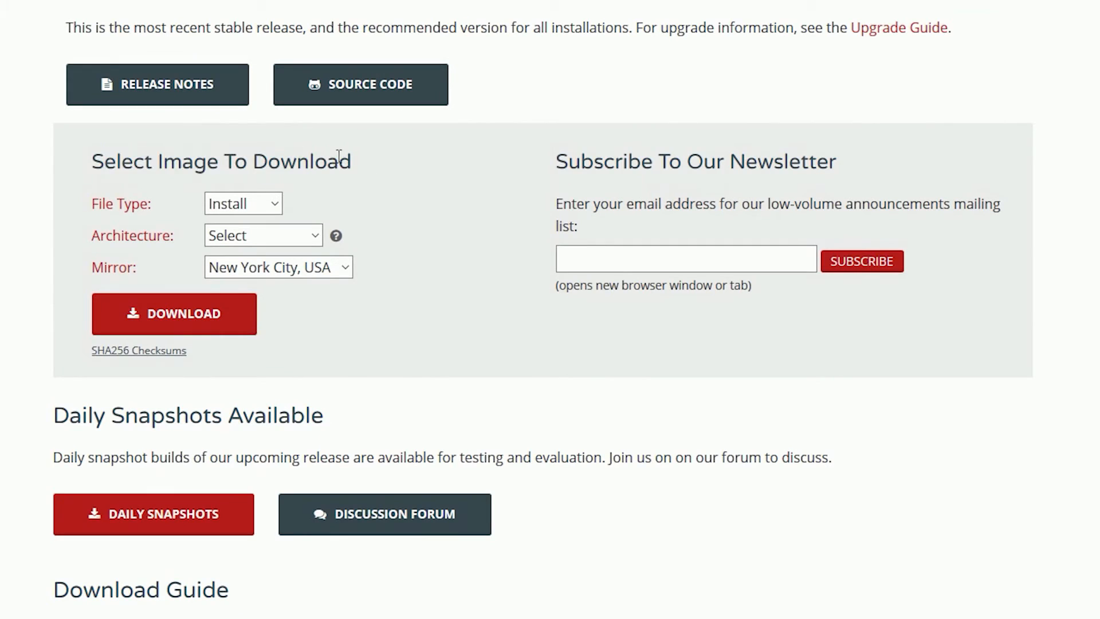
pyautogui.click(240, 207)
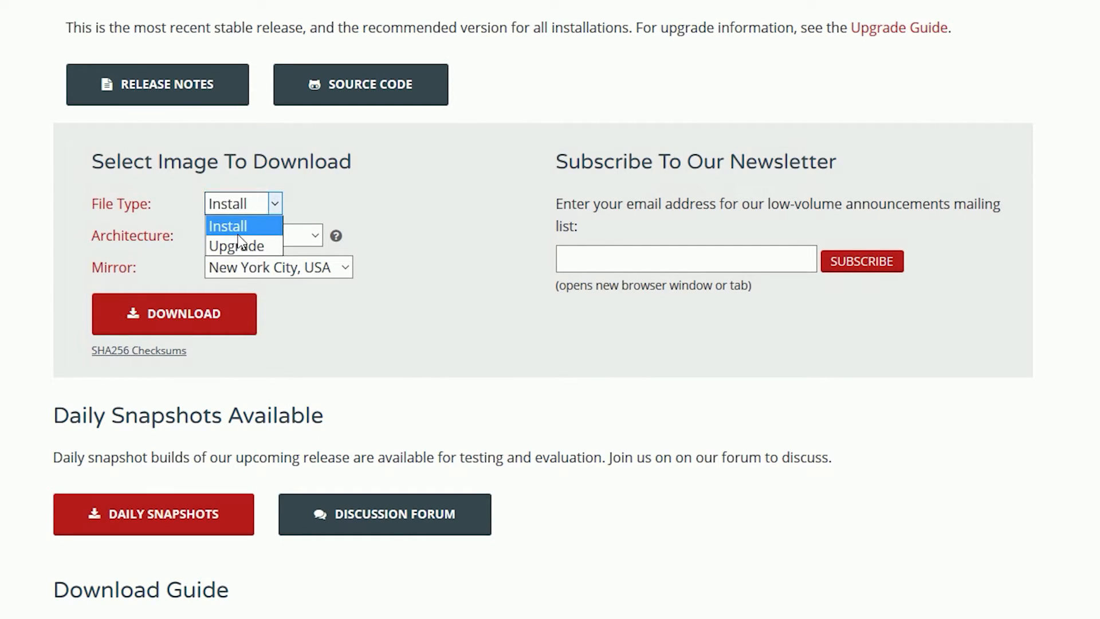
pyautogui.click(244, 225)
pyautogui.click(219, 238)
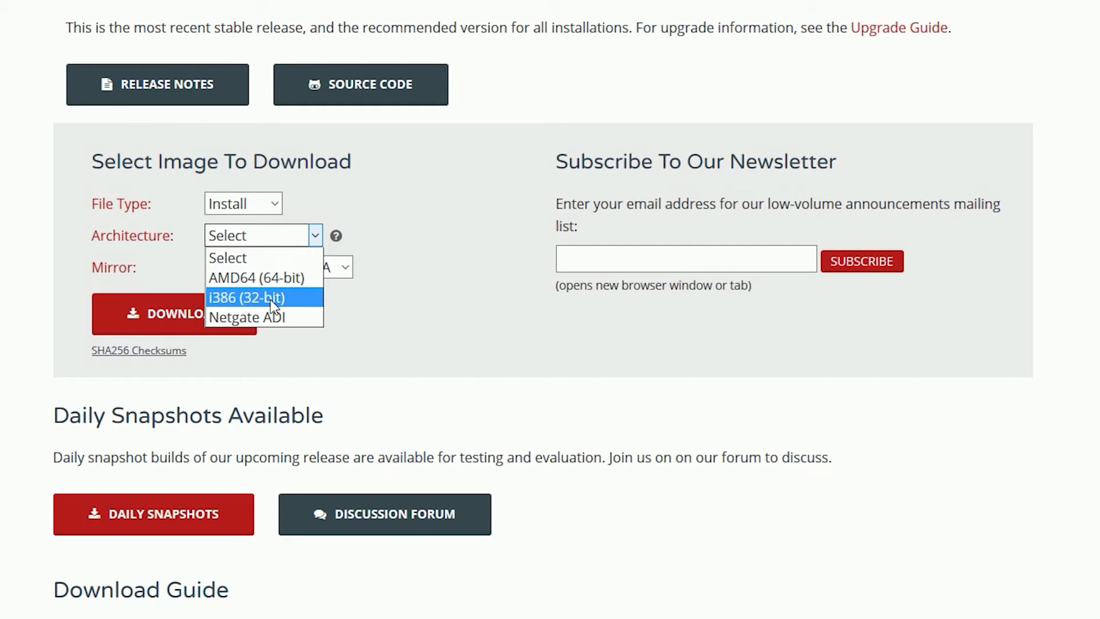
pyautogui.click(274, 281)
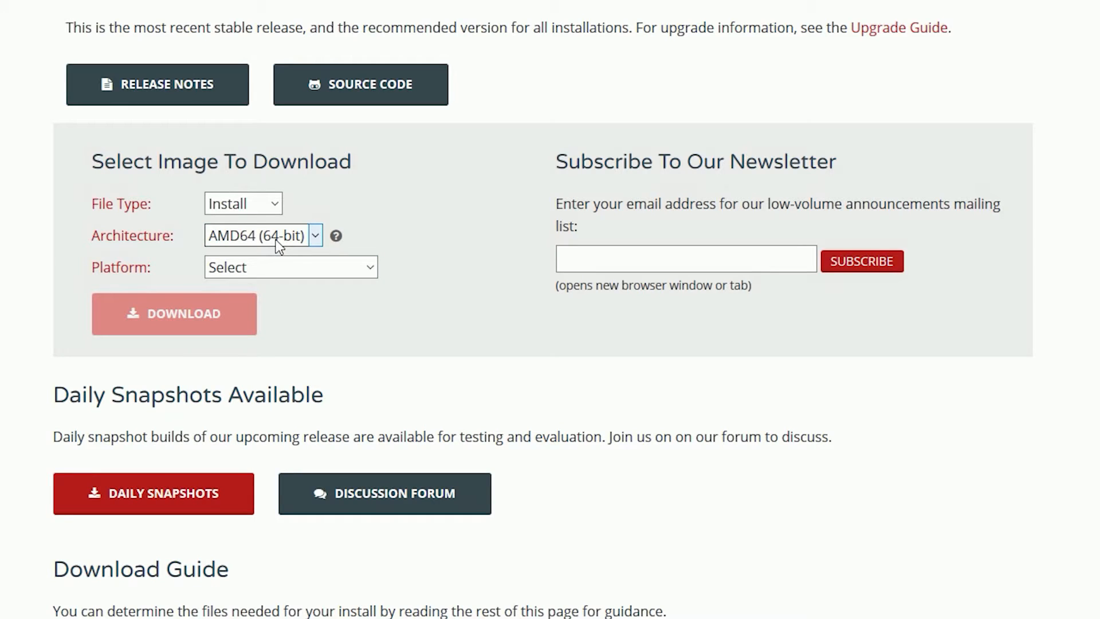
pyautogui.click(367, 268)
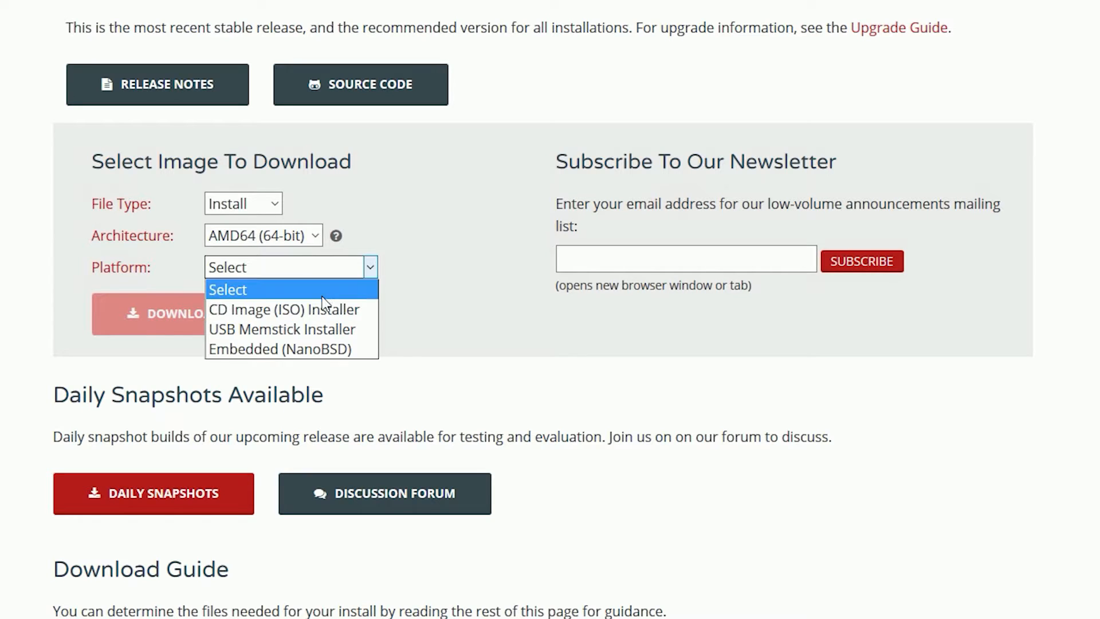
pyautogui.click(275, 312)
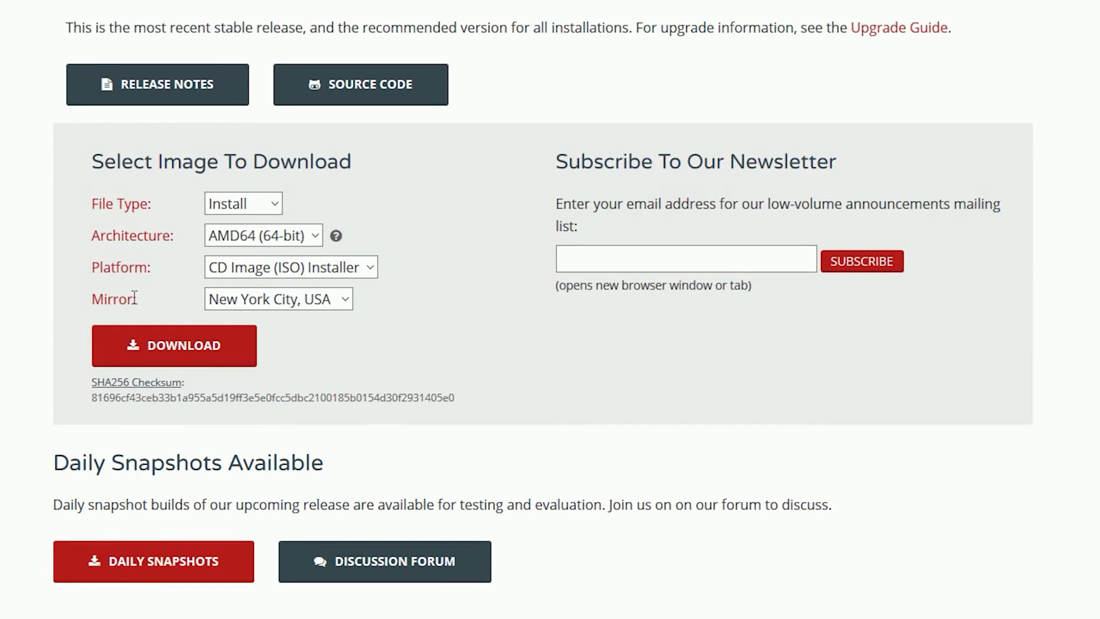
# Step: Choose the Frankfurt, Germany mirror and start the download
pyautogui.click(269, 299)
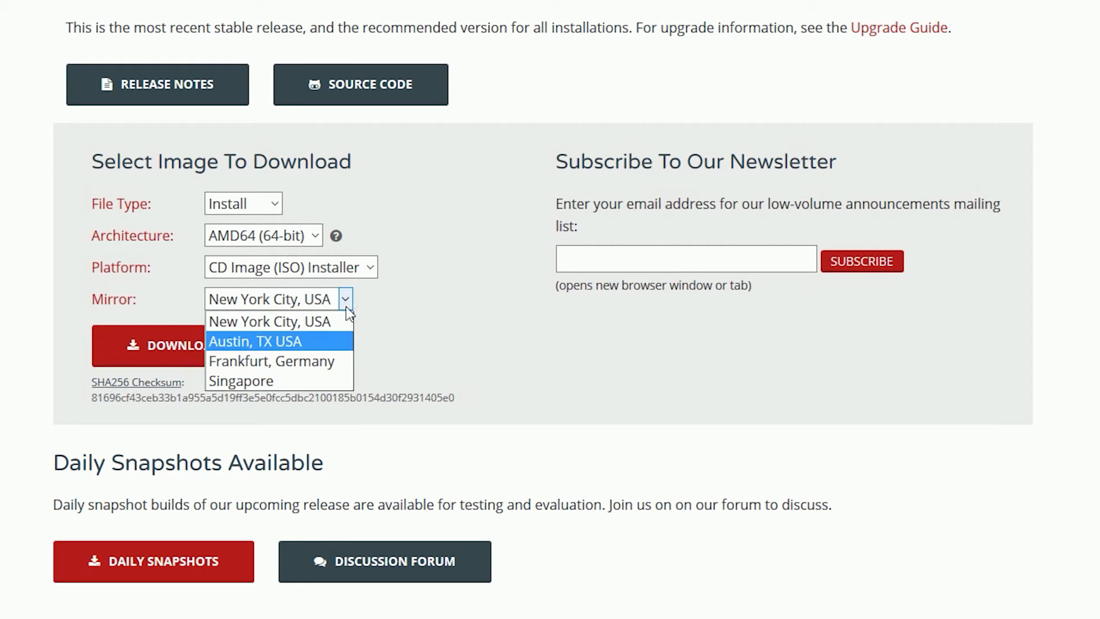
pyautogui.click(270, 322)
pyautogui.click(283, 306)
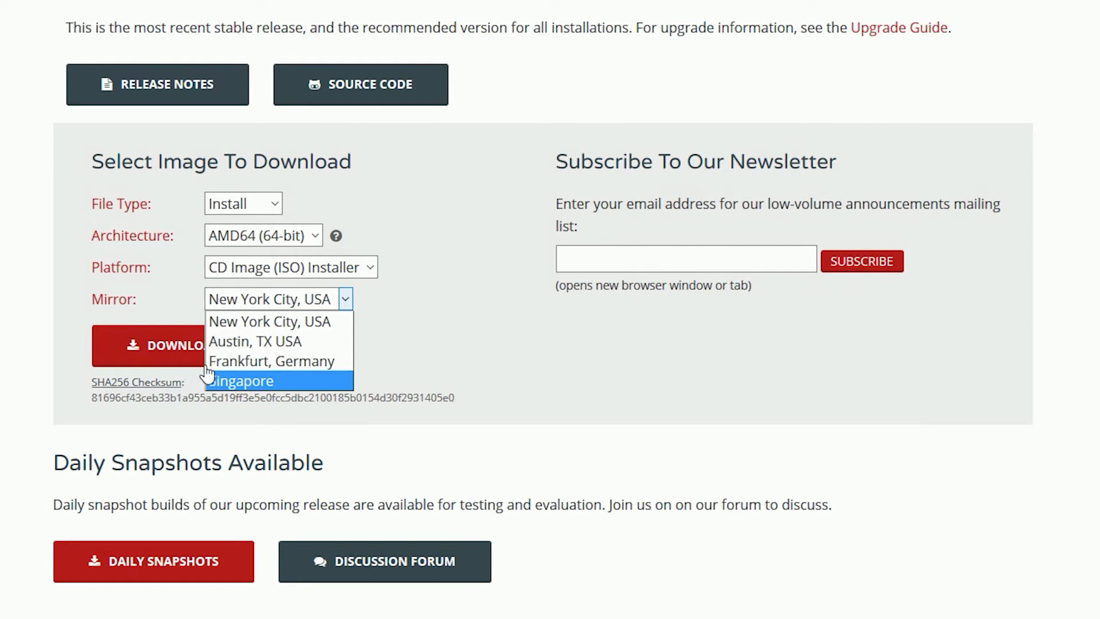
pyautogui.click(318, 362)
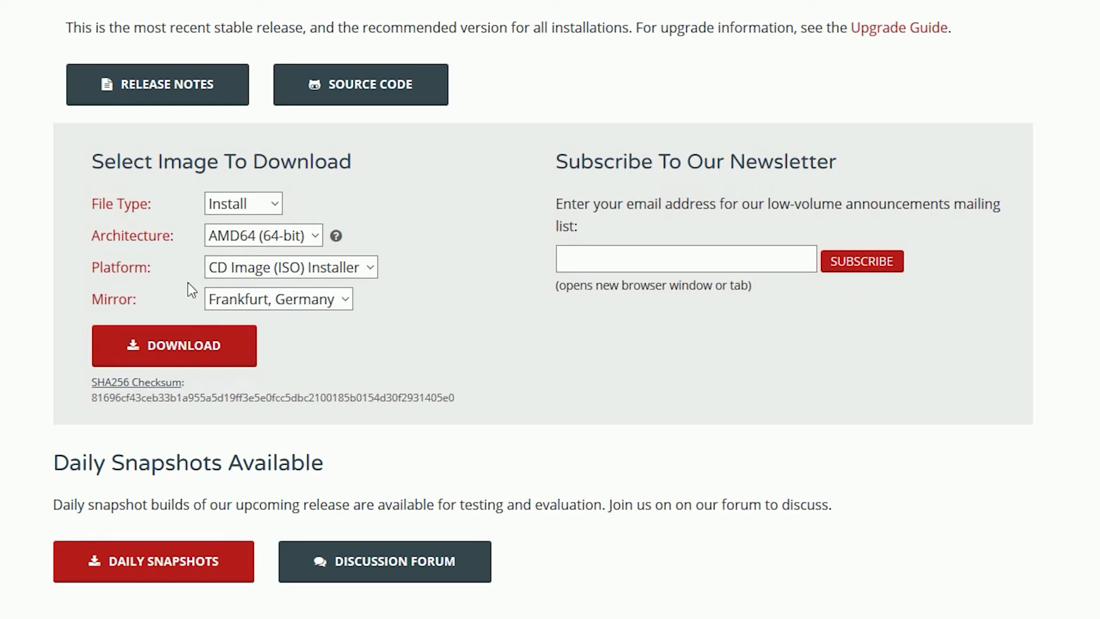
pyautogui.click(177, 351)
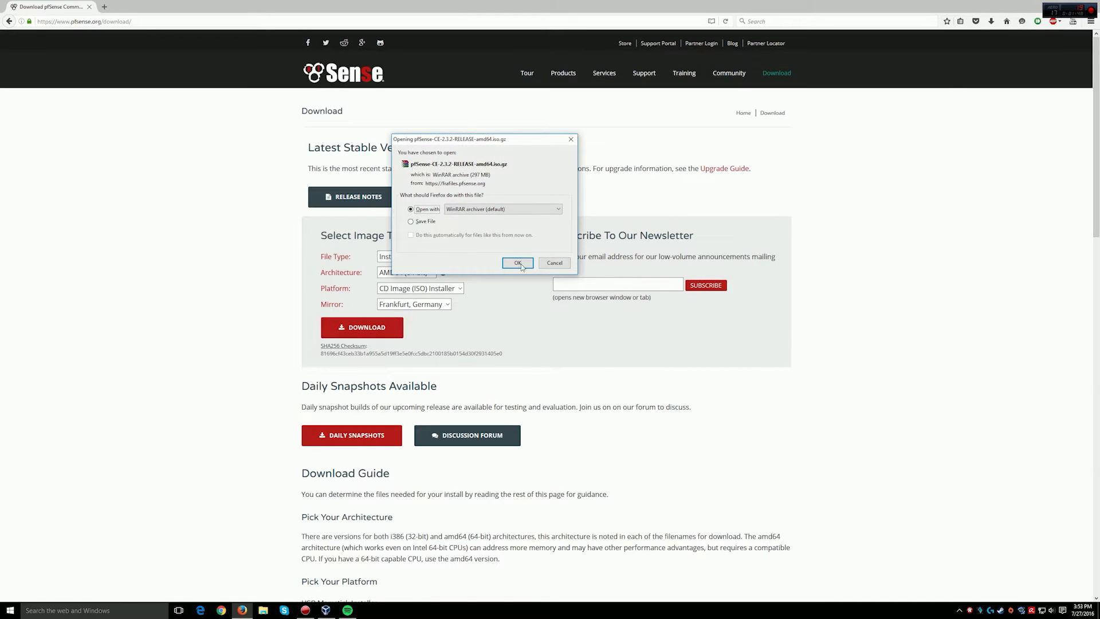
# Step: Open pfSense-CE-2.3.2-RELEASE-amd64.iso.gz in WinRAR and extract the .iso onto the desktop
pyautogui.click(521, 265)
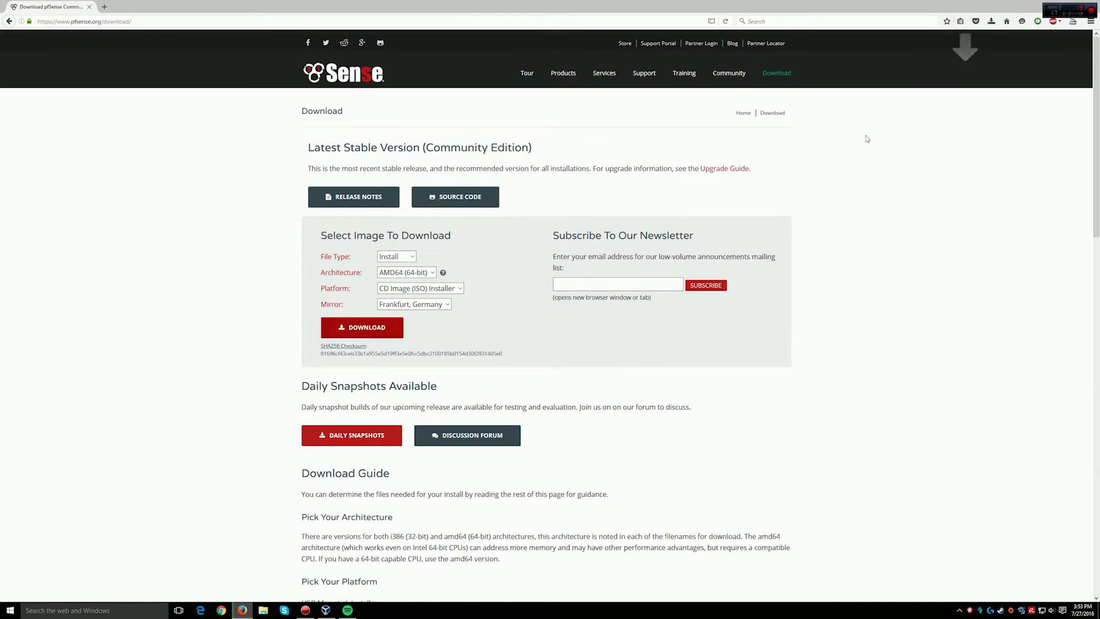
pyautogui.click(991, 21)
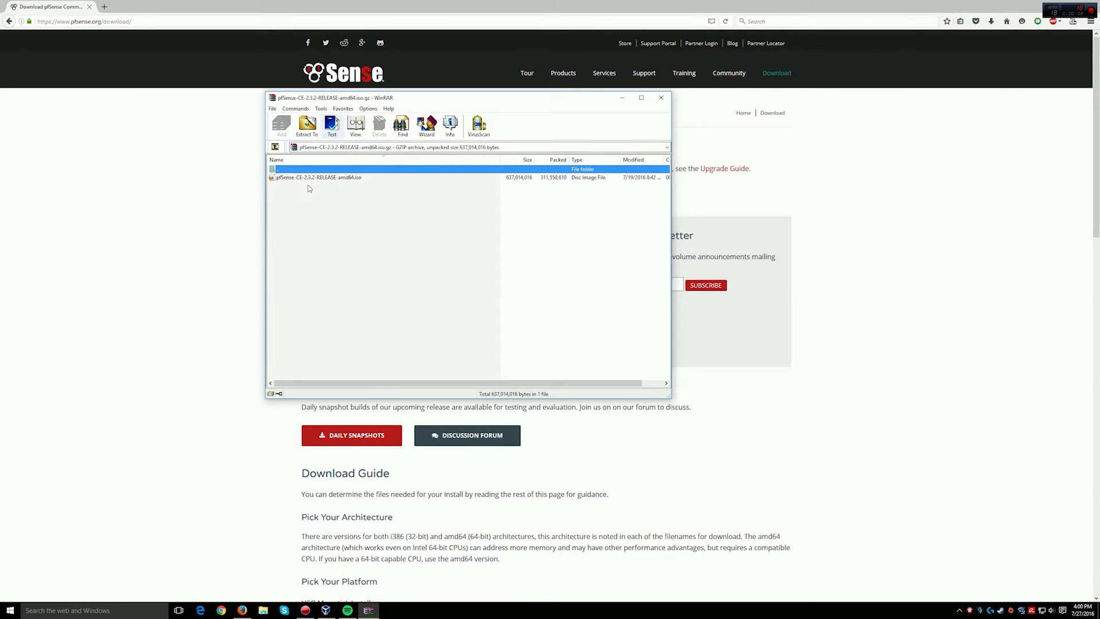
pyautogui.click(1045, 5)
pyautogui.moveTo(337, 177); pyautogui.dragTo(149, 297)
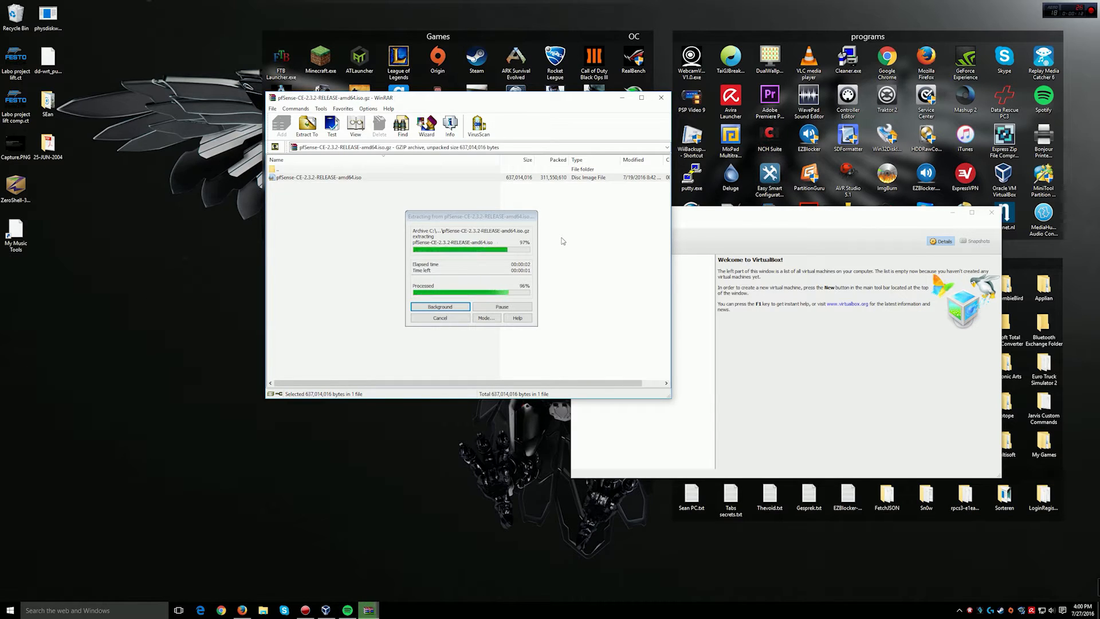
# Step: Close WinRAR and start a new virtual machine from VirtualBox Manager
pyautogui.click(661, 97)
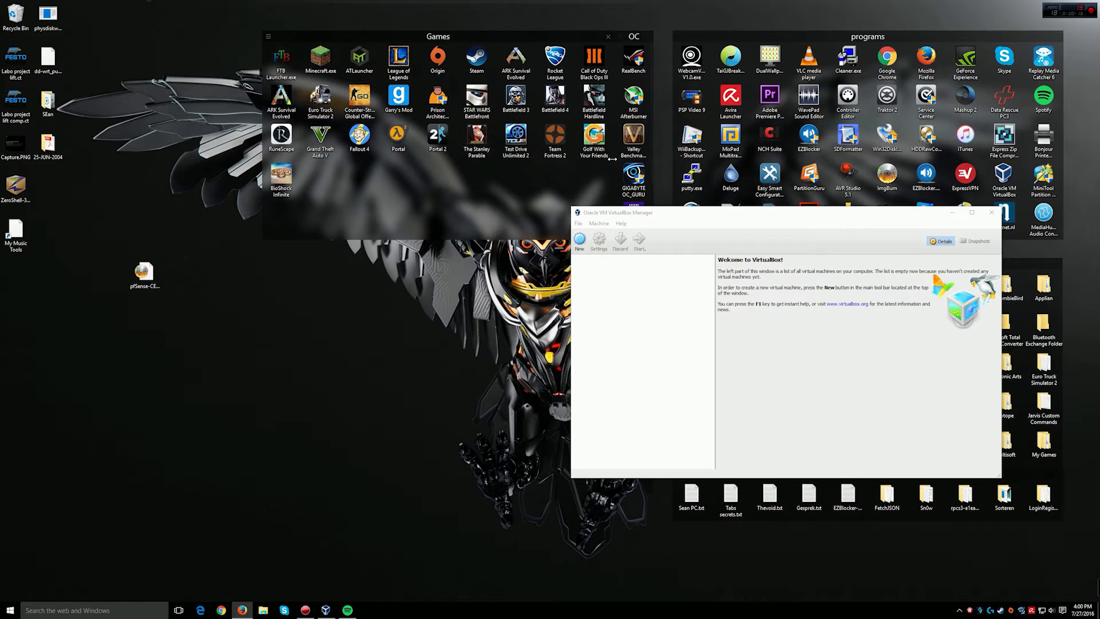
pyautogui.click(625, 216)
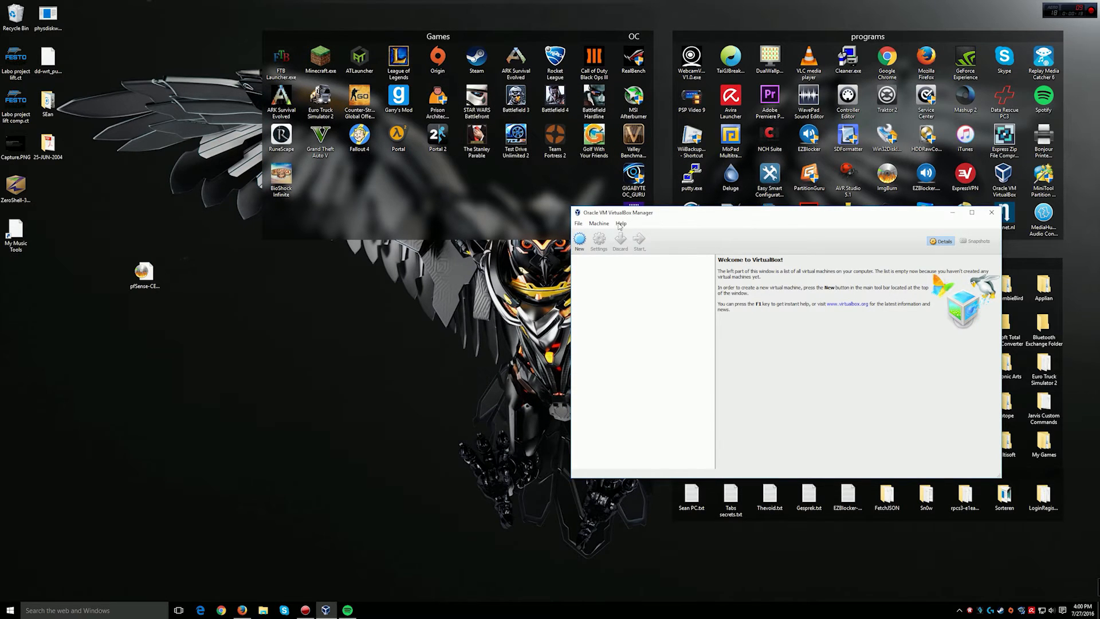
pyautogui.click(580, 240)
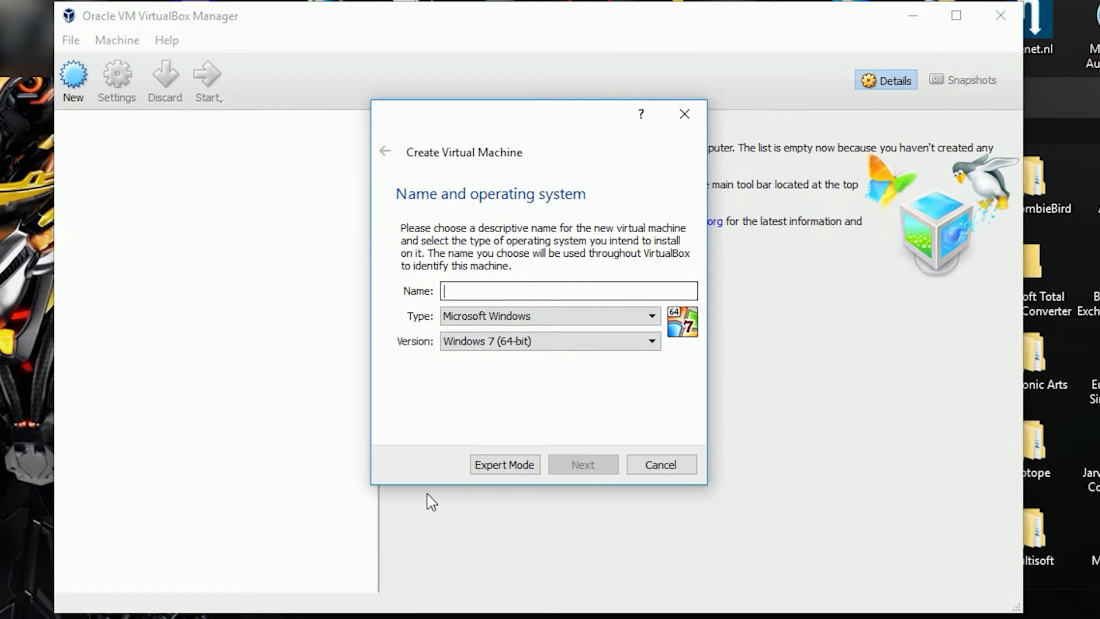
# Step: Name the VM Pfsense with type BSD and version FreeBSD (64-bit)
pyautogui.write('Pfsense')
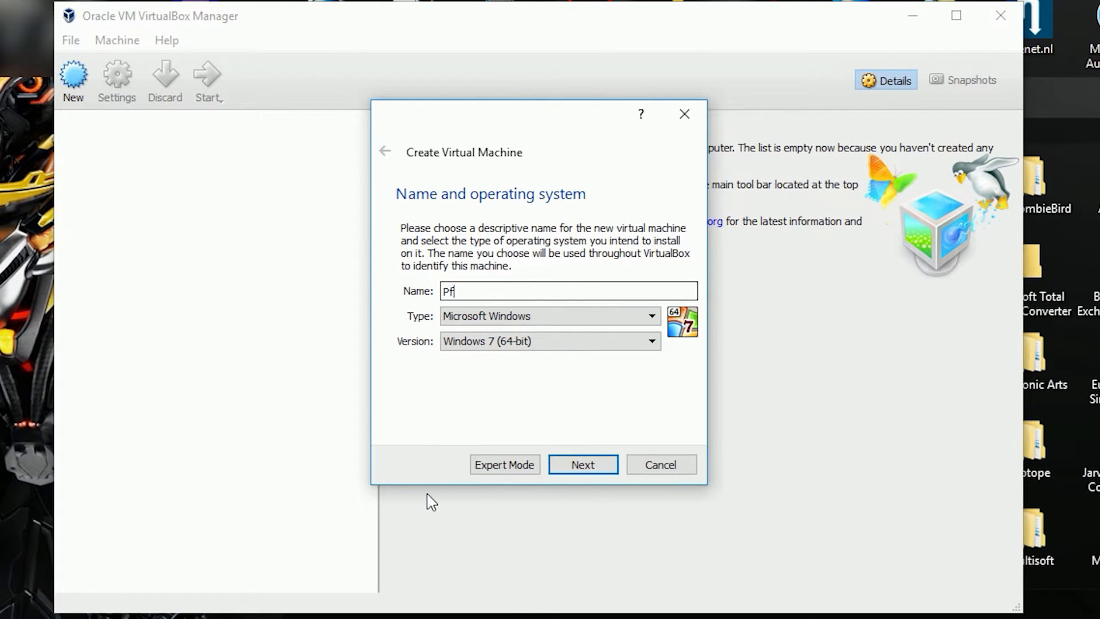
pyautogui.click(654, 317)
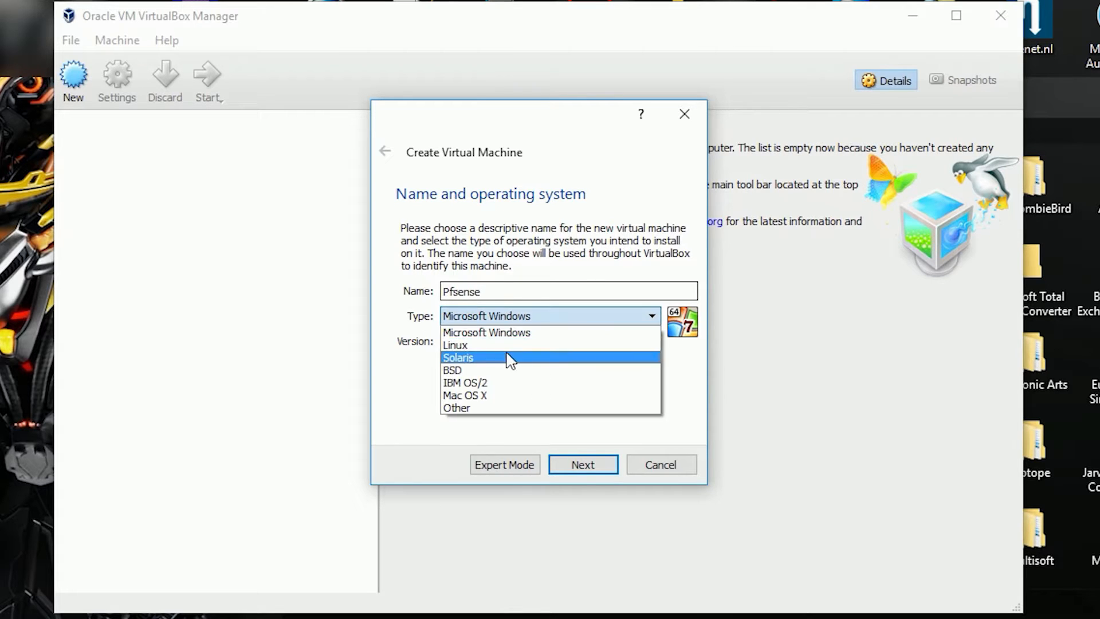
pyautogui.click(451, 371)
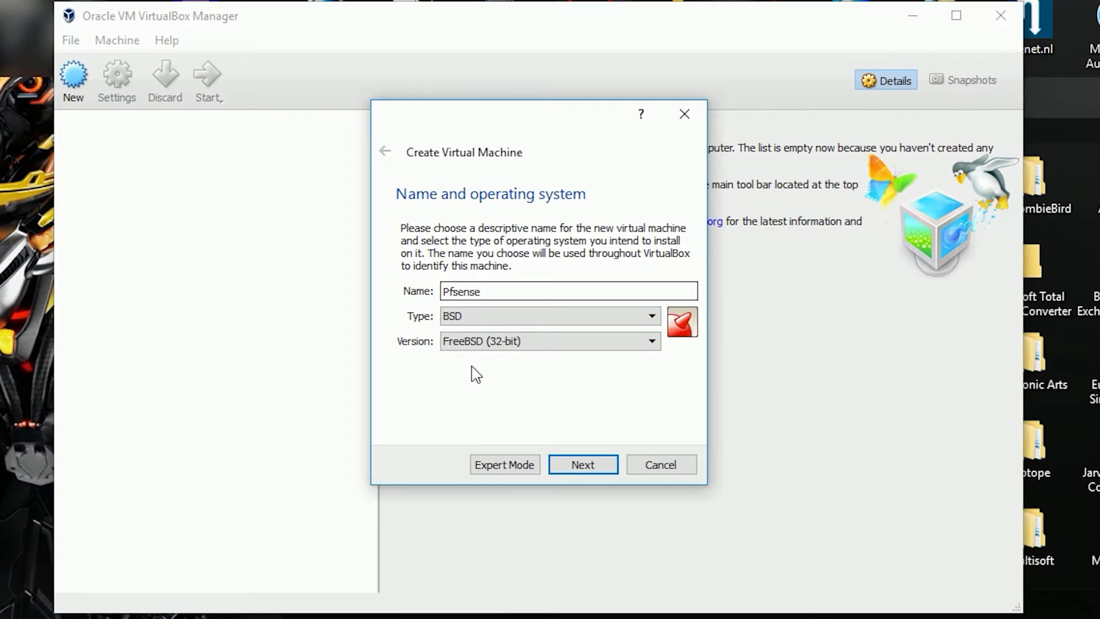
pyautogui.click(495, 345)
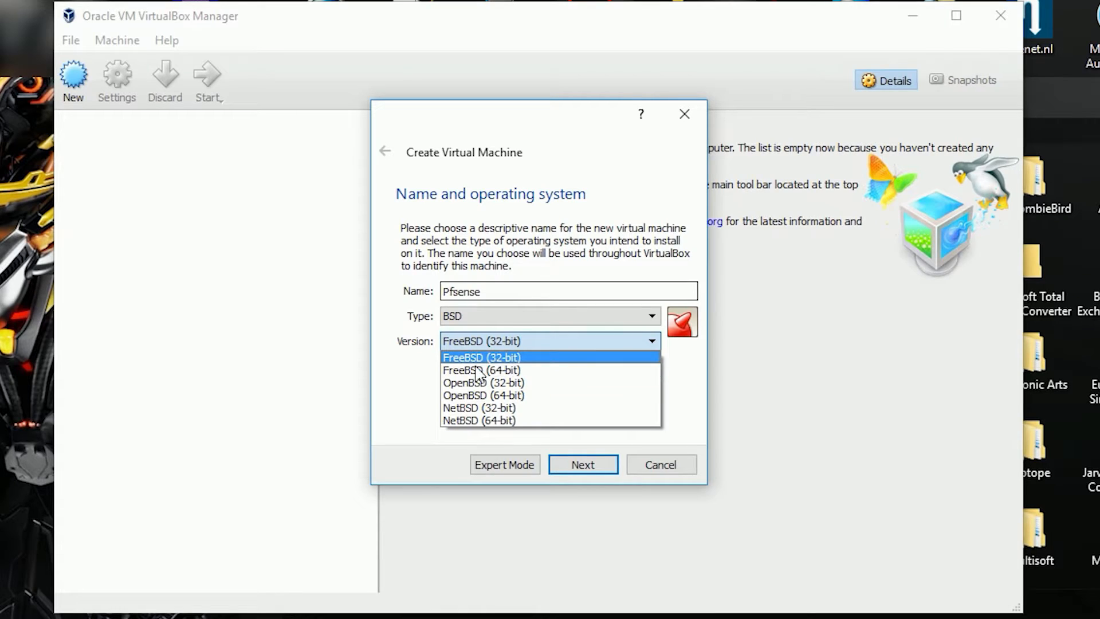
pyautogui.click(513, 371)
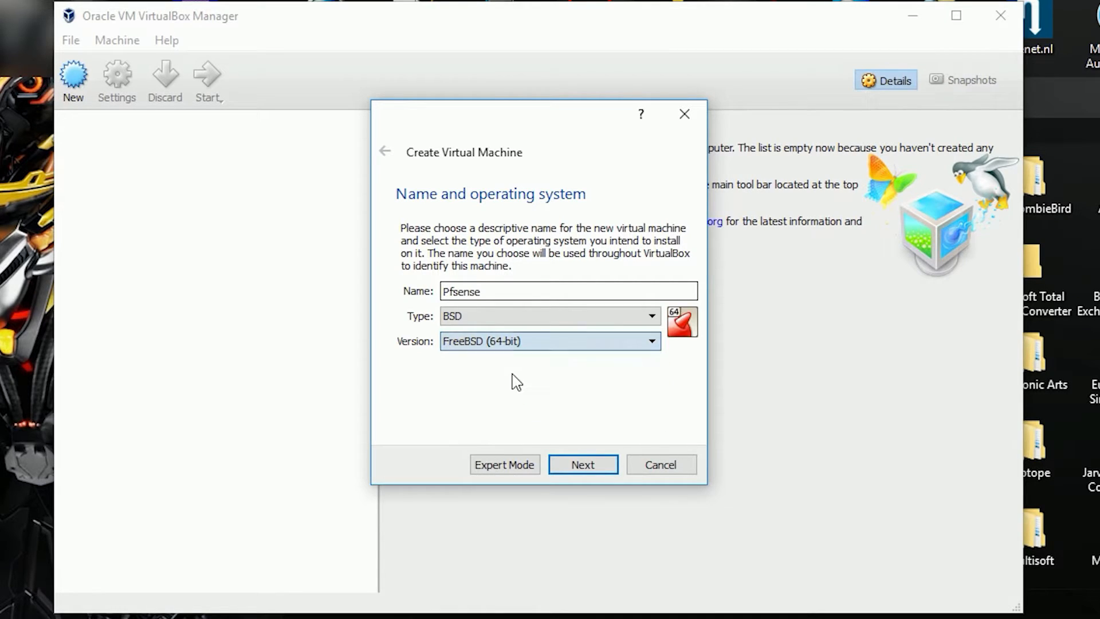
pyautogui.click(590, 467)
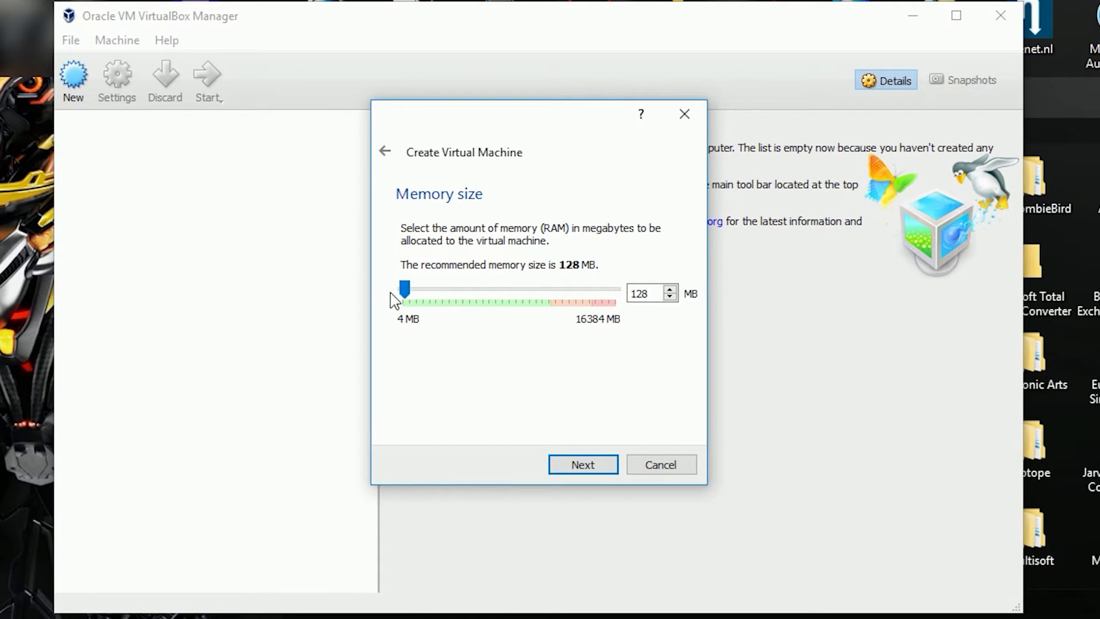
# Step: Give the VM 256 MB of memory and choose to create a new virtual hard disk
pyautogui.moveTo(404, 291); pyautogui.dragTo(429, 302)
pyautogui.click(590, 469)
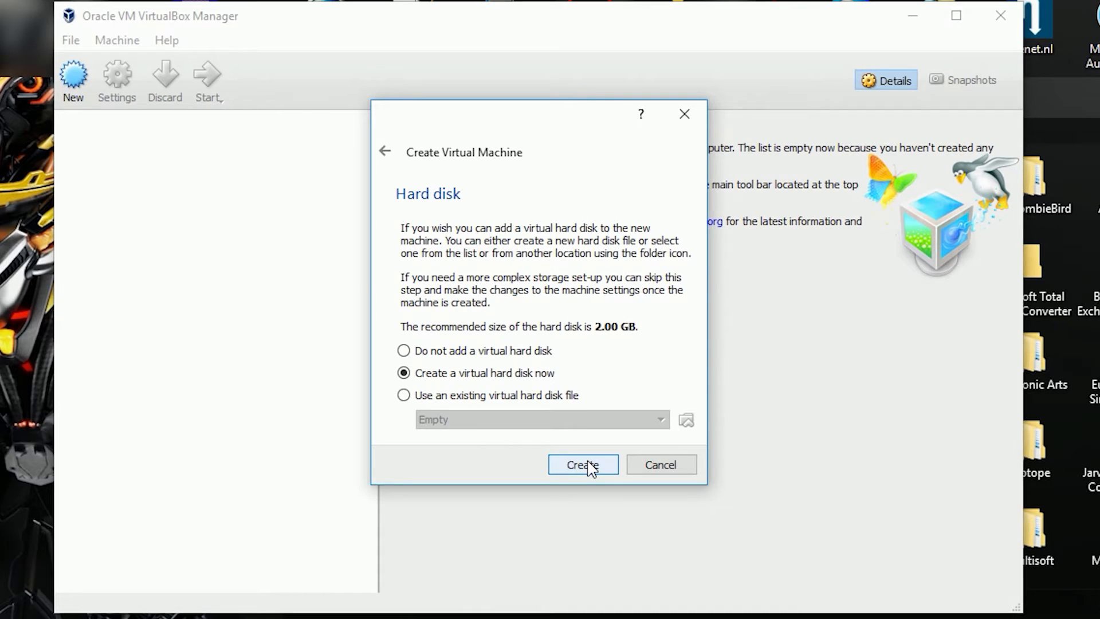
pyautogui.click(583, 465)
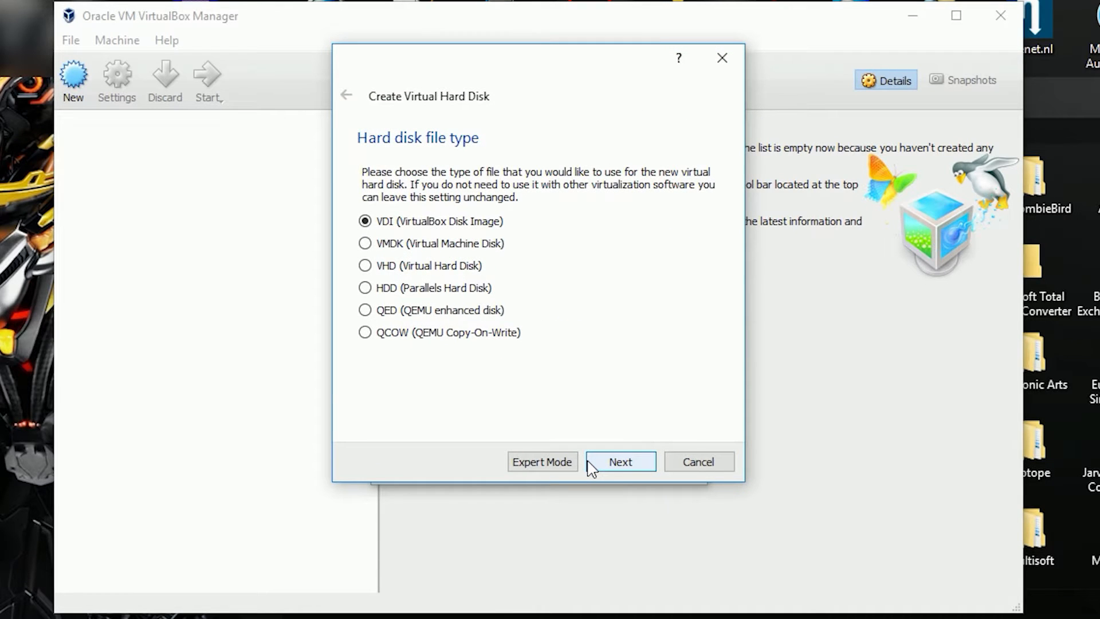
# Step: Create an 8.08 GB VDI virtual hard disk named Pfsense to finish the VM
pyautogui.click(590, 469)
pyautogui.click(590, 469)
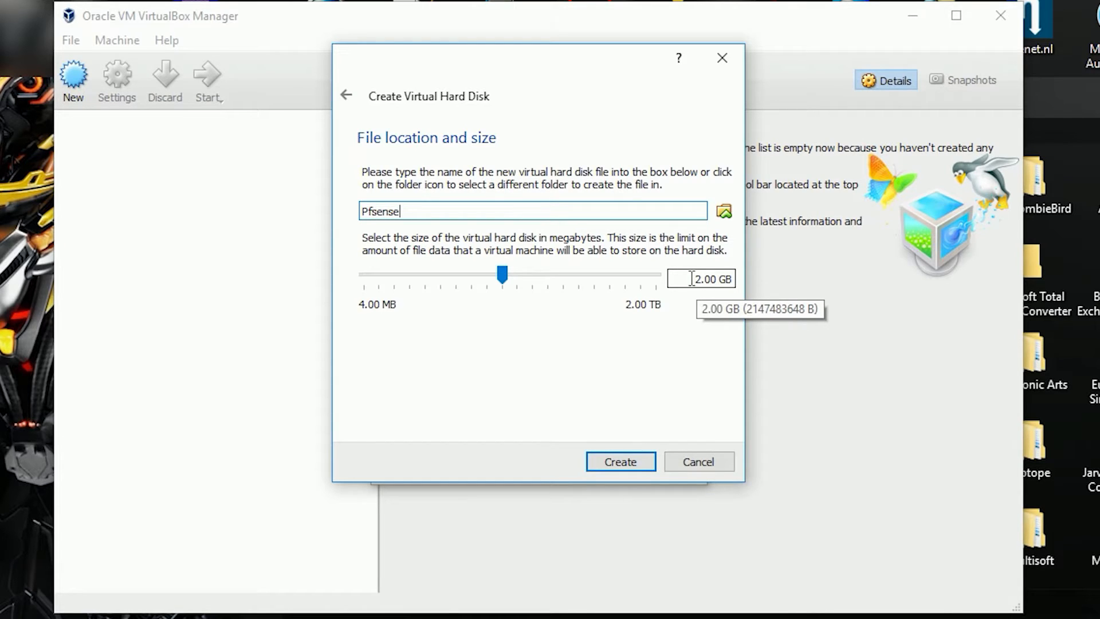
pyautogui.click(508, 278)
pyautogui.moveTo(508, 278); pyautogui.dragTo(541, 282)
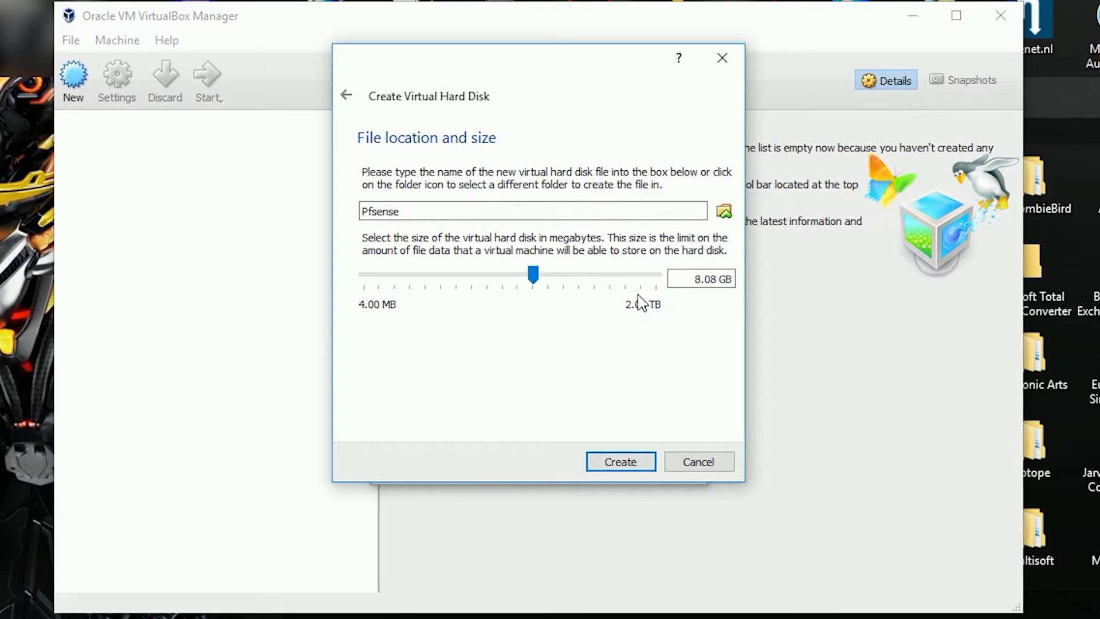
pyautogui.doubleClick(692, 279)
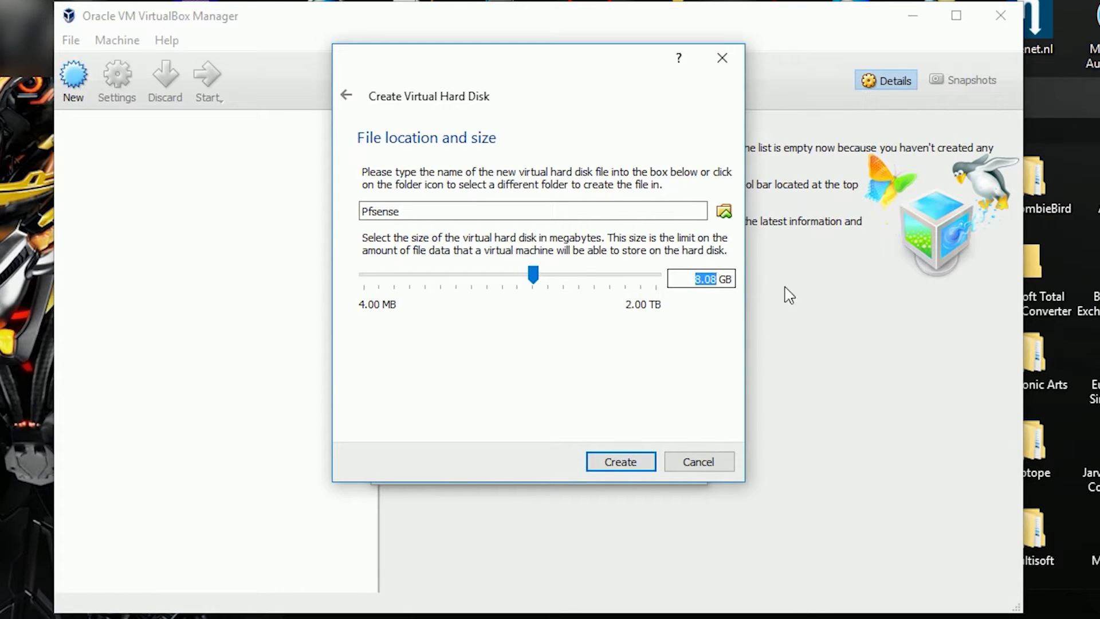
pyautogui.click(630, 464)
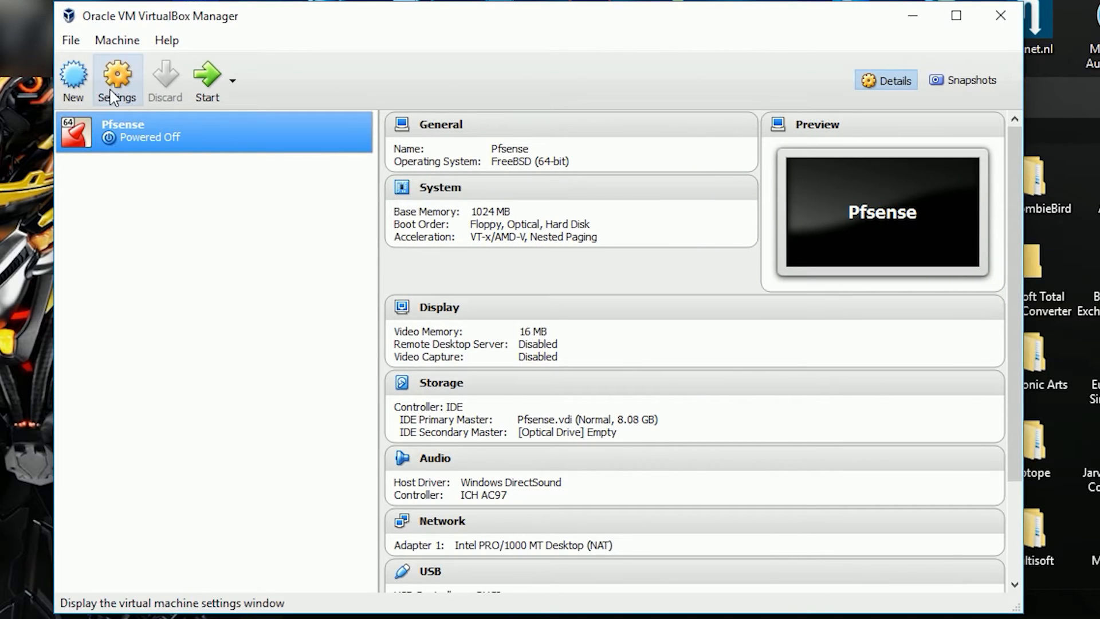
# Step: Mount pfSense-CE-2.3.2-RELEASE-amd64.iso in the Pfsense VM's empty optical drive under Storage settings
pyautogui.click(124, 94)
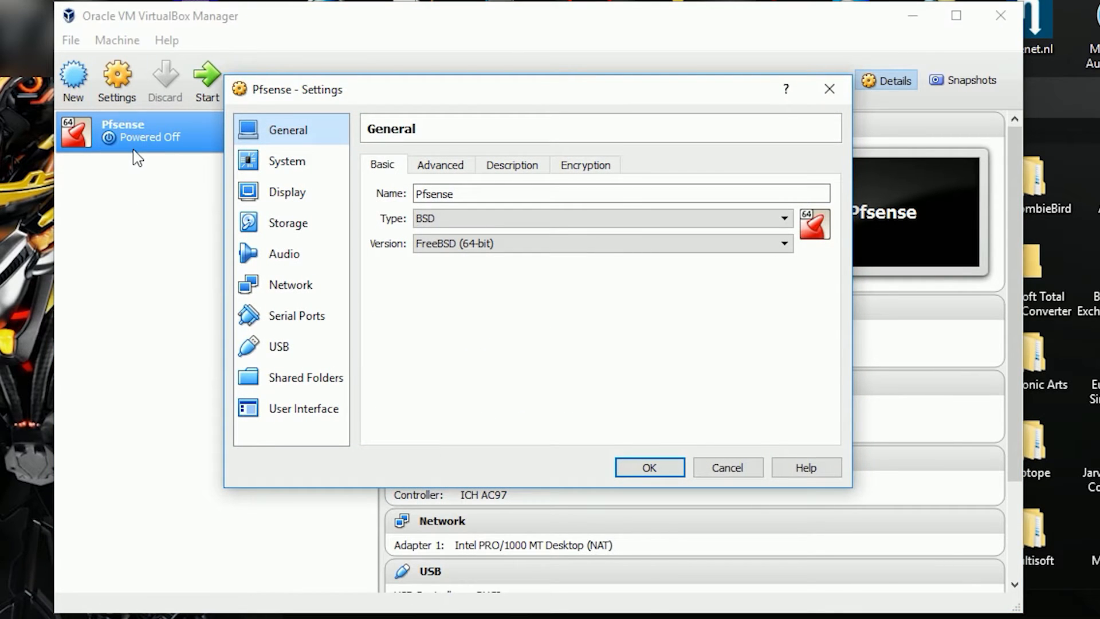
pyautogui.click(295, 223)
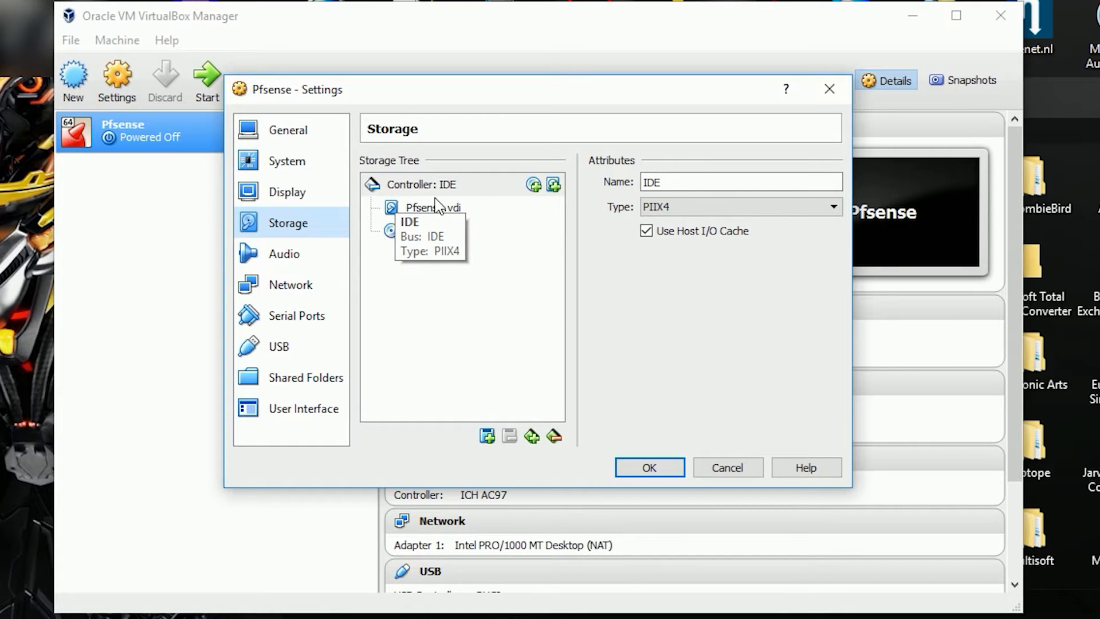
pyautogui.click(390, 232)
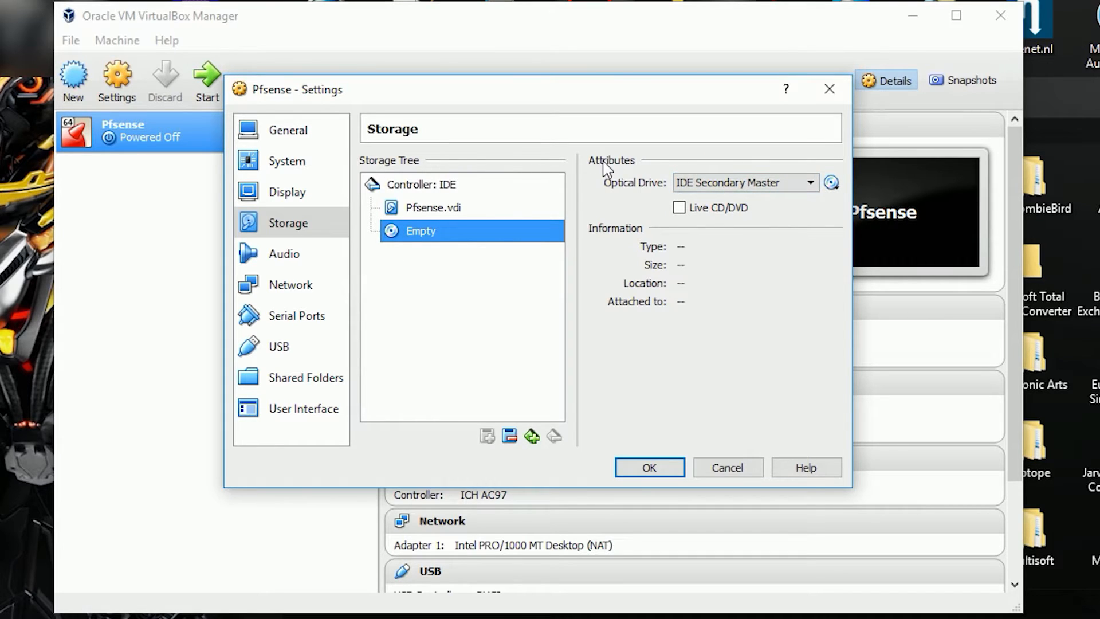
pyautogui.click(831, 183)
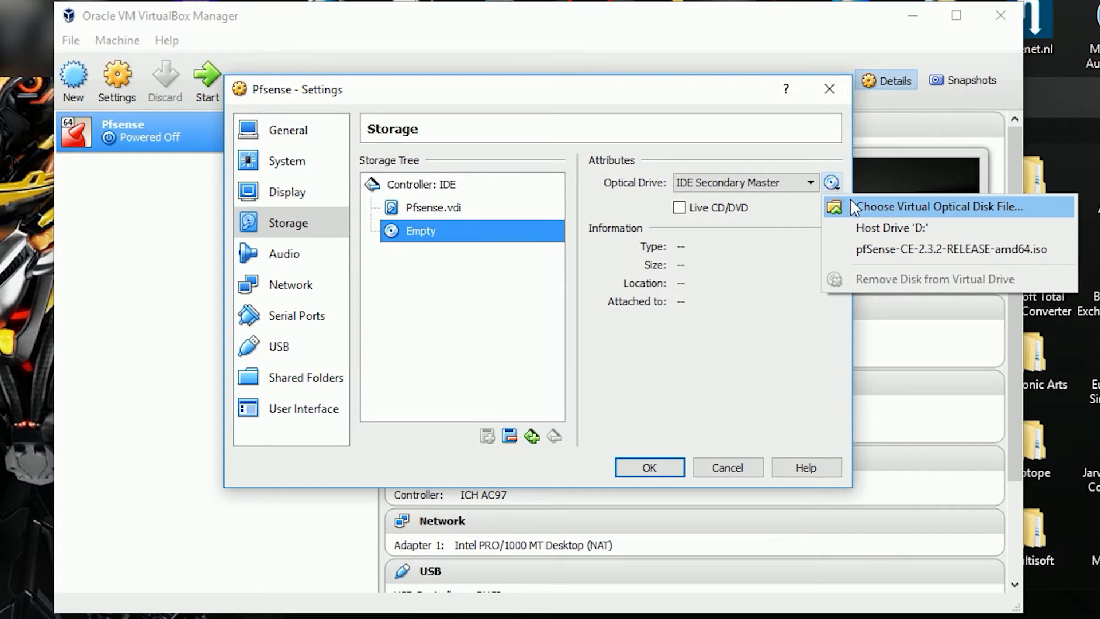
pyautogui.click(1005, 210)
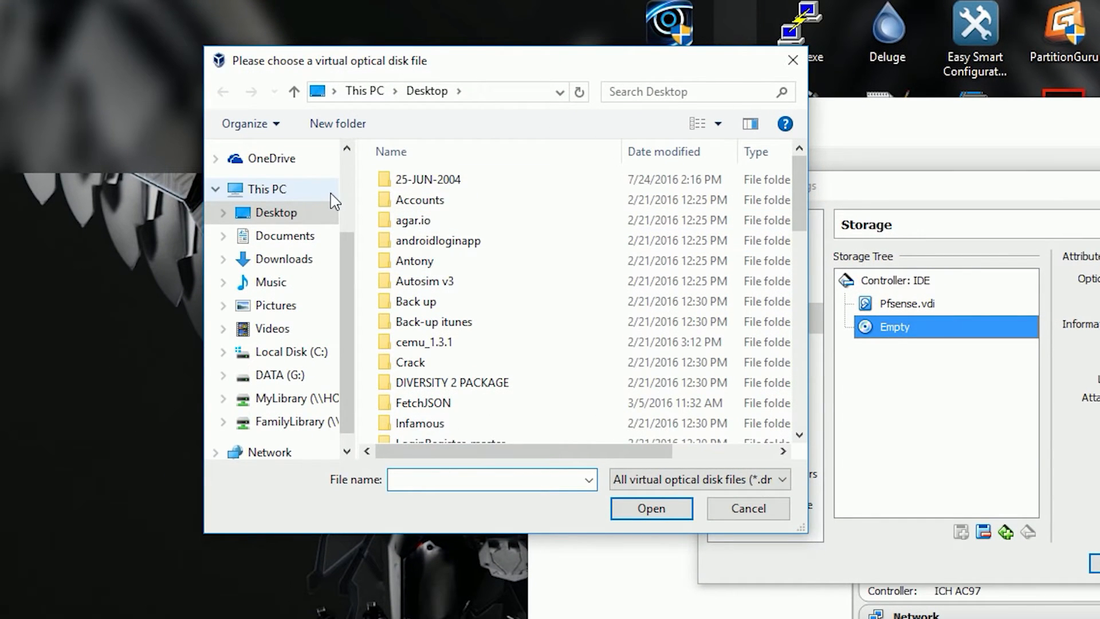
pyautogui.scroll(-13, 436, 270)
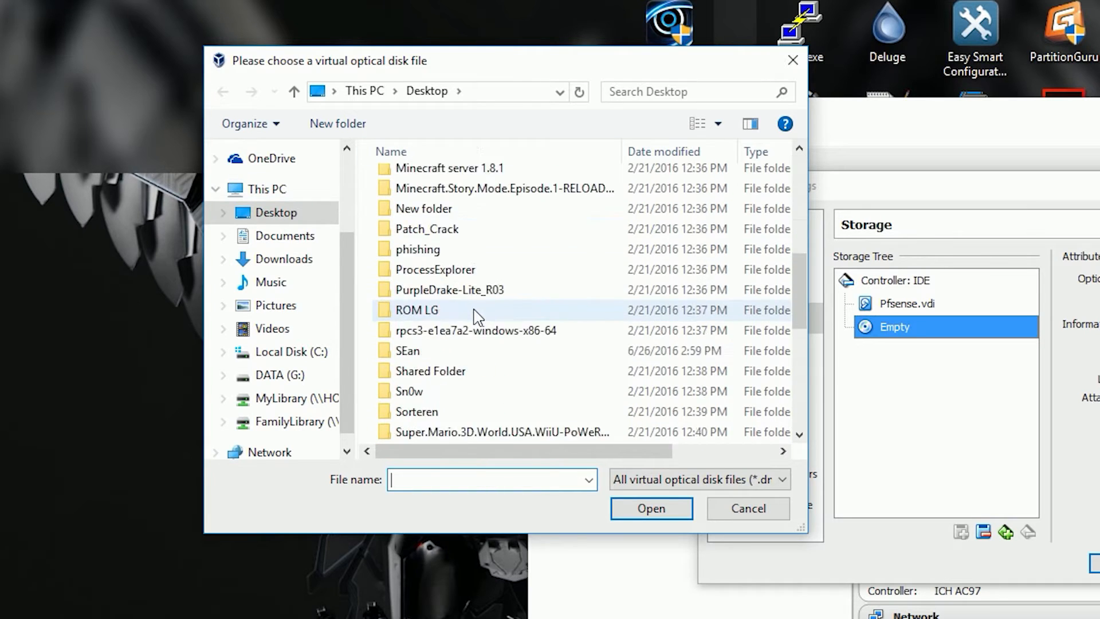
pyautogui.click(534, 219)
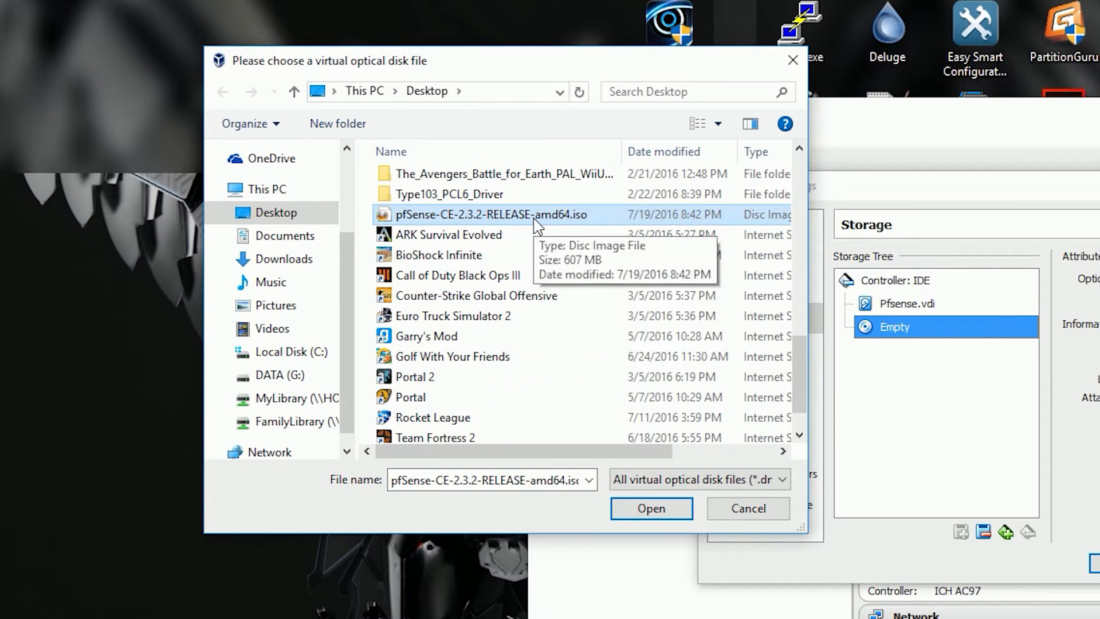
pyautogui.click(651, 508)
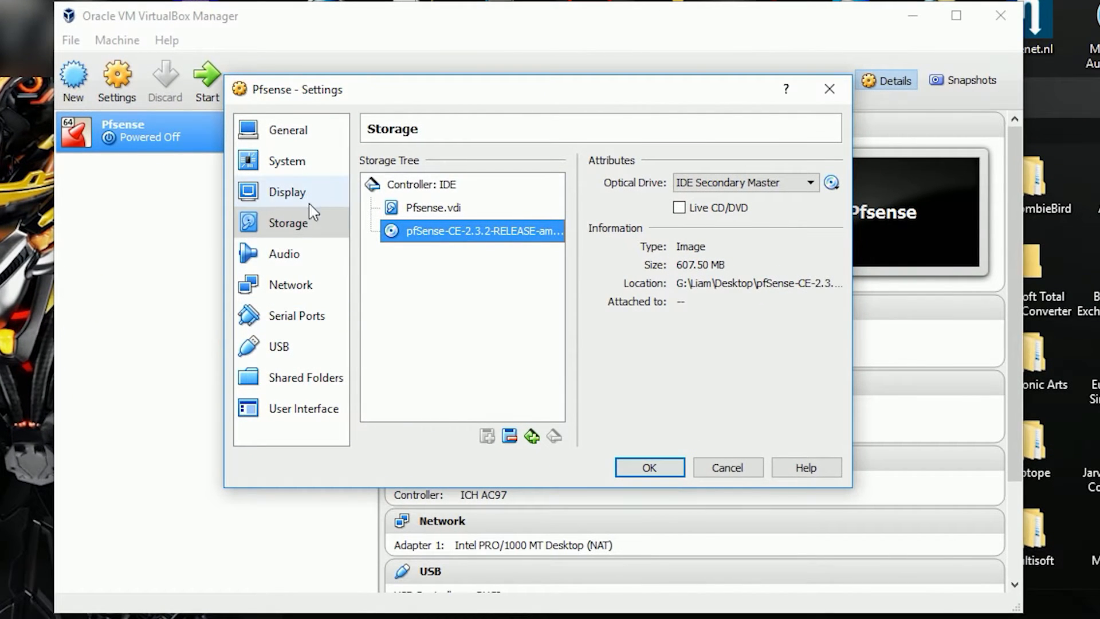
# Step: Attach network adapter 1 as a Bridged Adapter
pyautogui.click(263, 294)
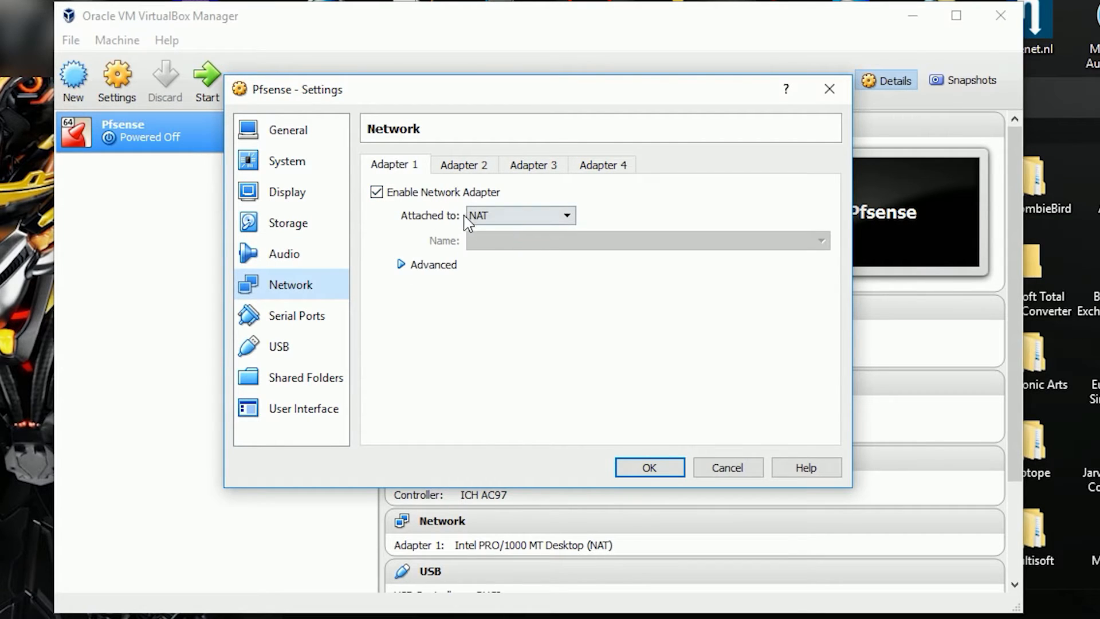
pyautogui.click(482, 223)
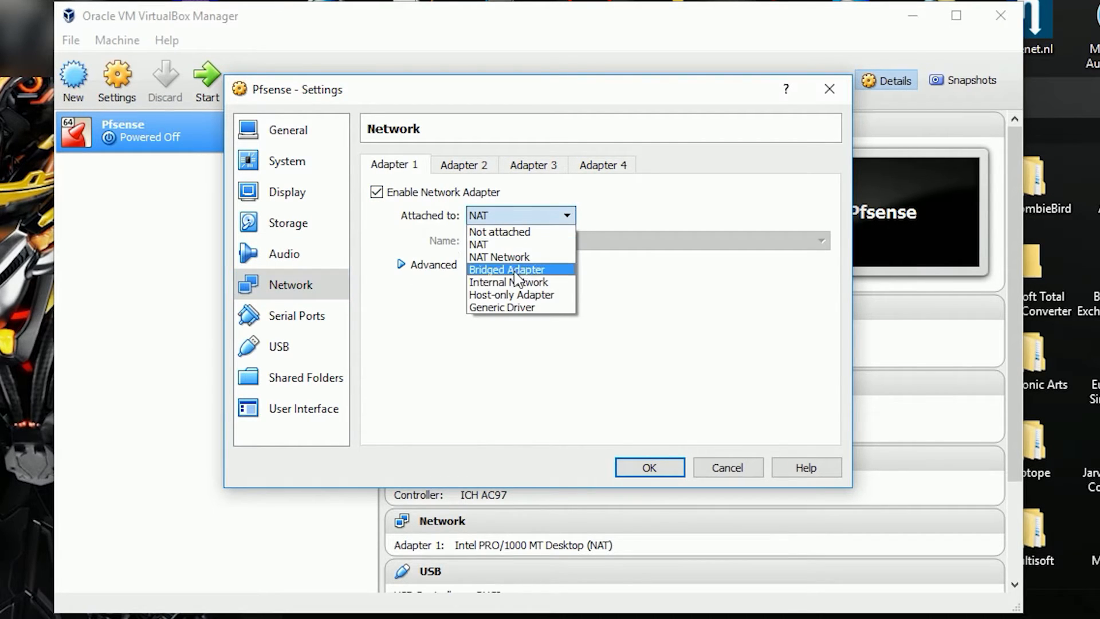
pyautogui.click(517, 271)
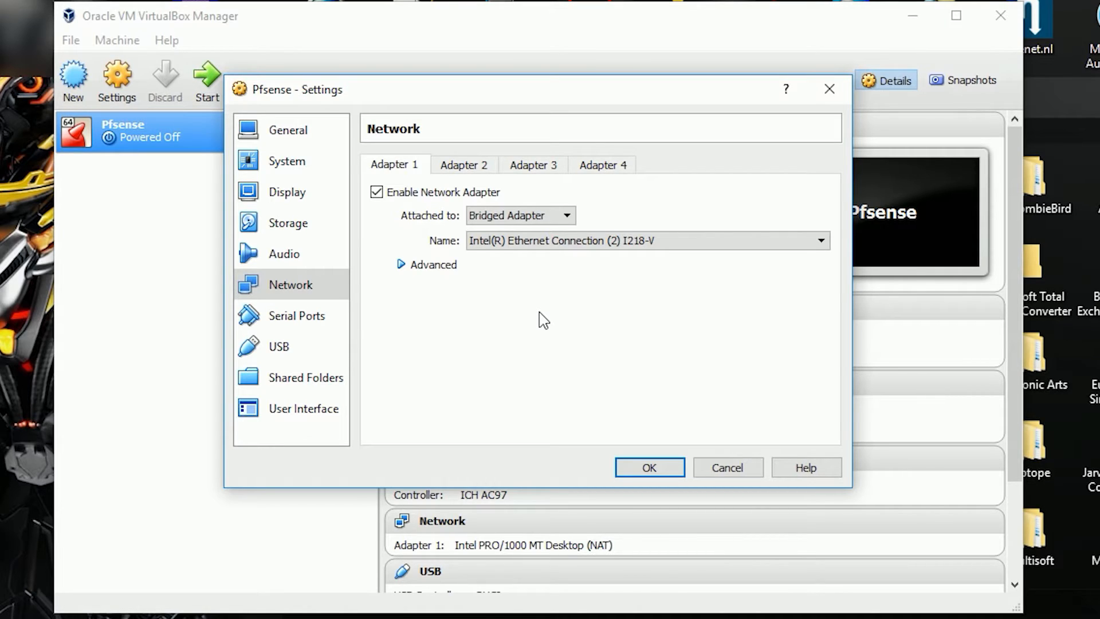
# Step: Enable network adapter 2 as a Host-only Adapter and save the settings
pyautogui.click(459, 166)
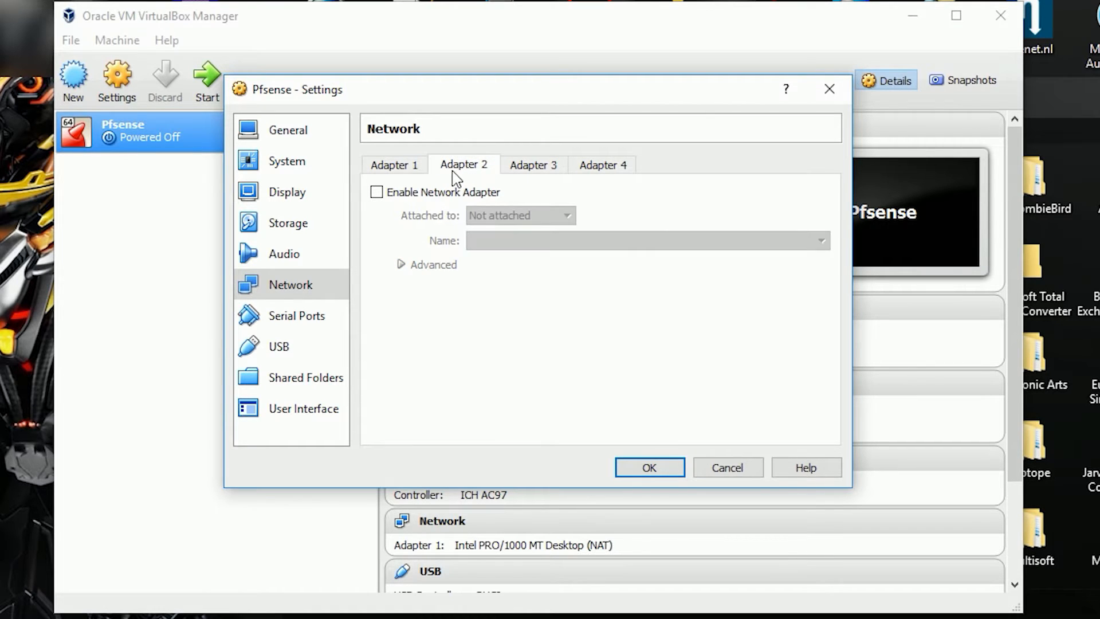
pyautogui.click(389, 195)
pyautogui.click(504, 216)
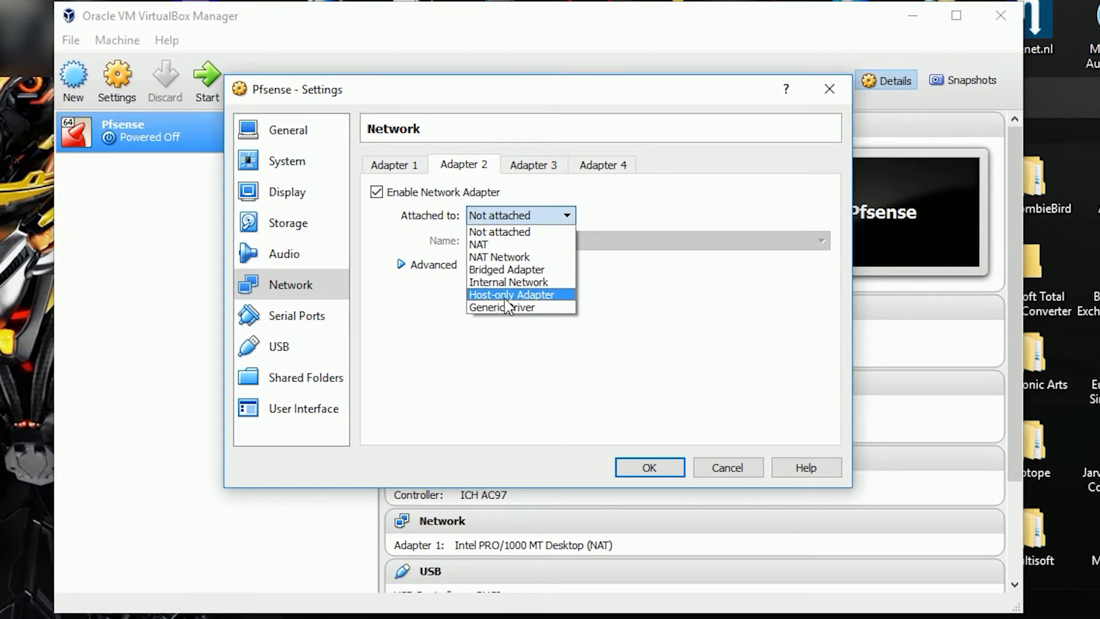
pyautogui.click(512, 295)
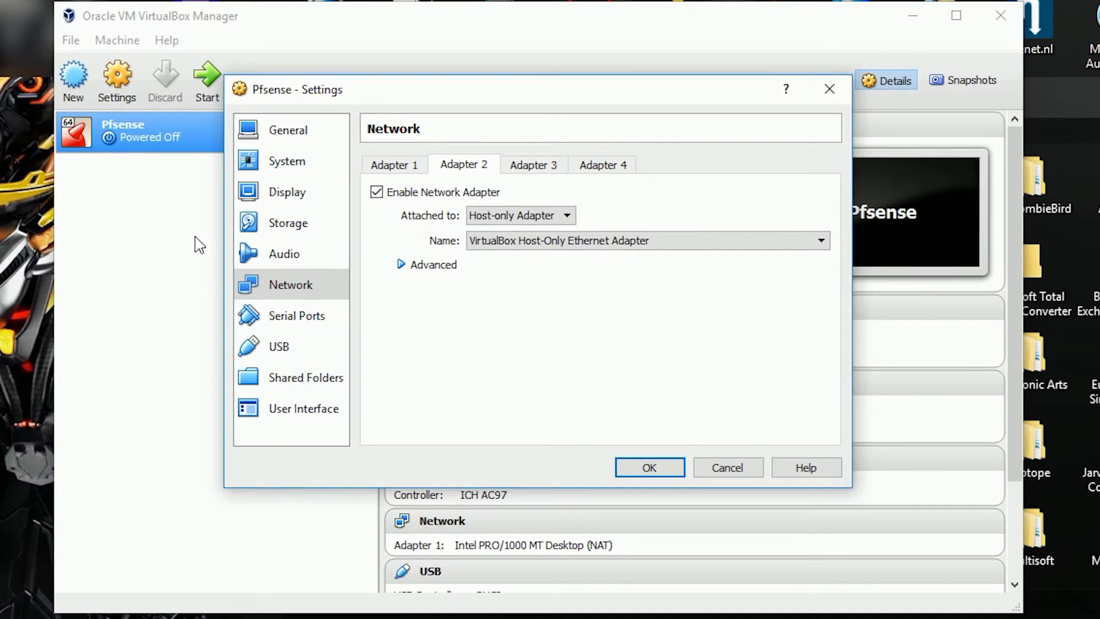
pyautogui.click(651, 467)
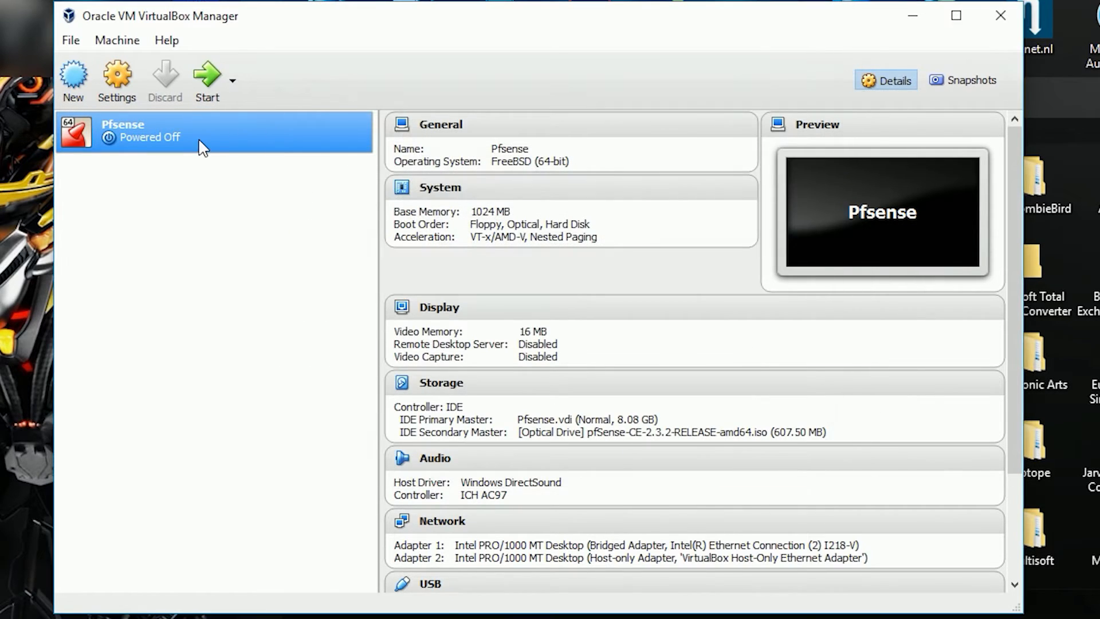
# Step: Start the Pfsense VM, switch its window to Scaled Mode, and move it to the top-left
pyautogui.click(207, 79)
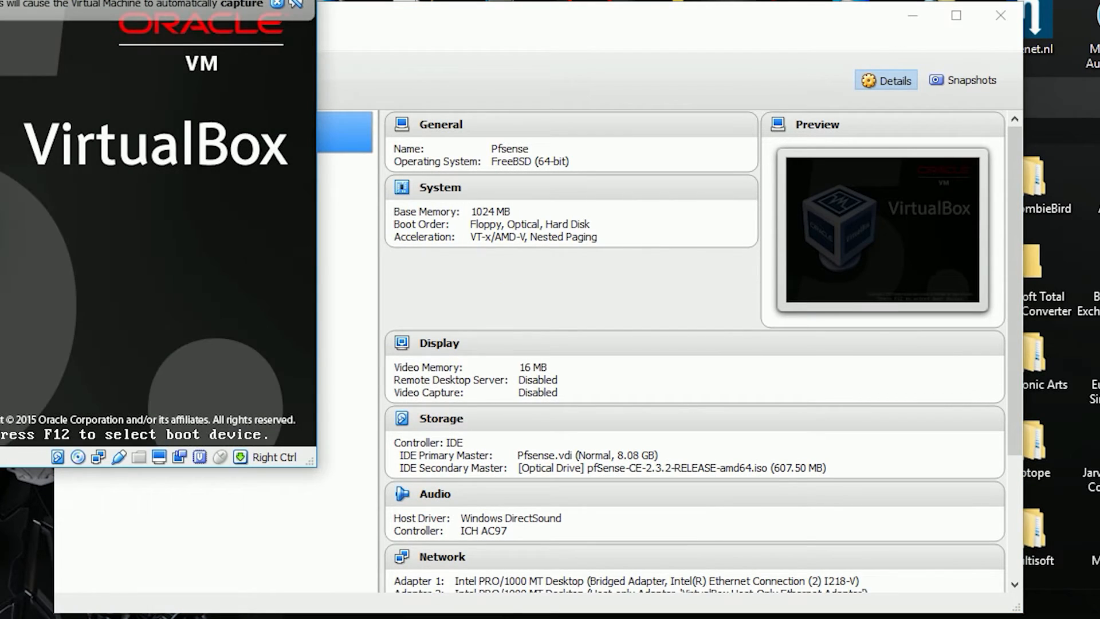
pyautogui.click(22, 42)
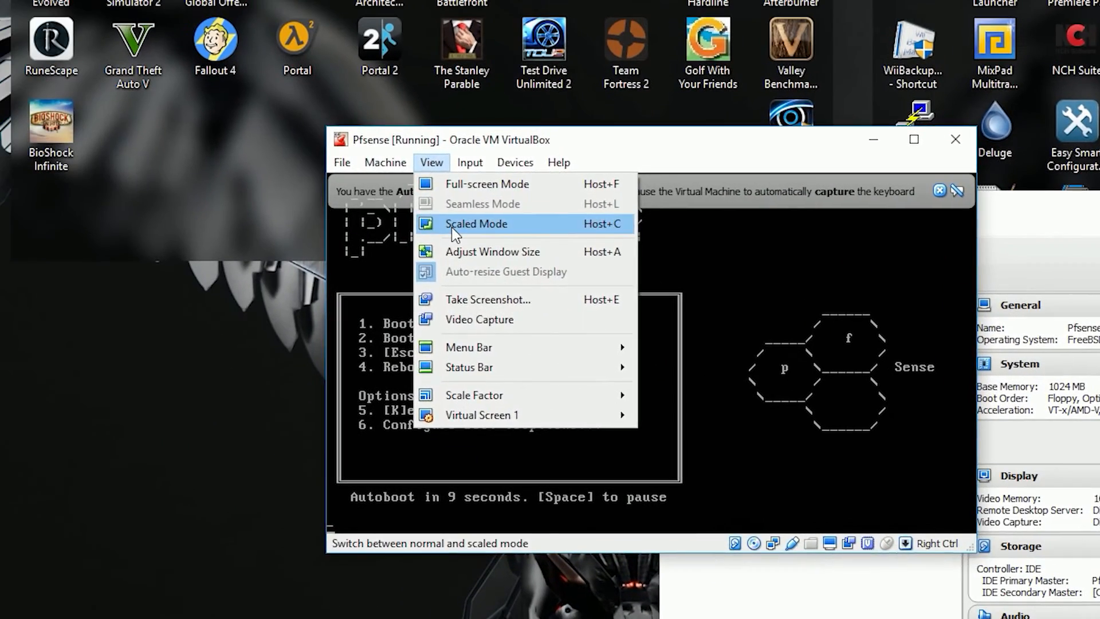
pyautogui.click(218, 145)
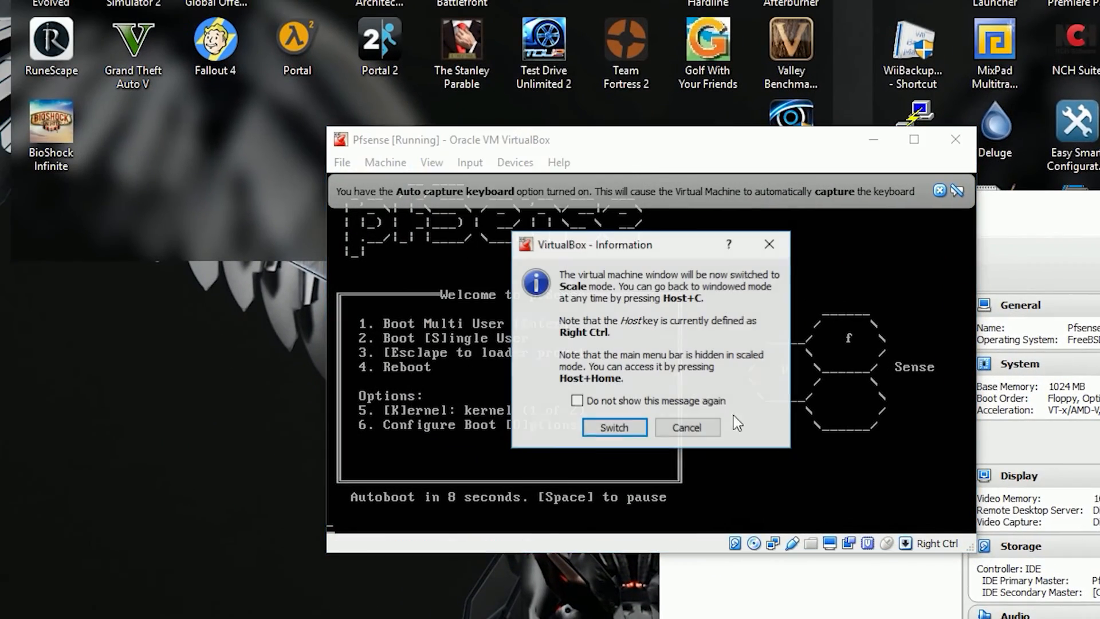
pyautogui.click(615, 428)
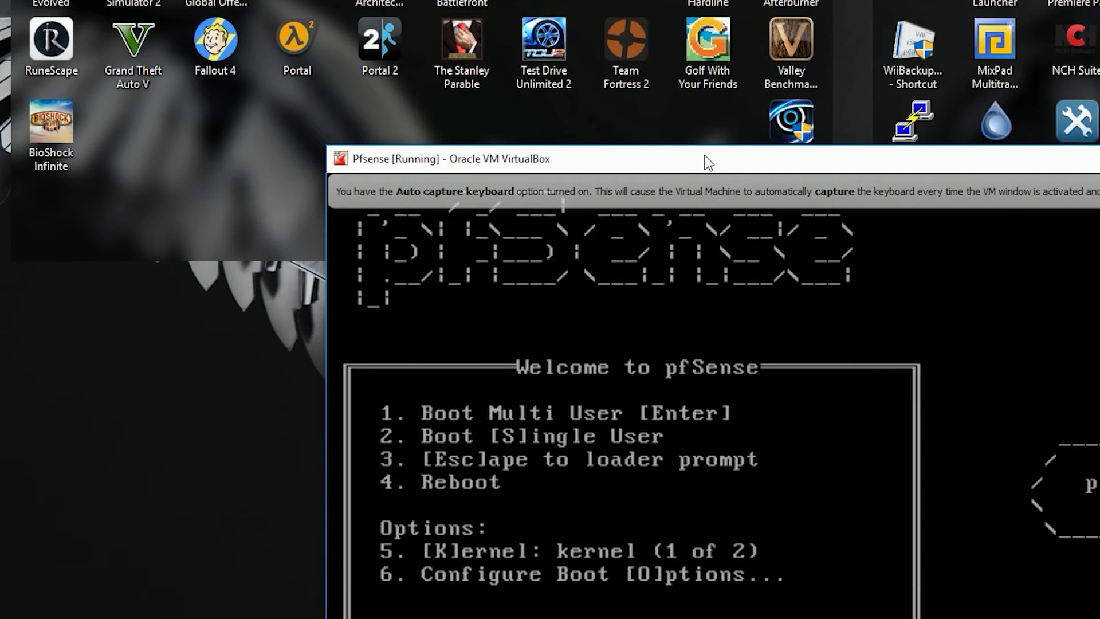
pyautogui.moveTo(704, 156); pyautogui.dragTo(390, 23)
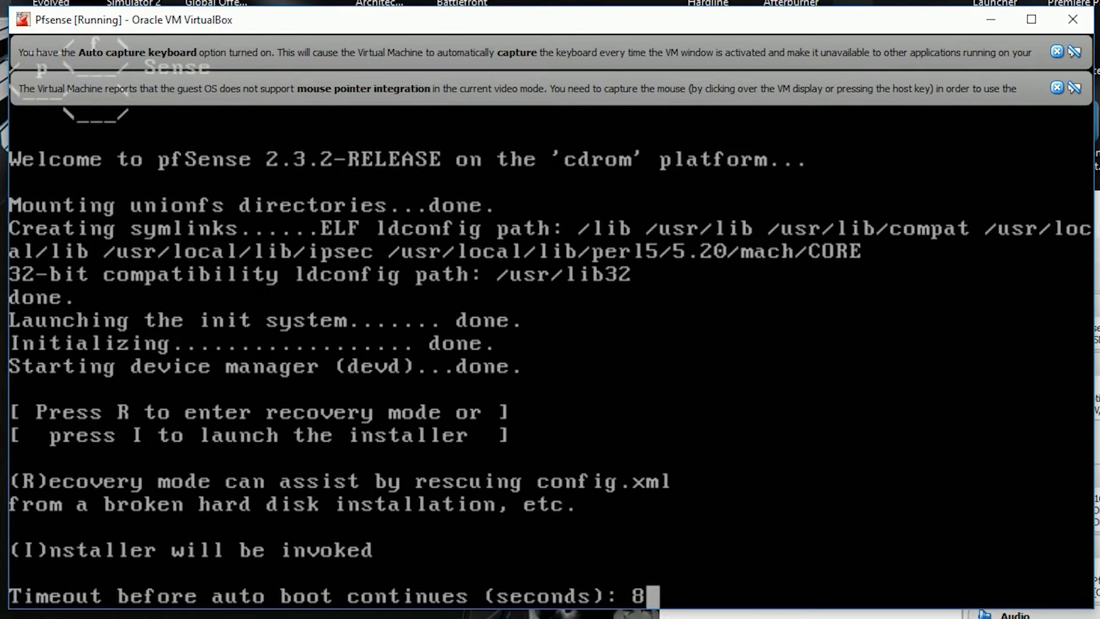
# Step: Run the pfSense installer with accepted console settings, Quick/Easy Install and Standard Kernel, then reboot
pyautogui.press('i')
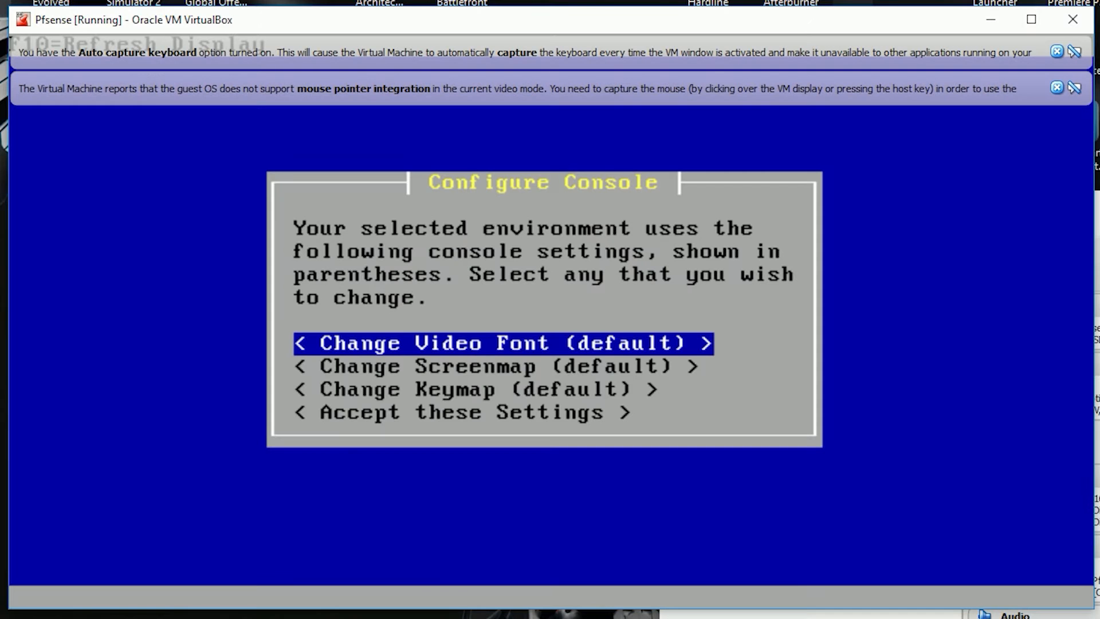
pyautogui.press('Down')
pyautogui.press('Down')
pyautogui.press('Down')
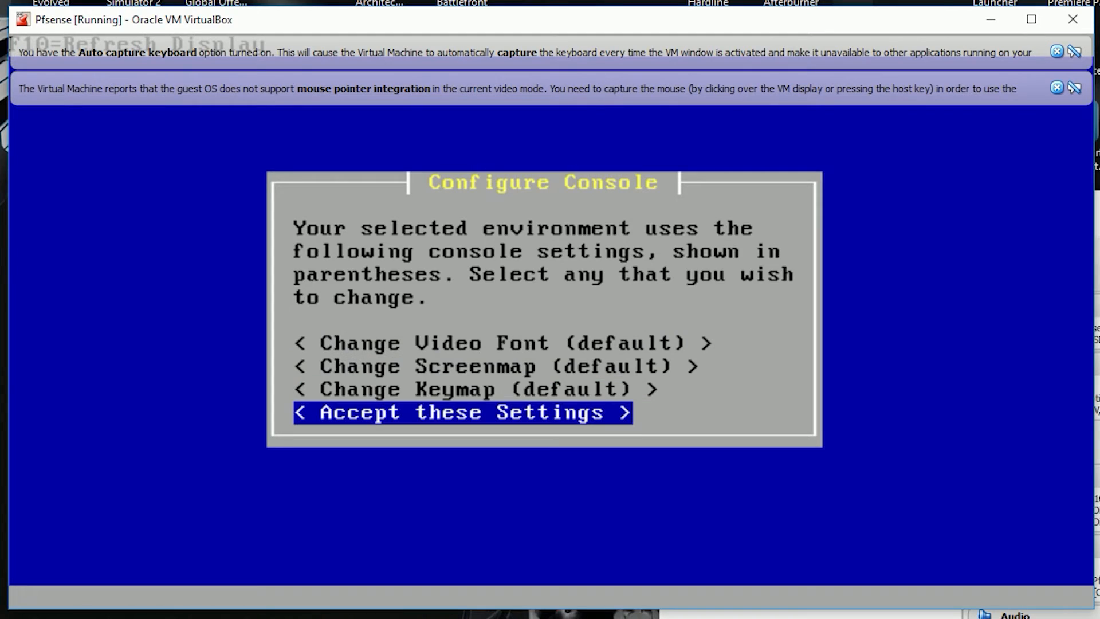
pyautogui.press('Return')
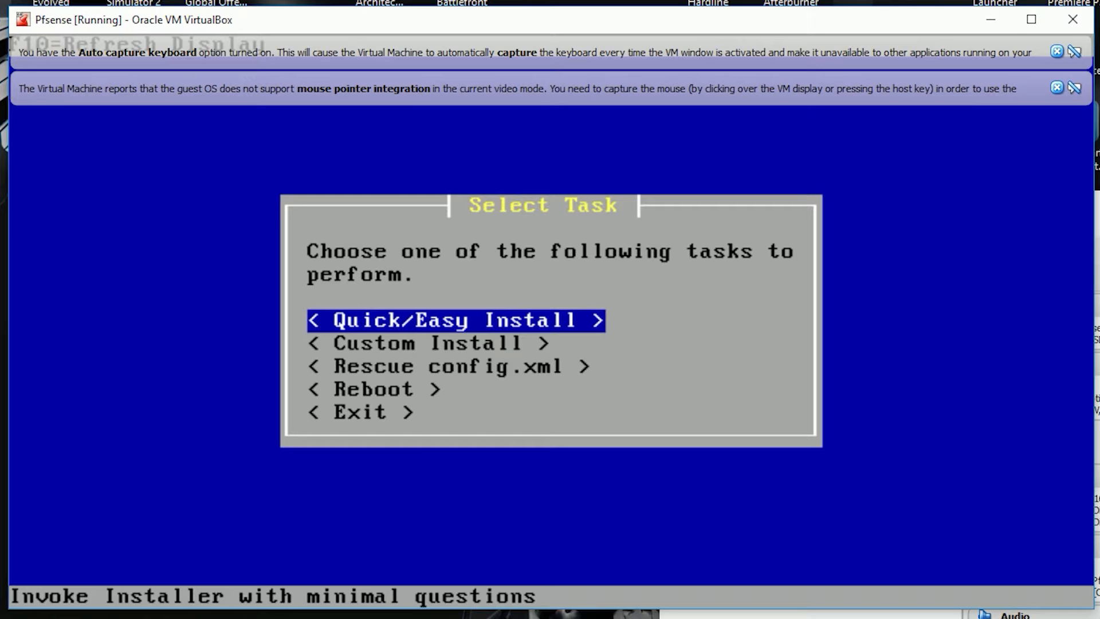
pyautogui.press('Return')
pyautogui.press('Return')
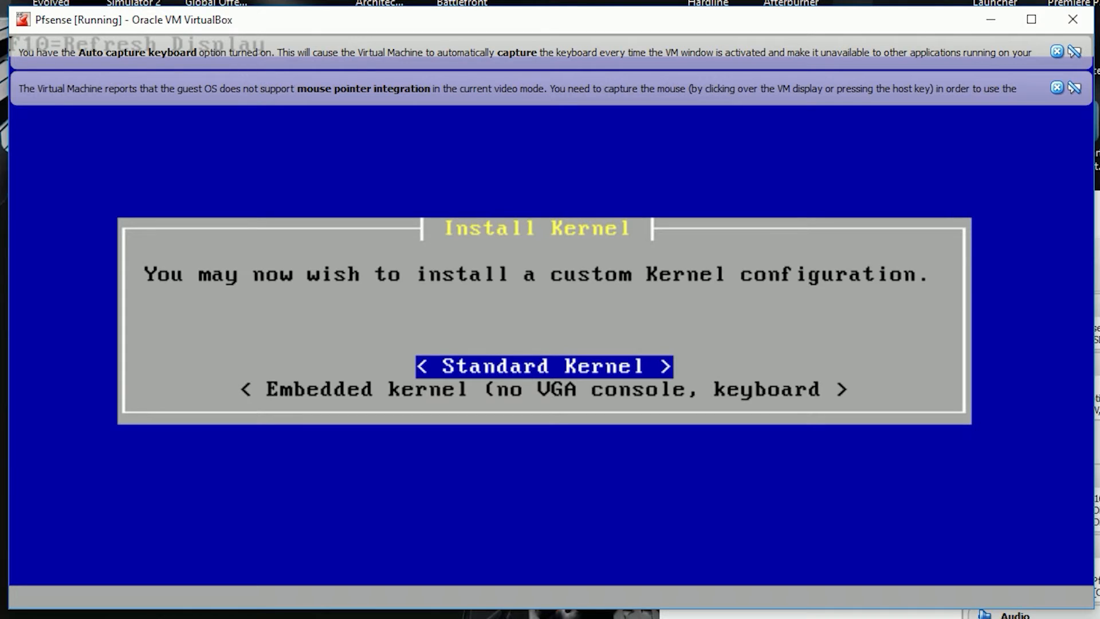
pyautogui.press('Return')
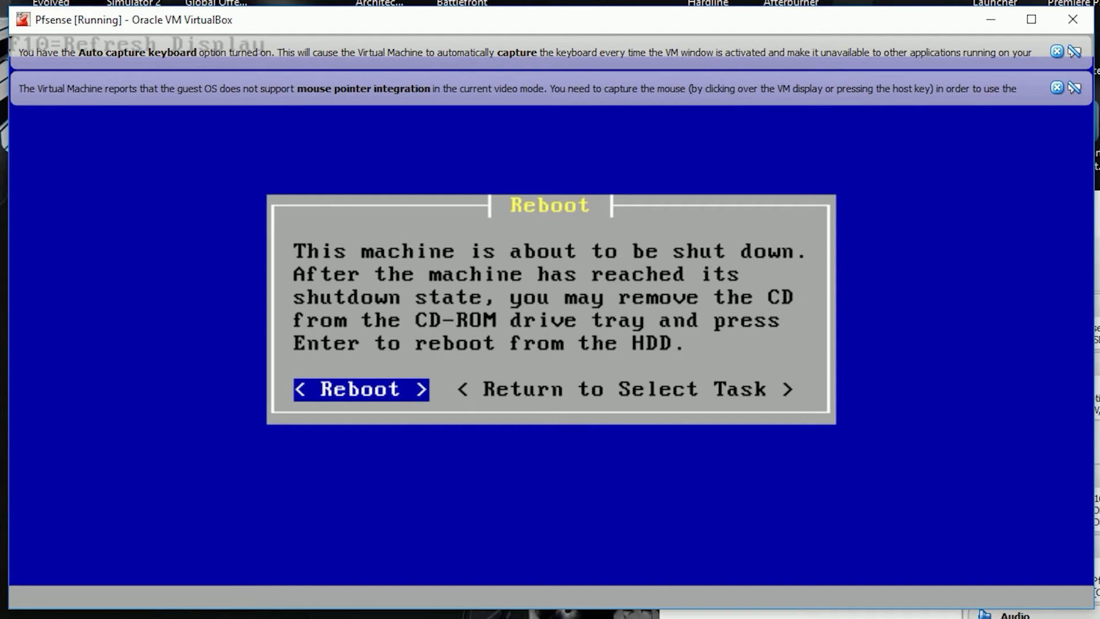
pyautogui.press('Return')
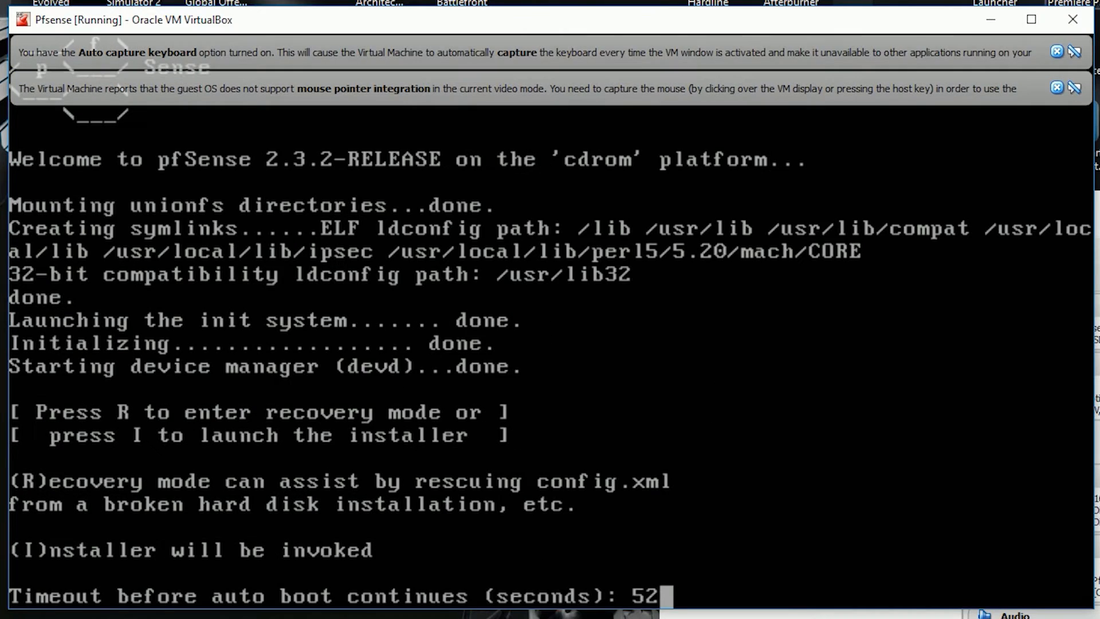
# Step: Power off the running Pfsense VM
pyautogui.click(1074, 19)
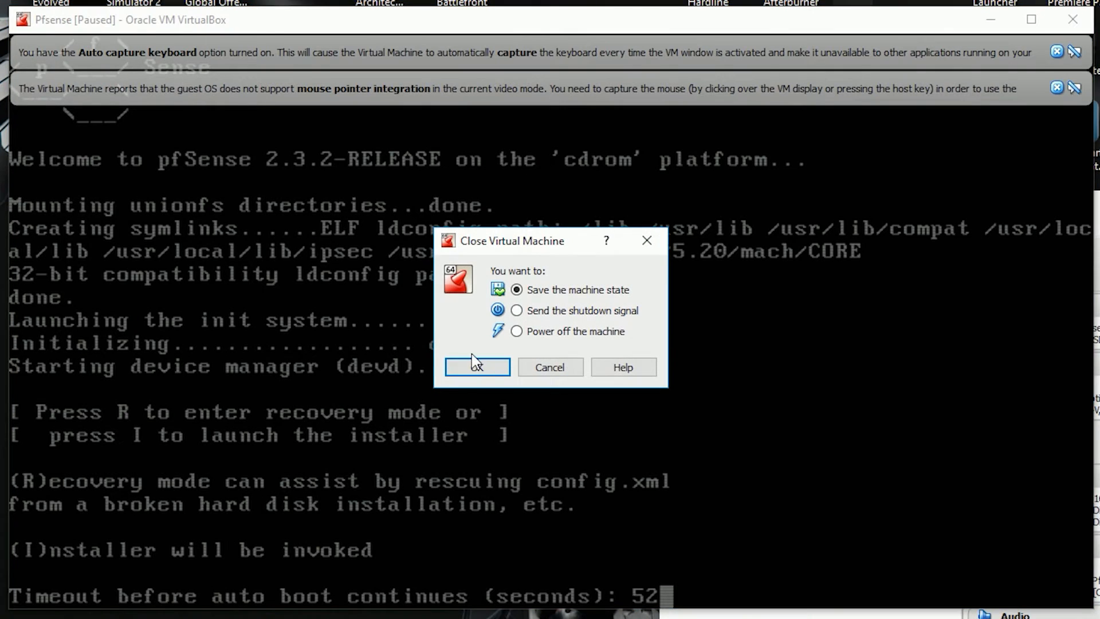
pyautogui.click(553, 335)
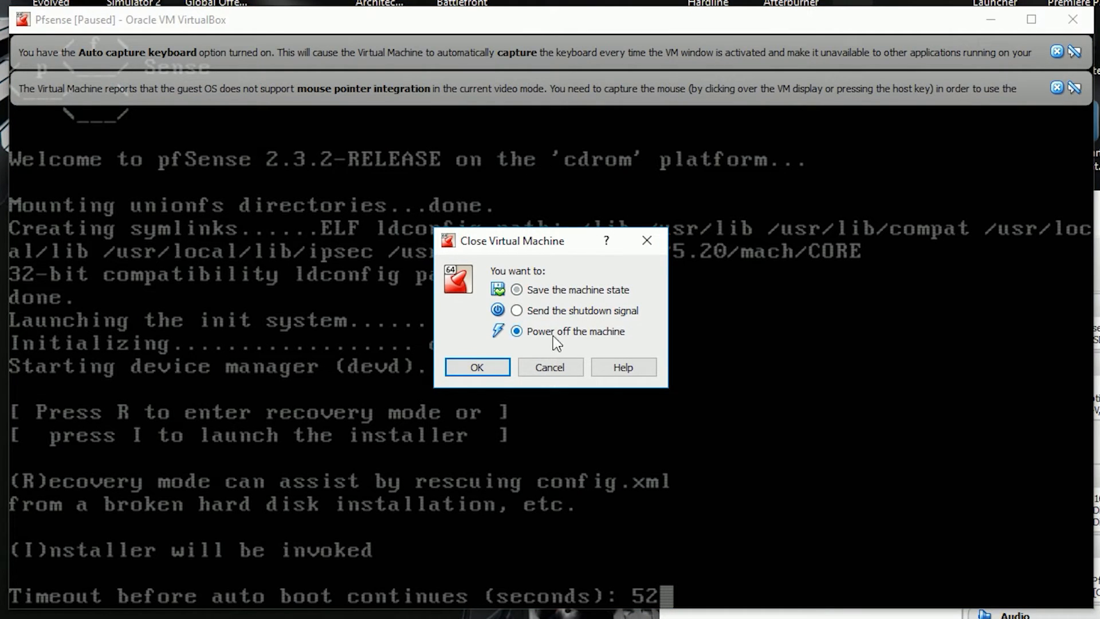
pyautogui.click(507, 367)
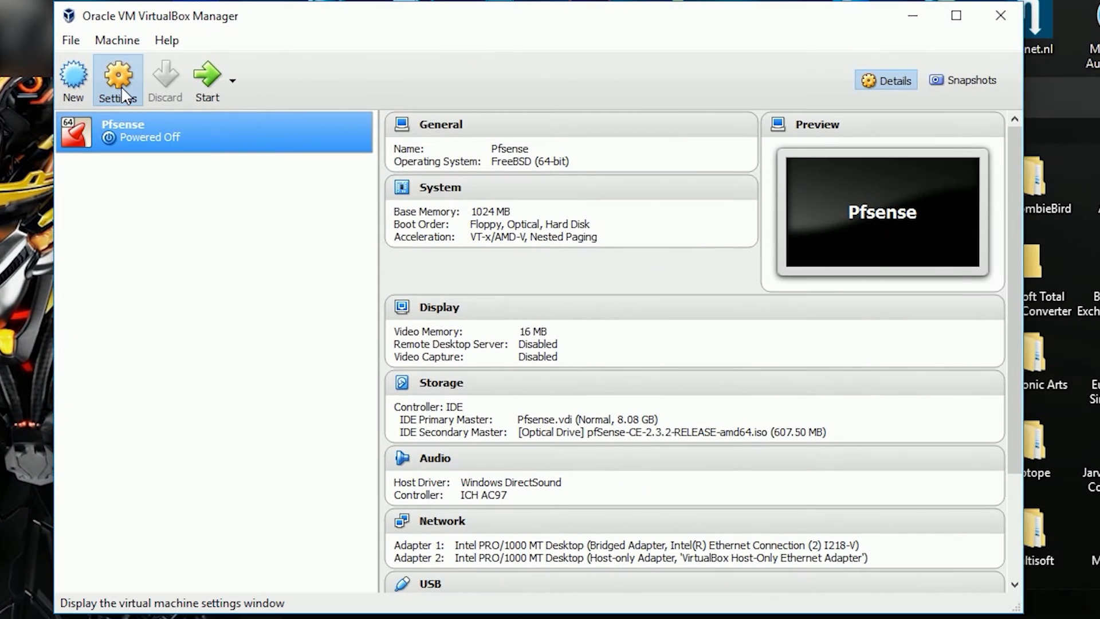
# Step: Remove the pfSense ISO from the VM's optical drive in Storage settings, then start the VM
pyautogui.click(123, 93)
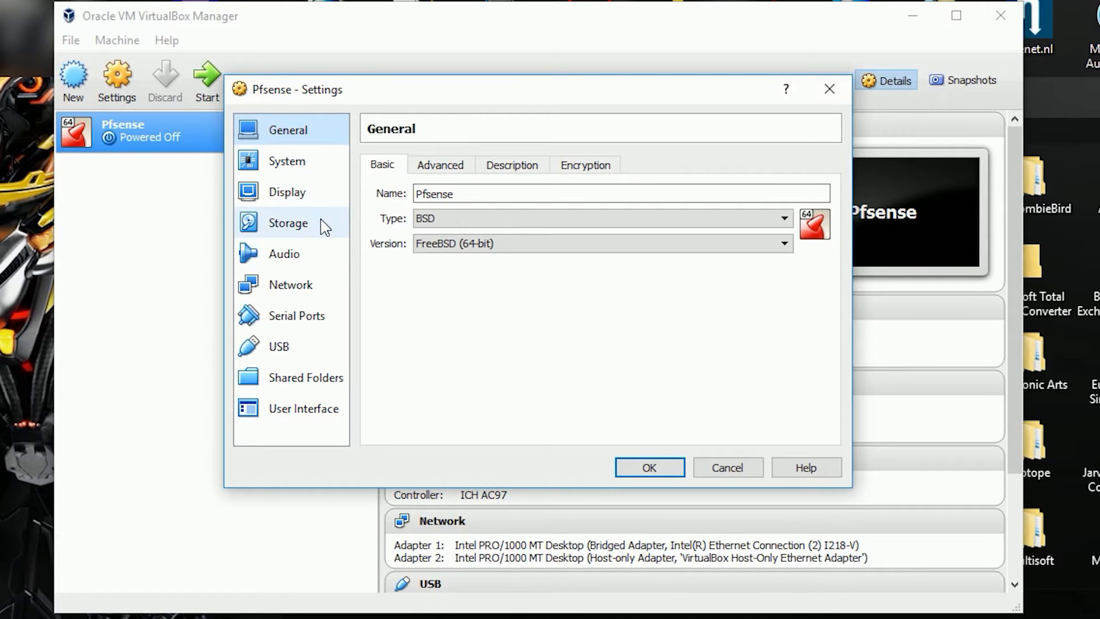
pyautogui.click(291, 226)
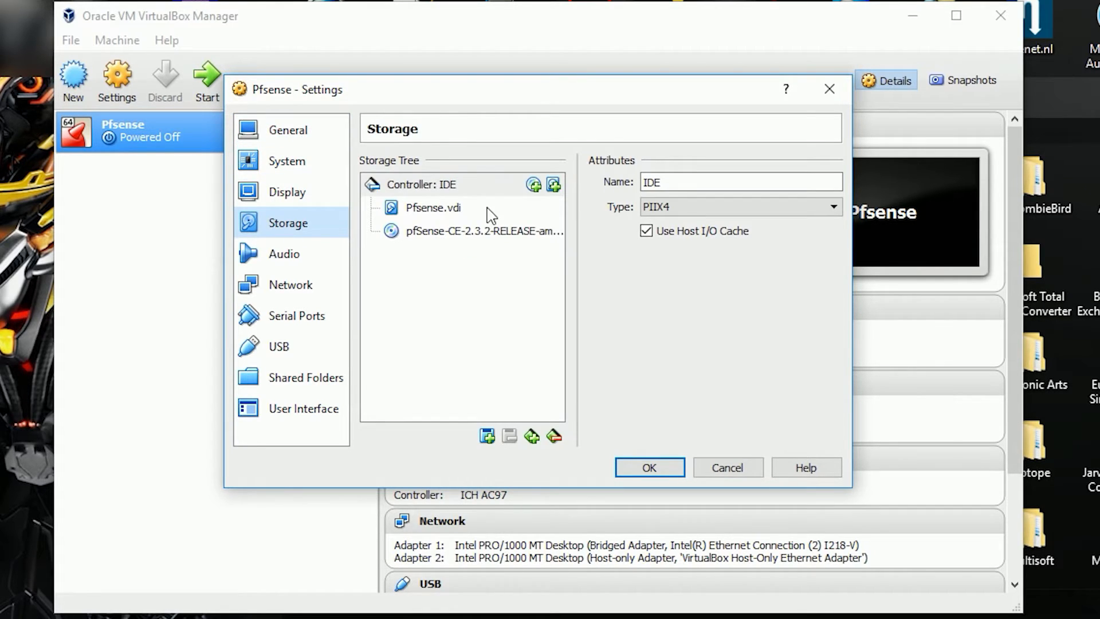
pyautogui.click(412, 234)
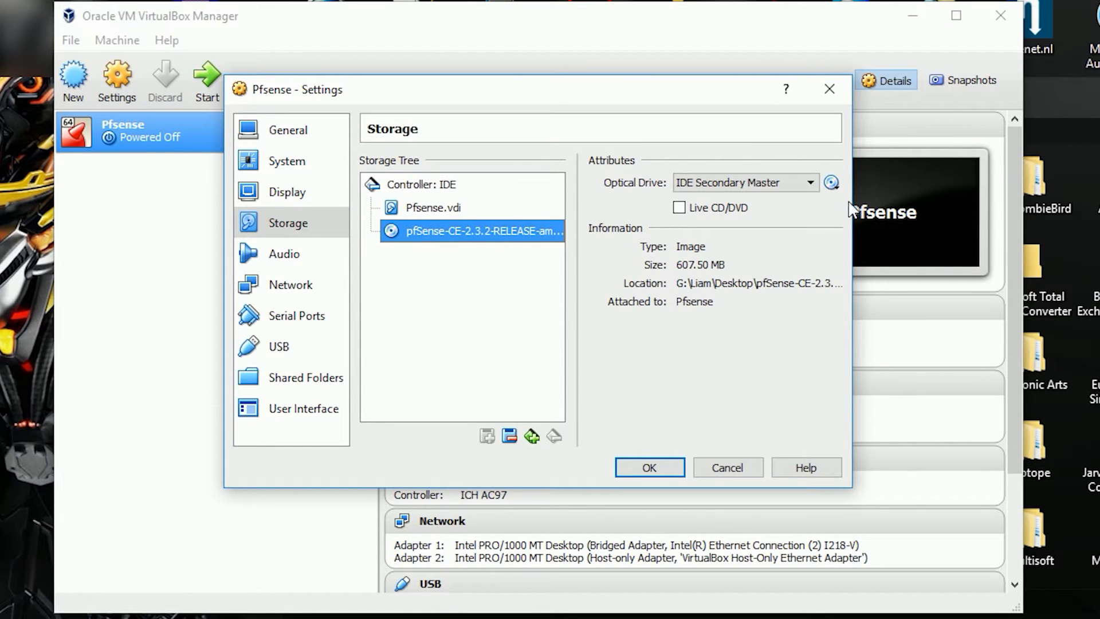
pyautogui.click(832, 184)
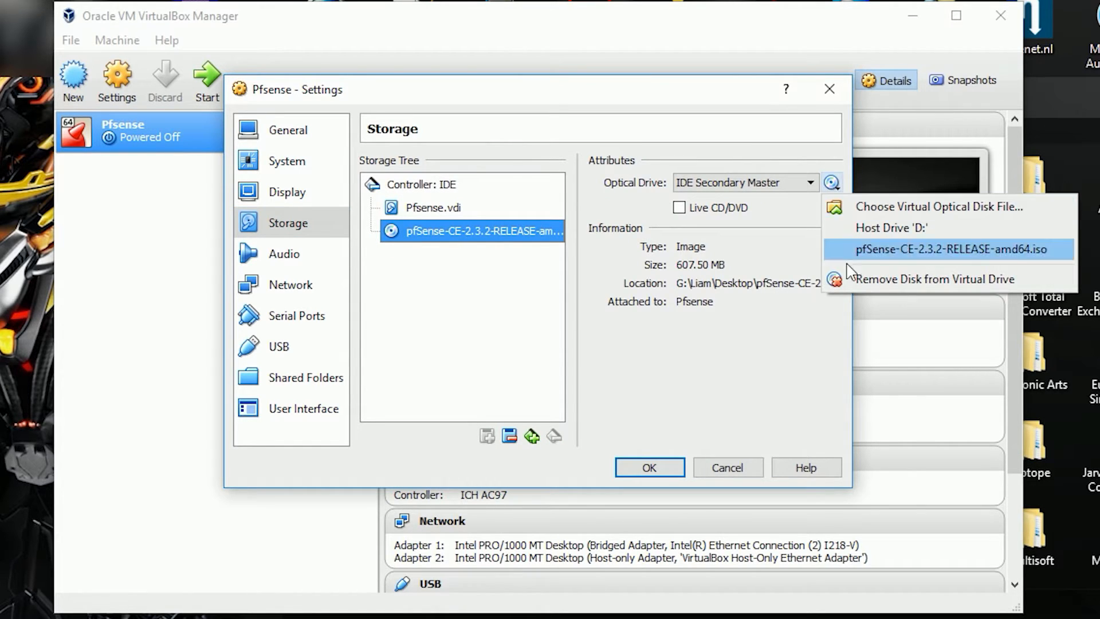
pyautogui.click(1002, 281)
pyautogui.click(662, 474)
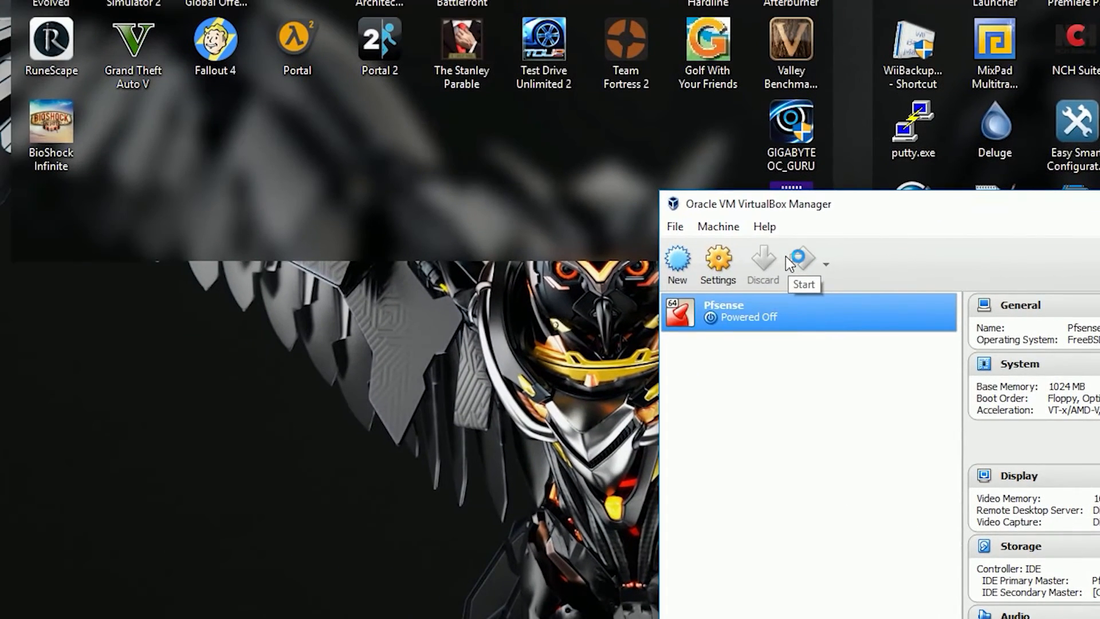
pyautogui.click(786, 256)
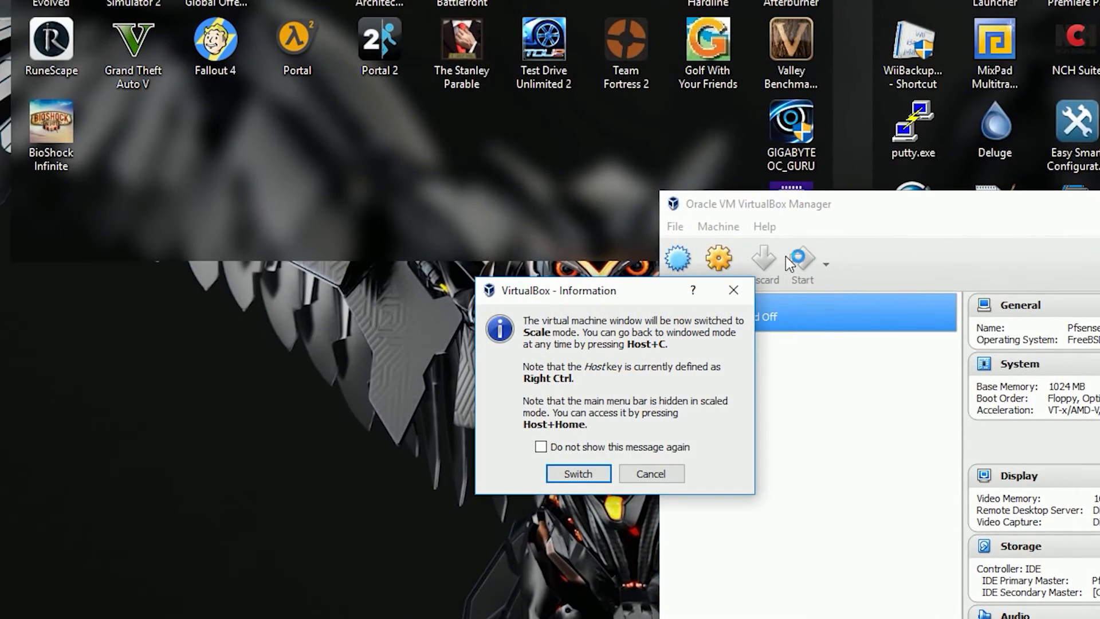
# Step: Switch to scaled mode, boot the pfSense entry, and dismiss the keyboard and mouse notices
pyautogui.click(602, 476)
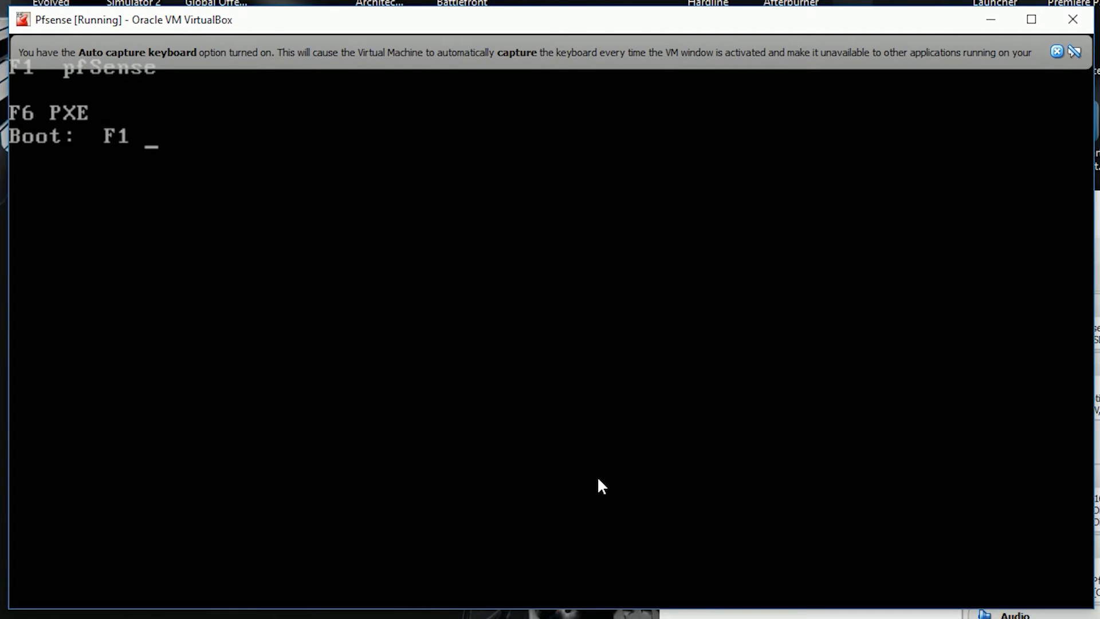
pyautogui.press('Return')
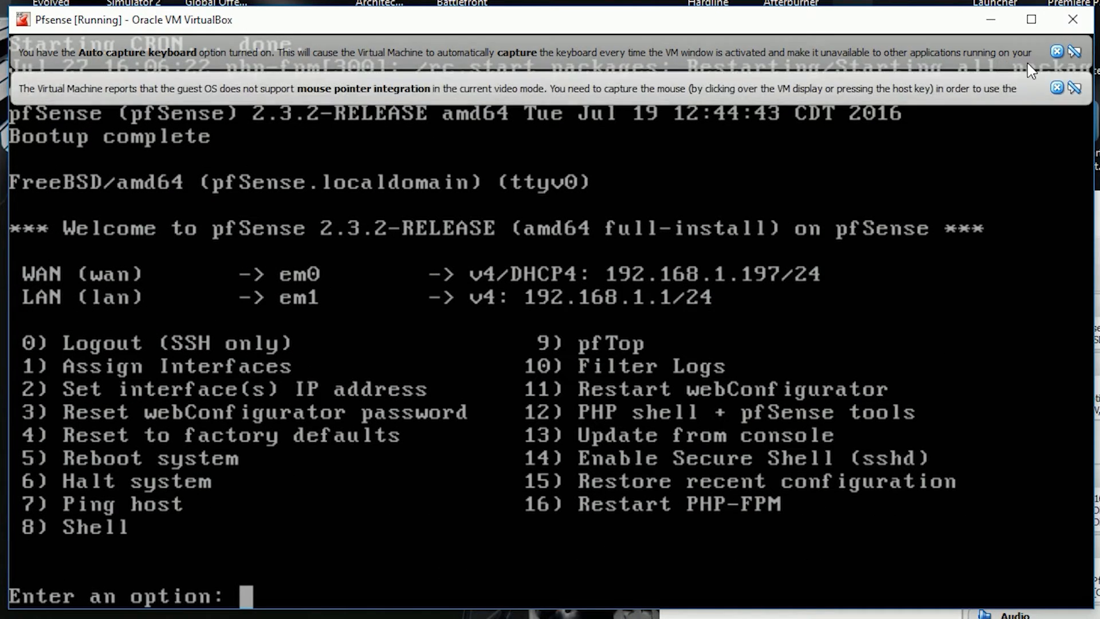
pyautogui.click(1057, 51)
pyautogui.click(1057, 51)
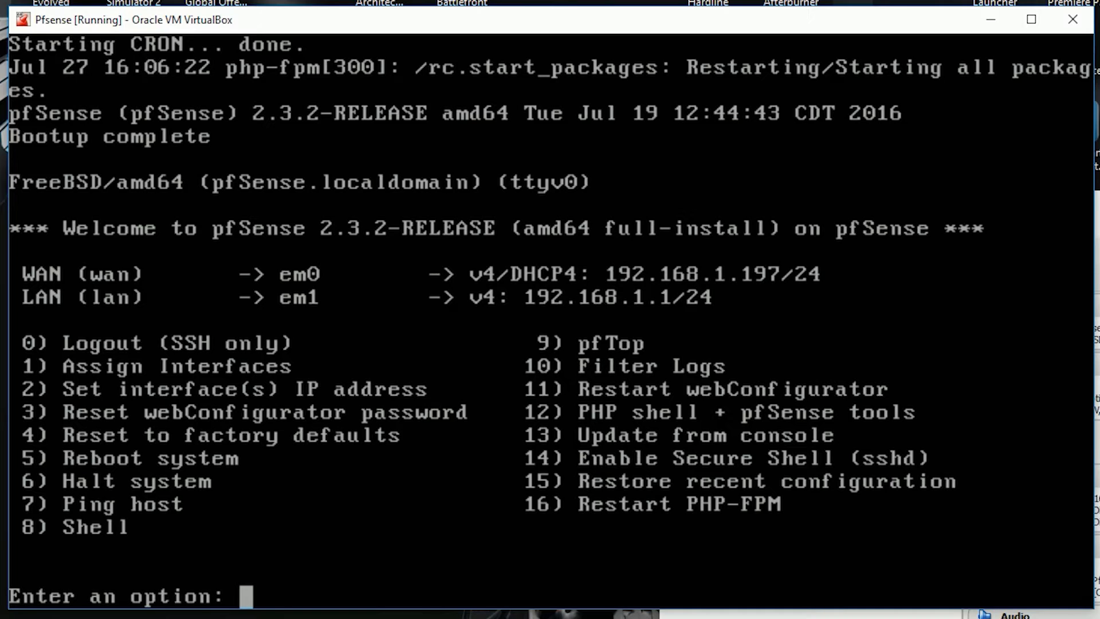
# Step: At the console menu choose option 2 (set interface IP) and select LAN interface 2
pyautogui.press('Down')
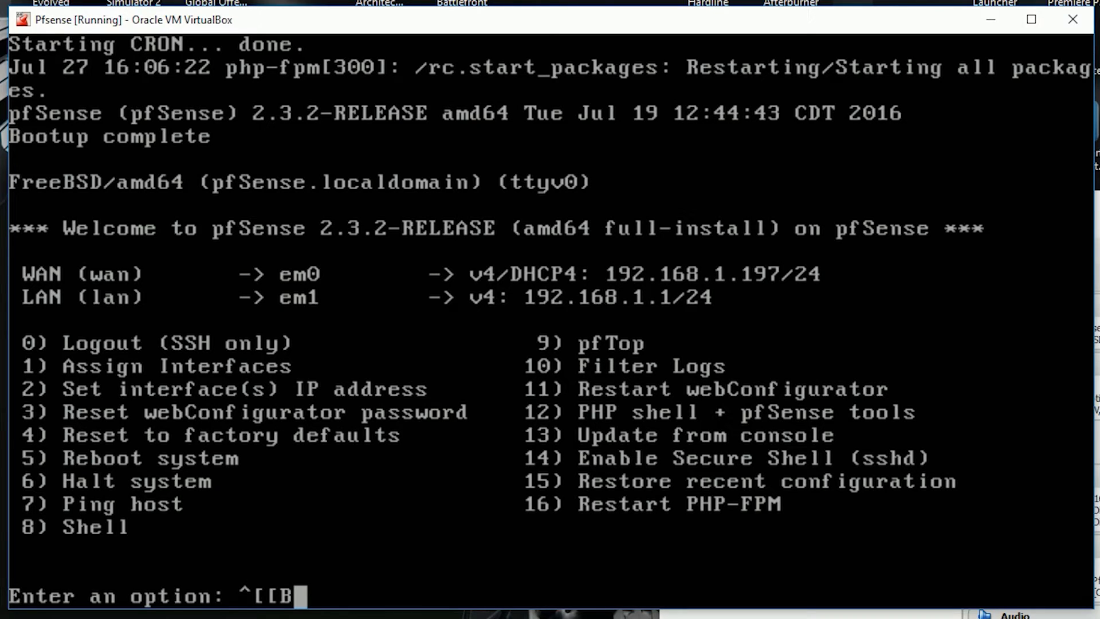
pyautogui.press('BackSpace')
pyautogui.press('BackSpace')
pyautogui.press('BackSpace')
pyautogui.press('BackSpace')
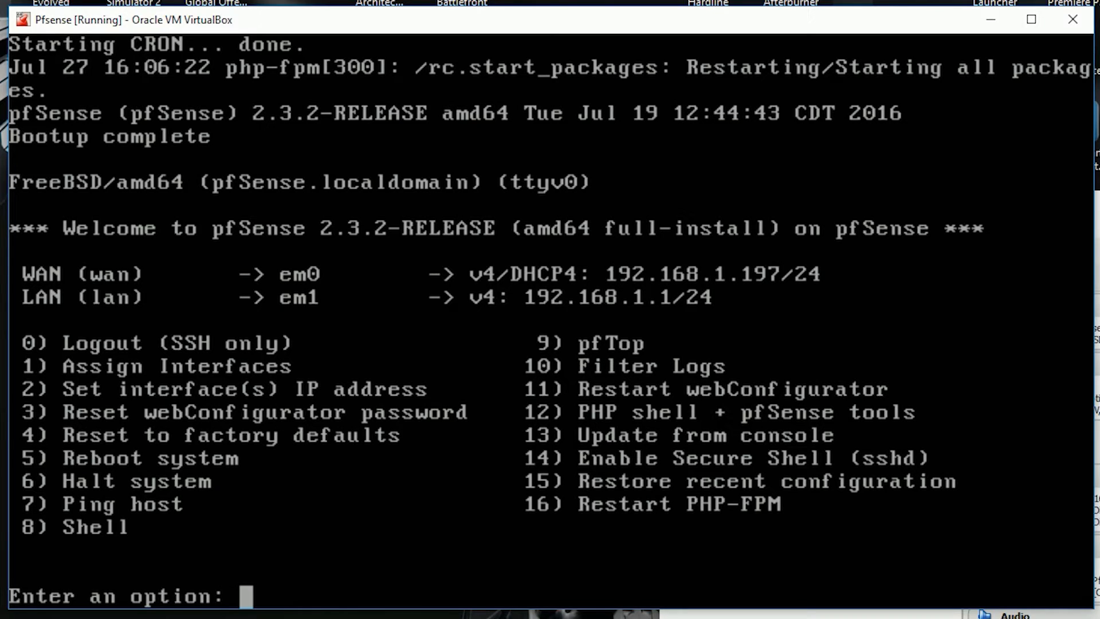
pyautogui.press('pageup')
pyautogui.write('2')
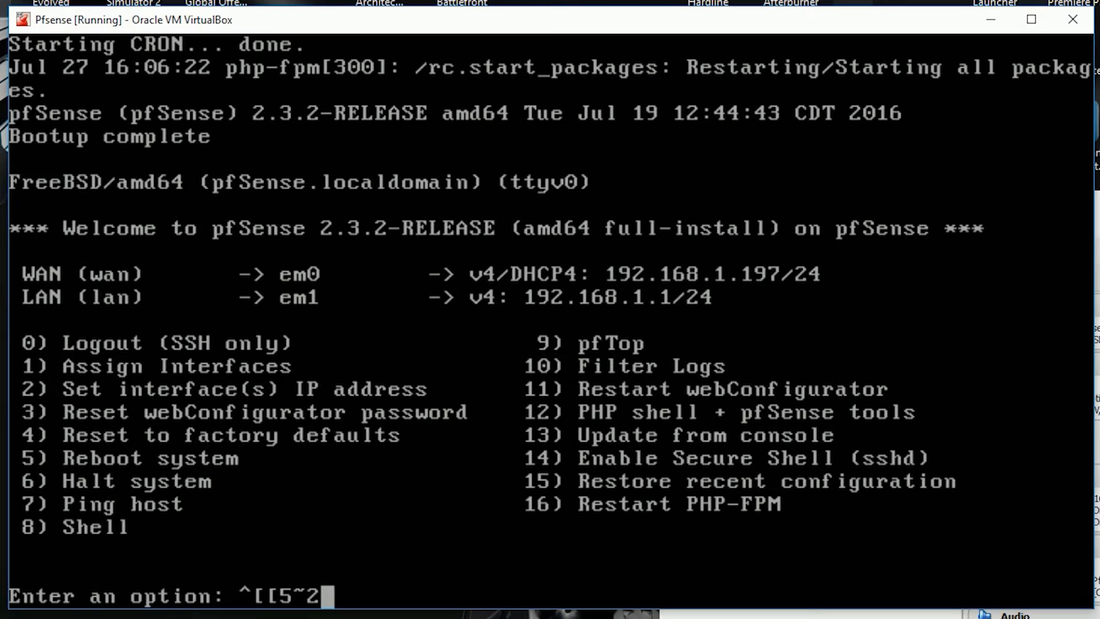
pyautogui.press('BackSpace')
pyautogui.press('BackSpace')
pyautogui.press('BackSpace')
pyautogui.press('BackSpace')
pyautogui.press('BackSpace')
pyautogui.press('BackSpace')
pyautogui.write('2')
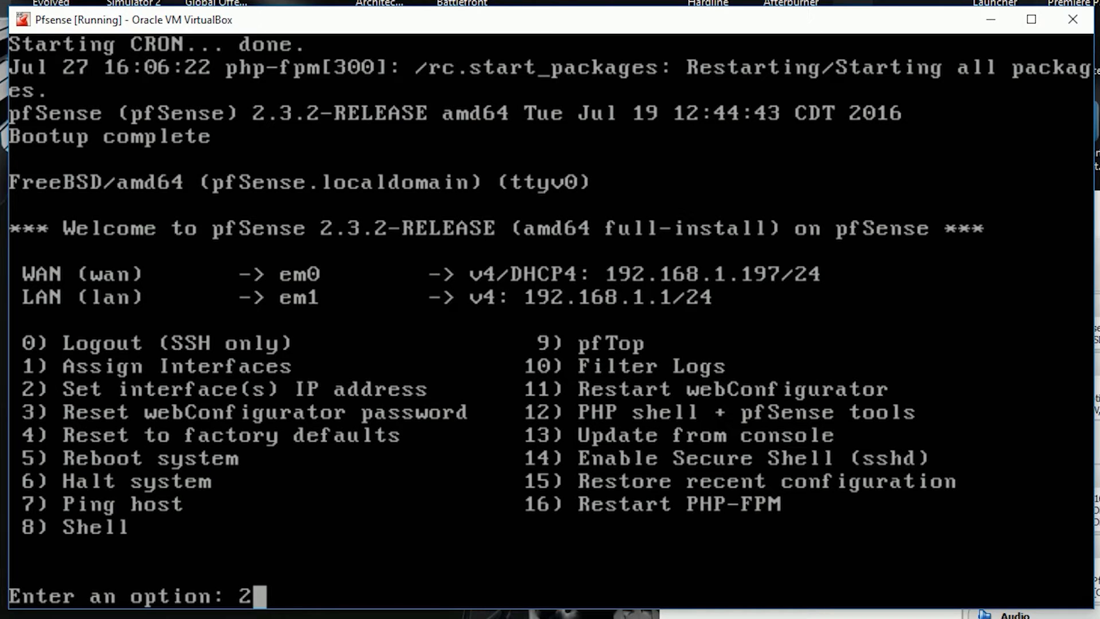
pyautogui.press('Return')
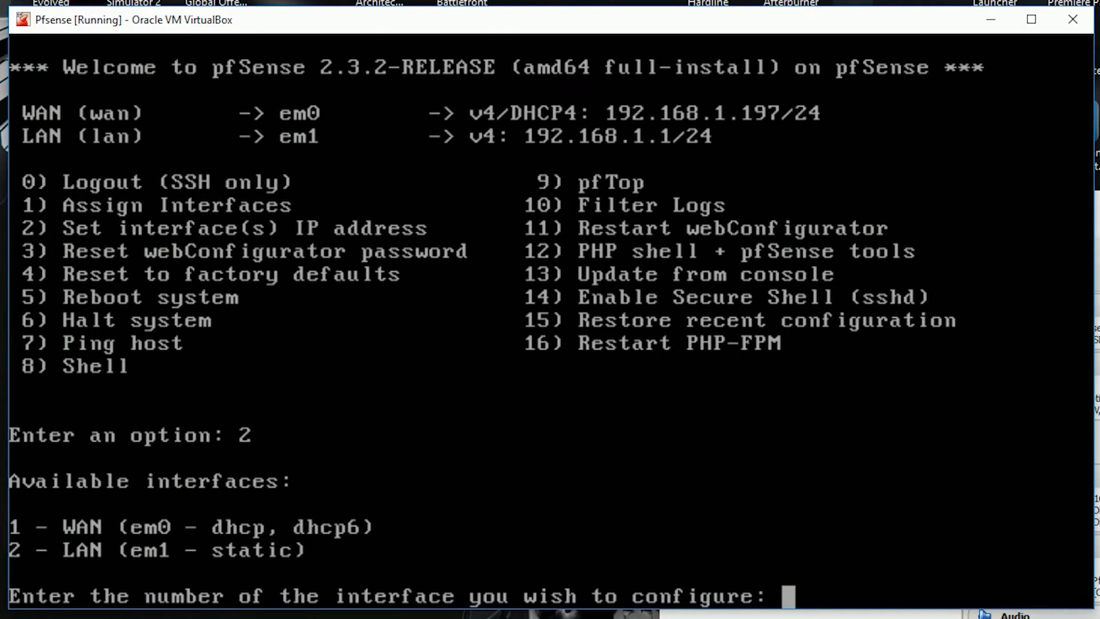
pyautogui.write('2')
pyautogui.press('Return')
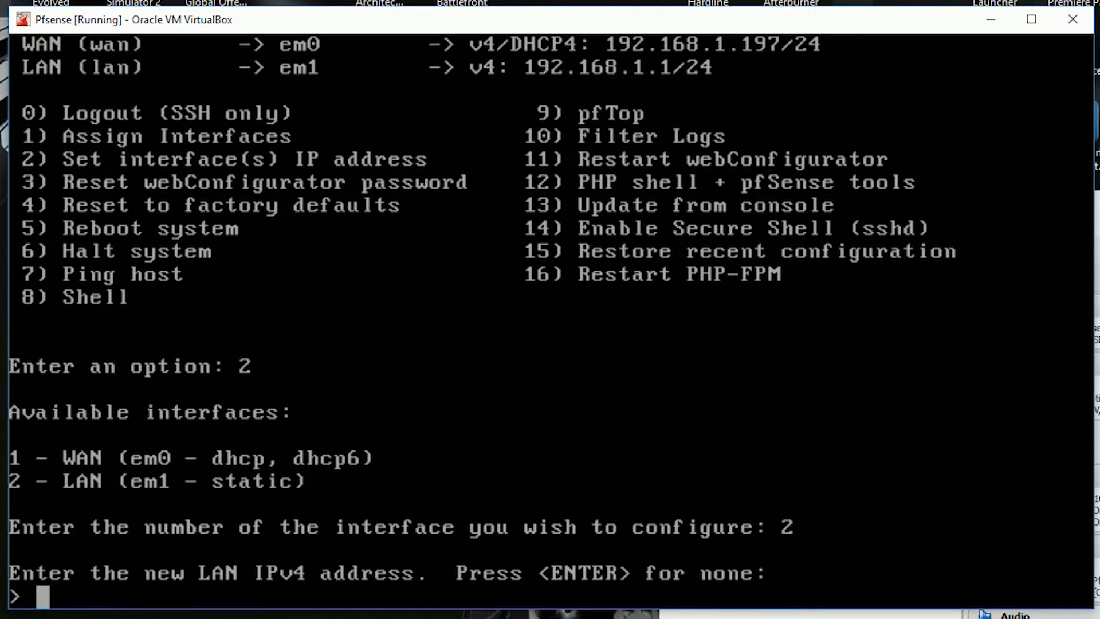
# Step: Enter LAN address 192.168.5.1 with 24 subnet bits and no upstream gateway
pyautogui.write('192')
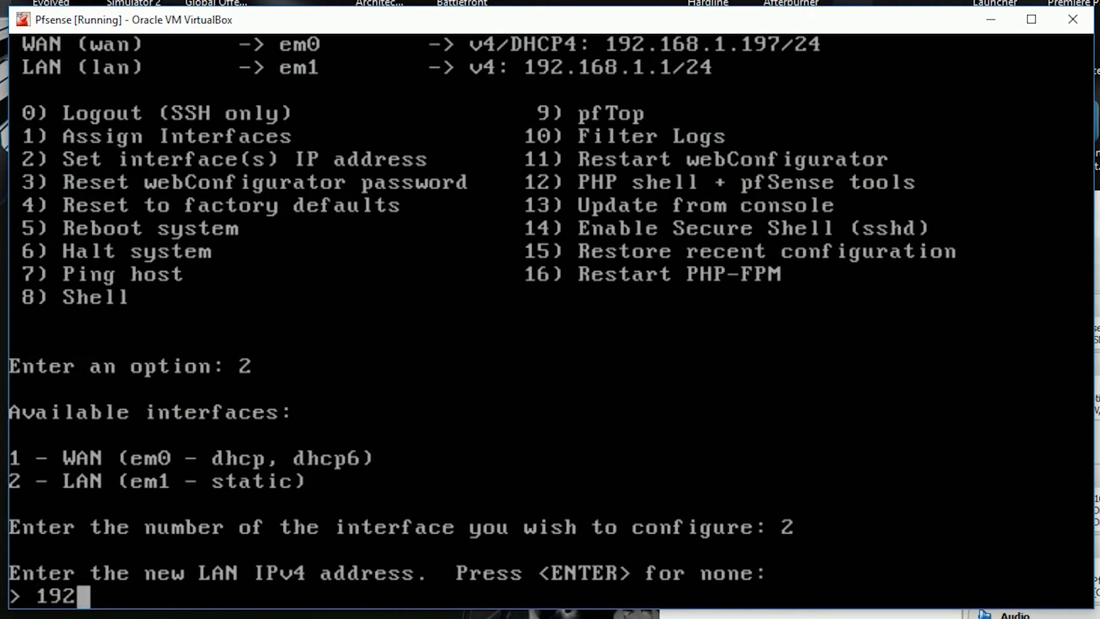
pyautogui.write('.168')
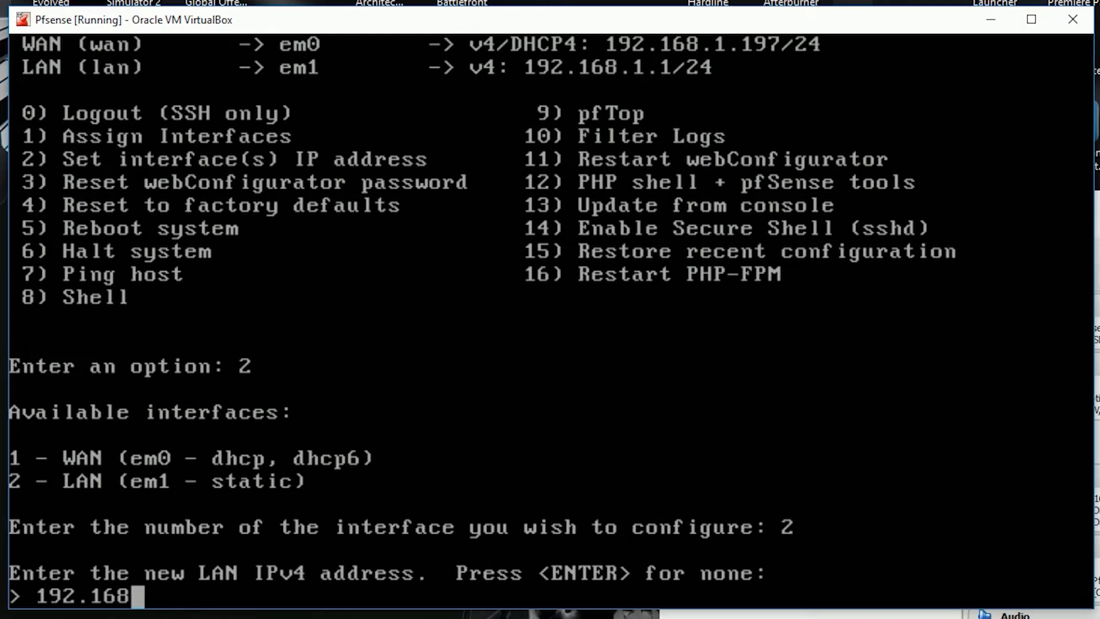
pyautogui.write('.')
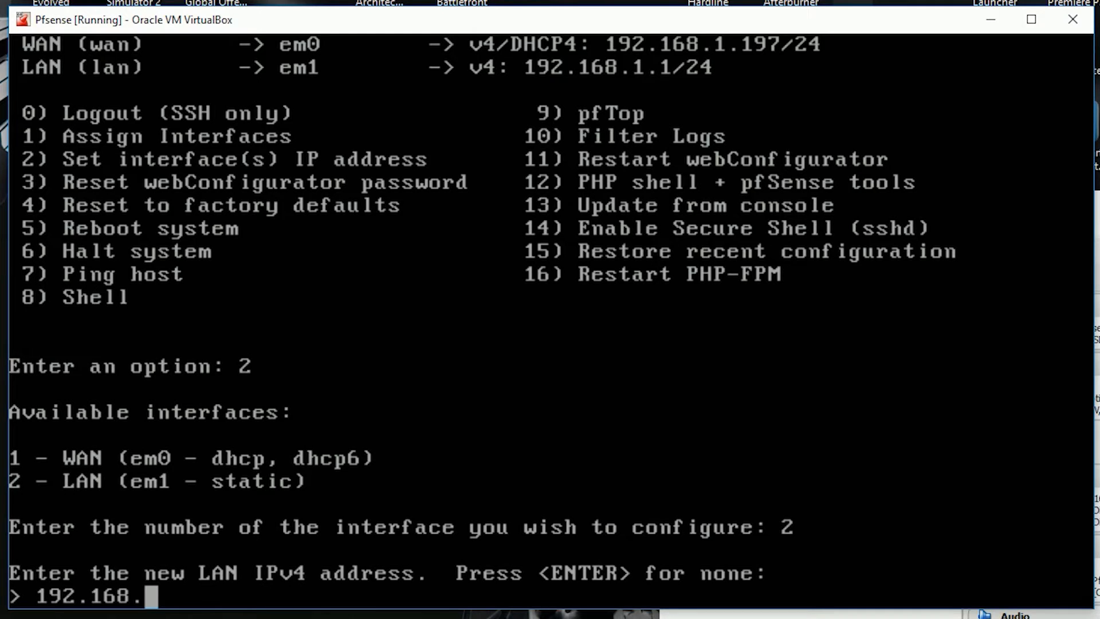
pyautogui.write('5.0')
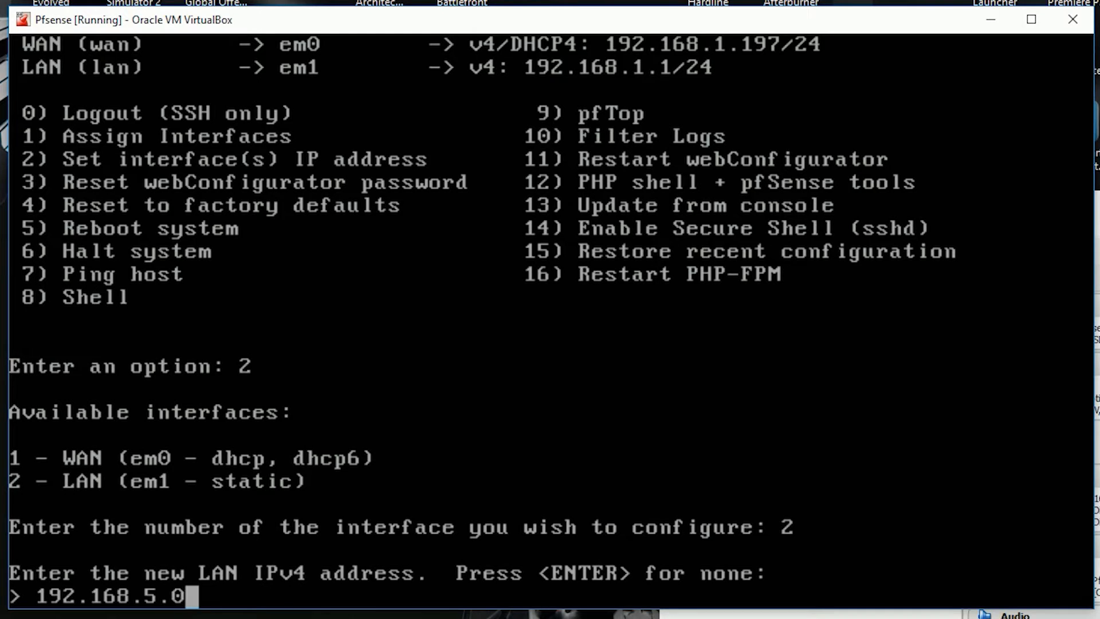
pyautogui.press('BackSpace')
pyautogui.write('1')
pyautogui.press('Return')
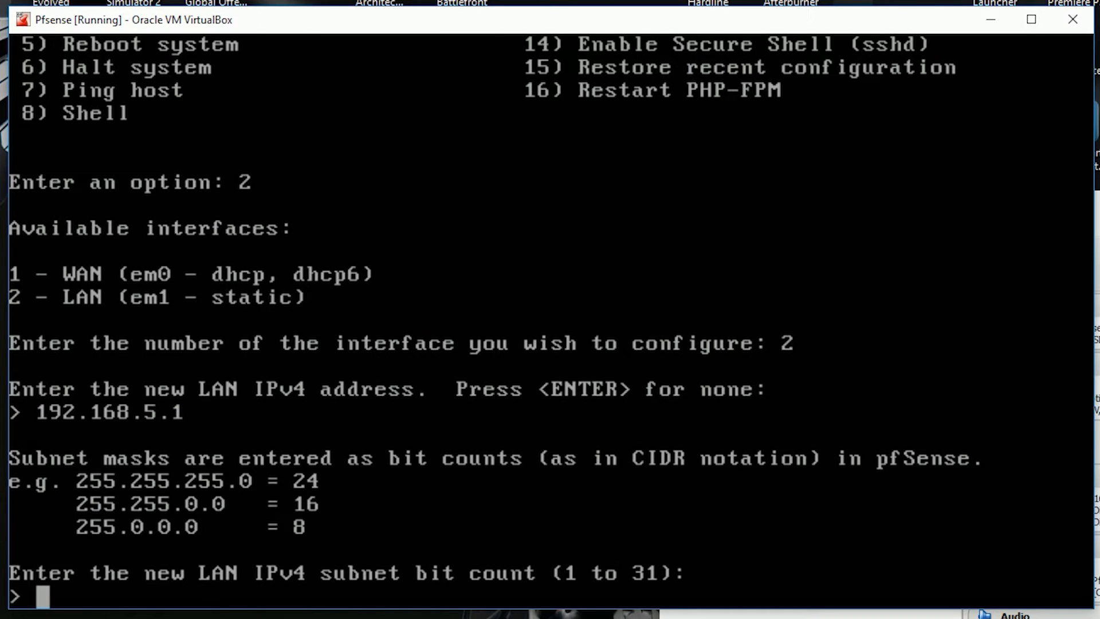
pyautogui.write('24')
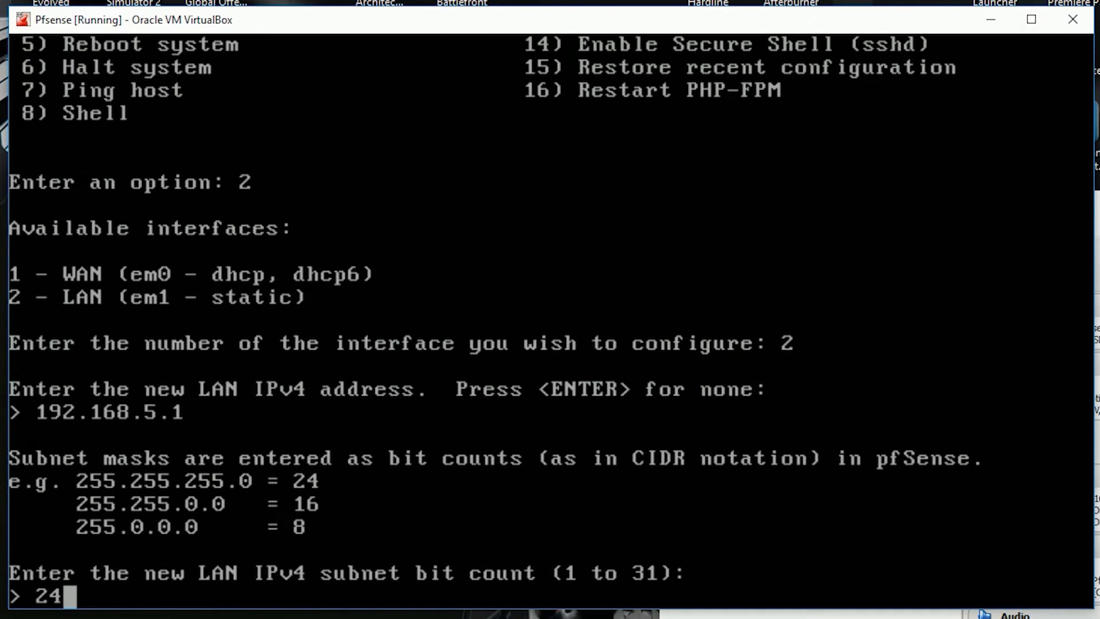
pyautogui.press('Return')
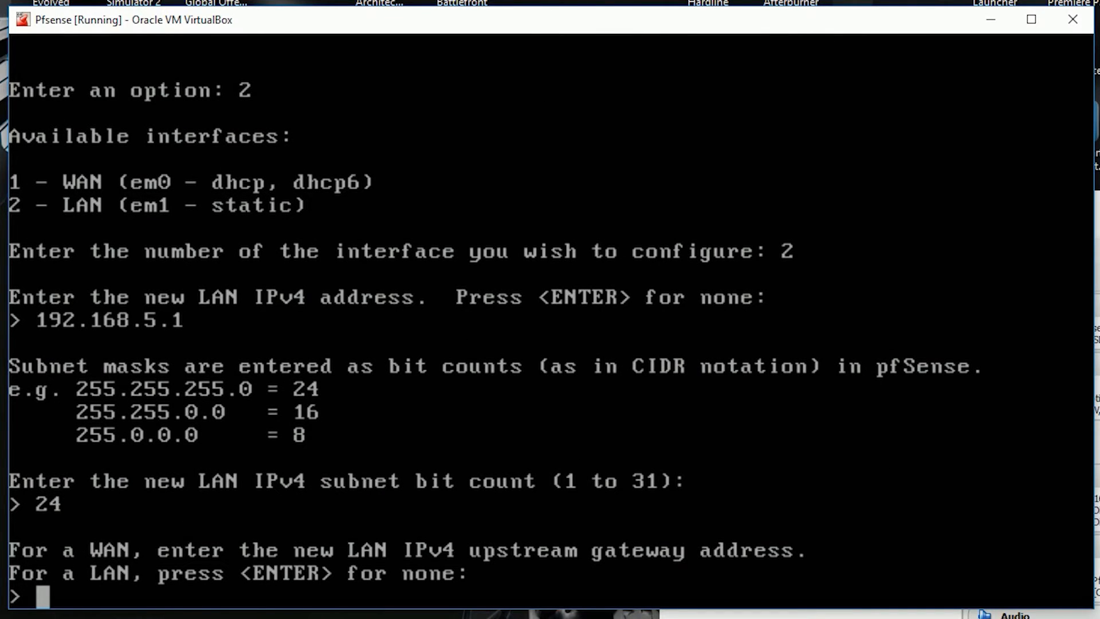
pyautogui.press('Return')
pyautogui.press('Return')
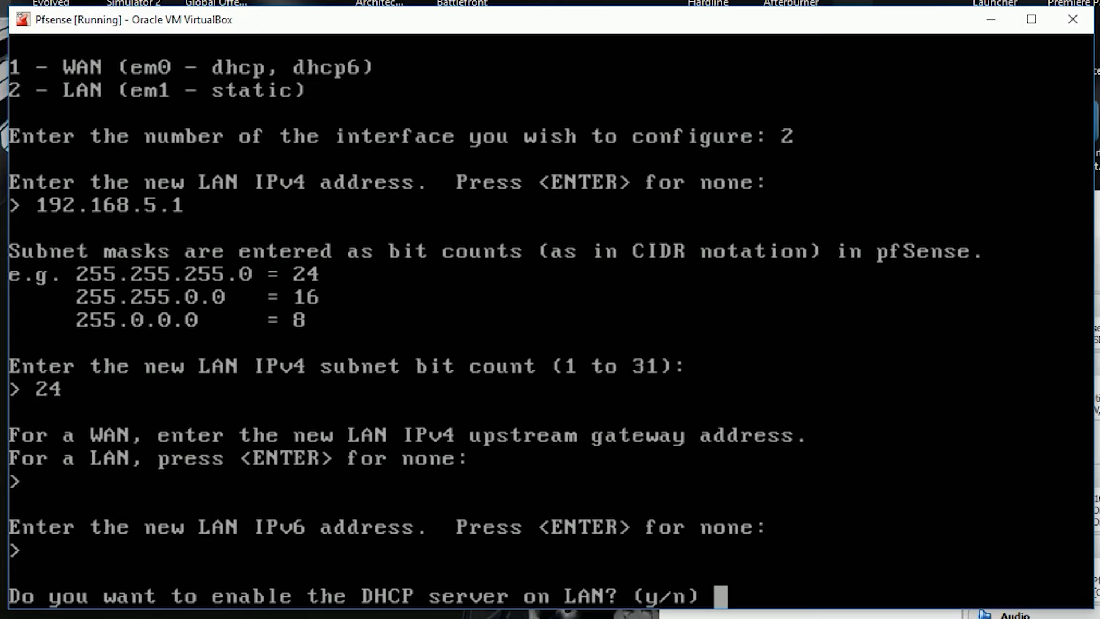
# Step: Enable the LAN DHCP server with range 192.168.5.100 to 192.168.5.200
pyautogui.write('y')
pyautogui.press('Return')
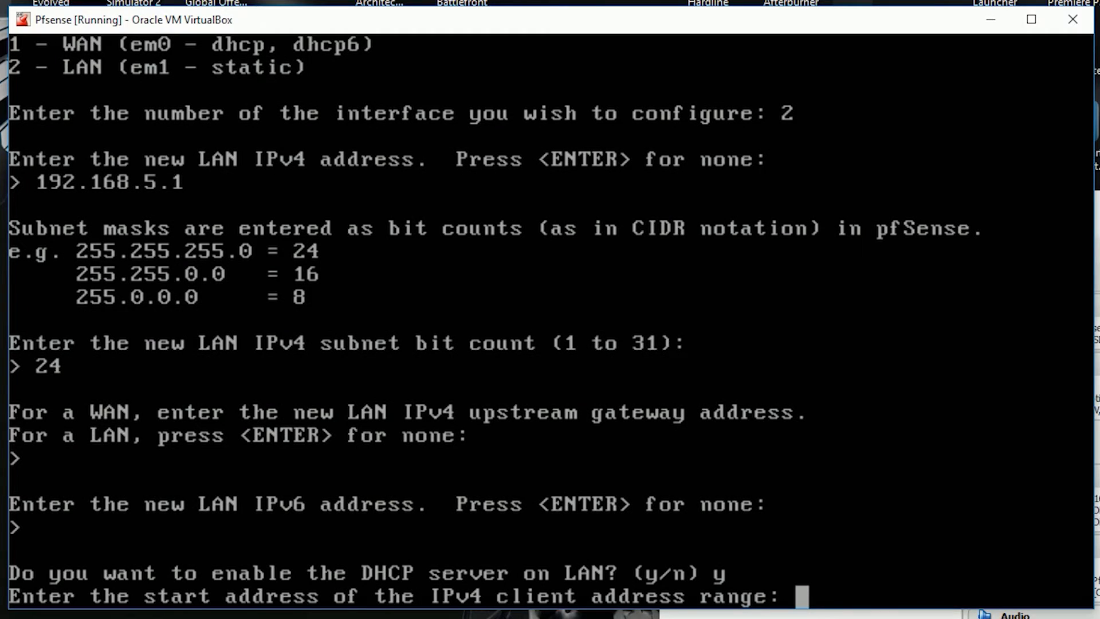
pyautogui.write('192.168')
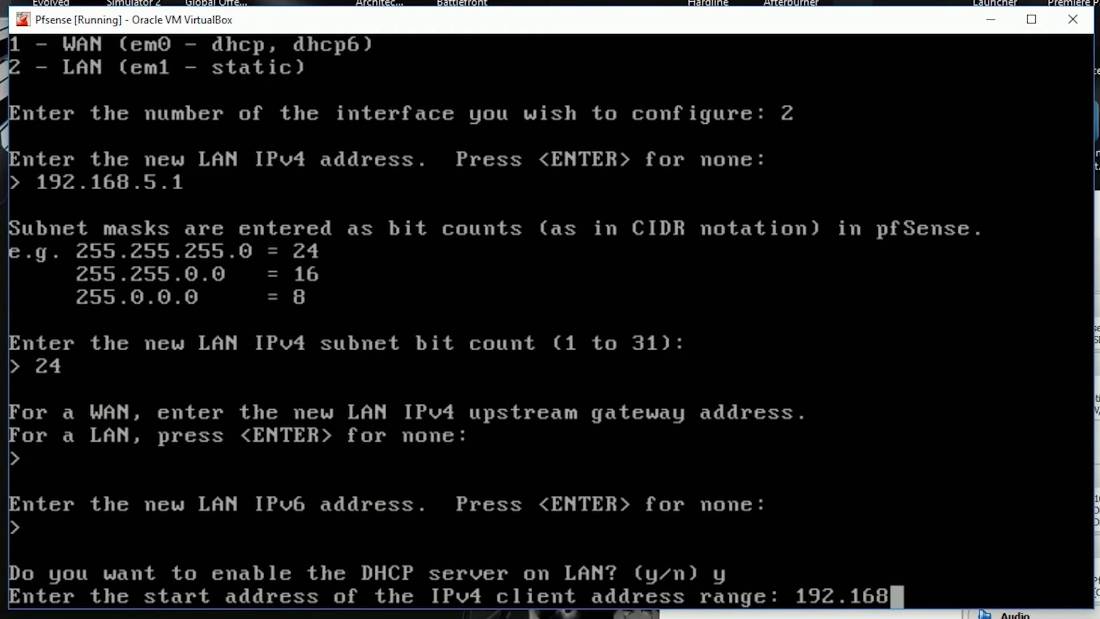
pyautogui.write('.5.100')
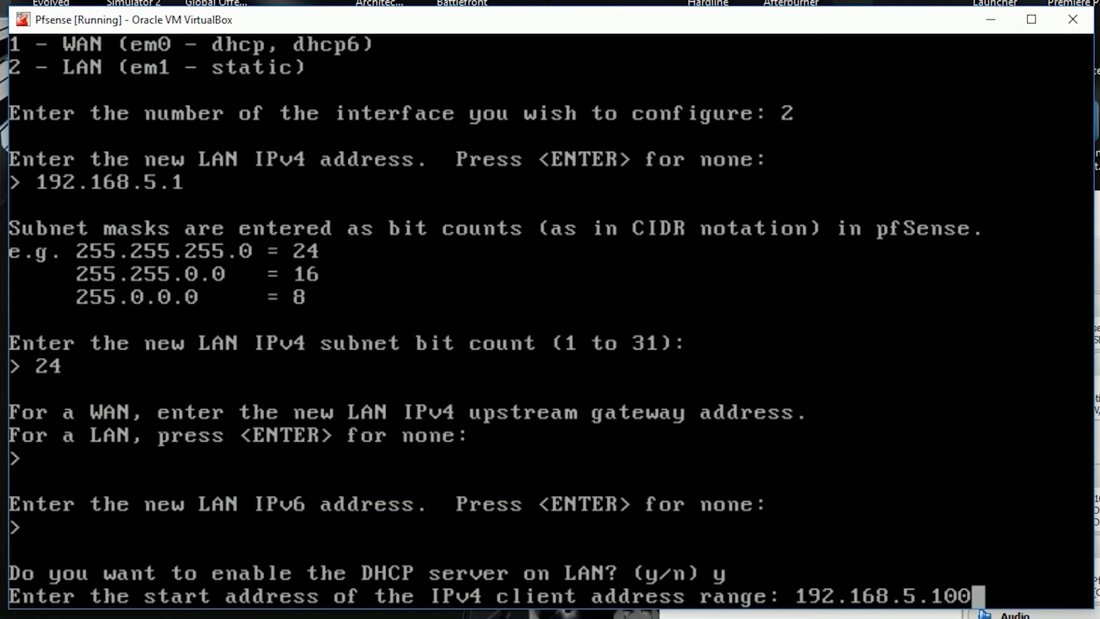
pyautogui.press('Return')
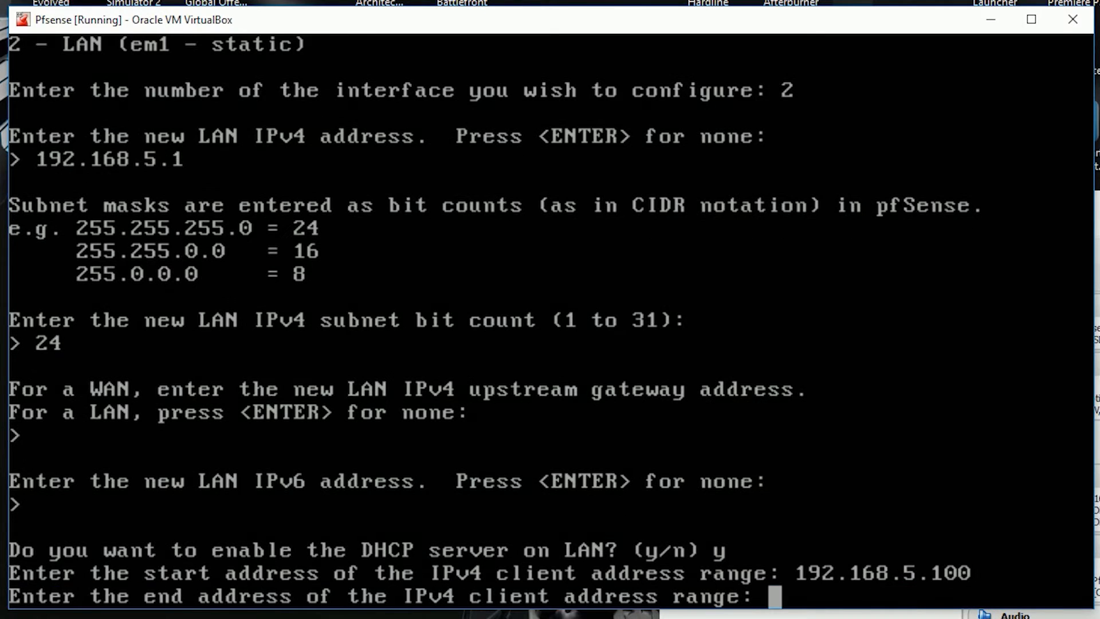
pyautogui.write('1923')
pyautogui.press('BackSpace')
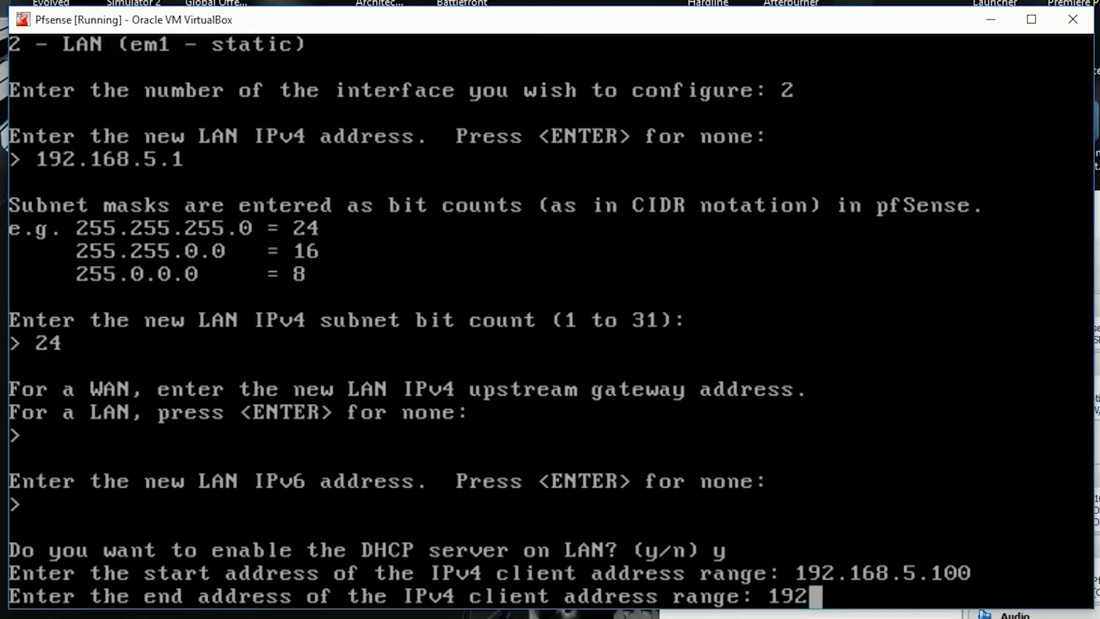
pyautogui.write('.168.5.200')
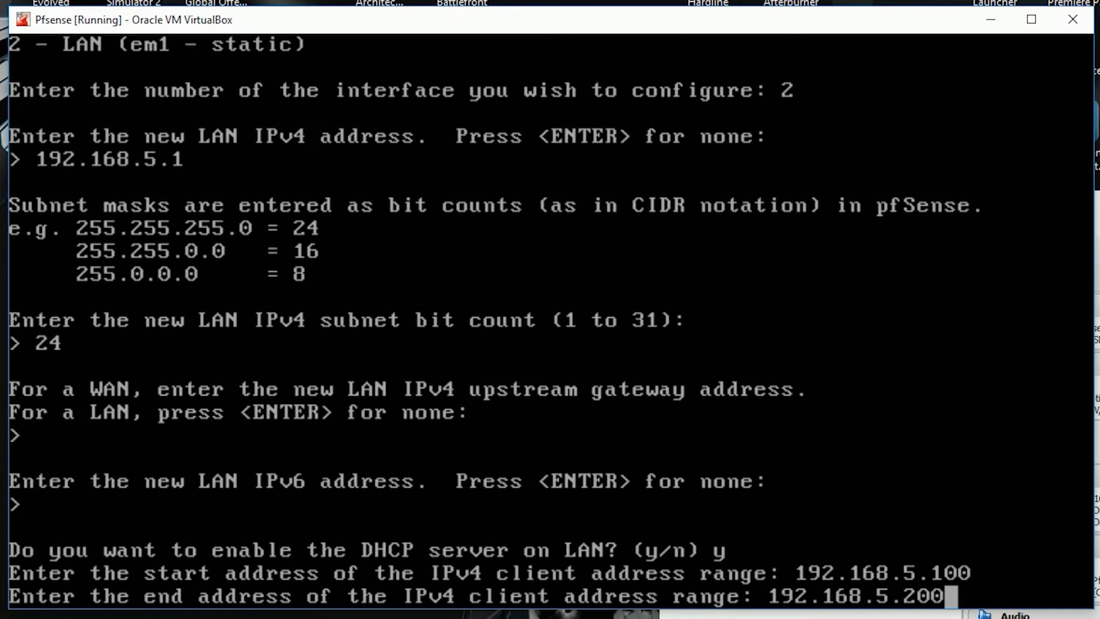
pyautogui.press('Return')
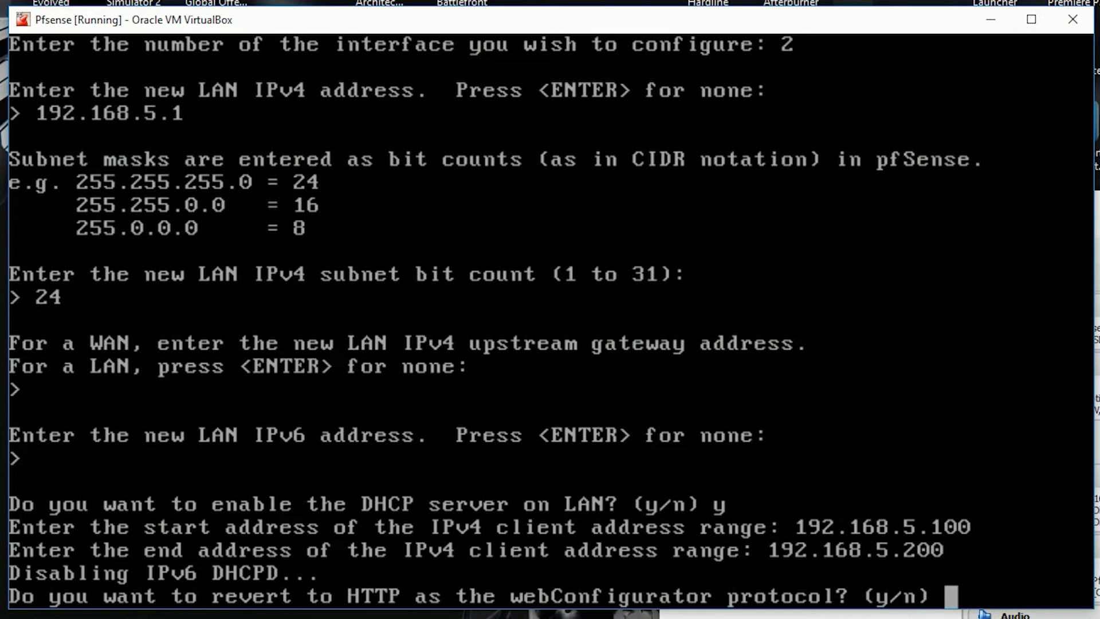
# Step: Revert the webConfigurator to HTTP and return to the console menu
pyautogui.write('y')
pyautogui.press('Return')
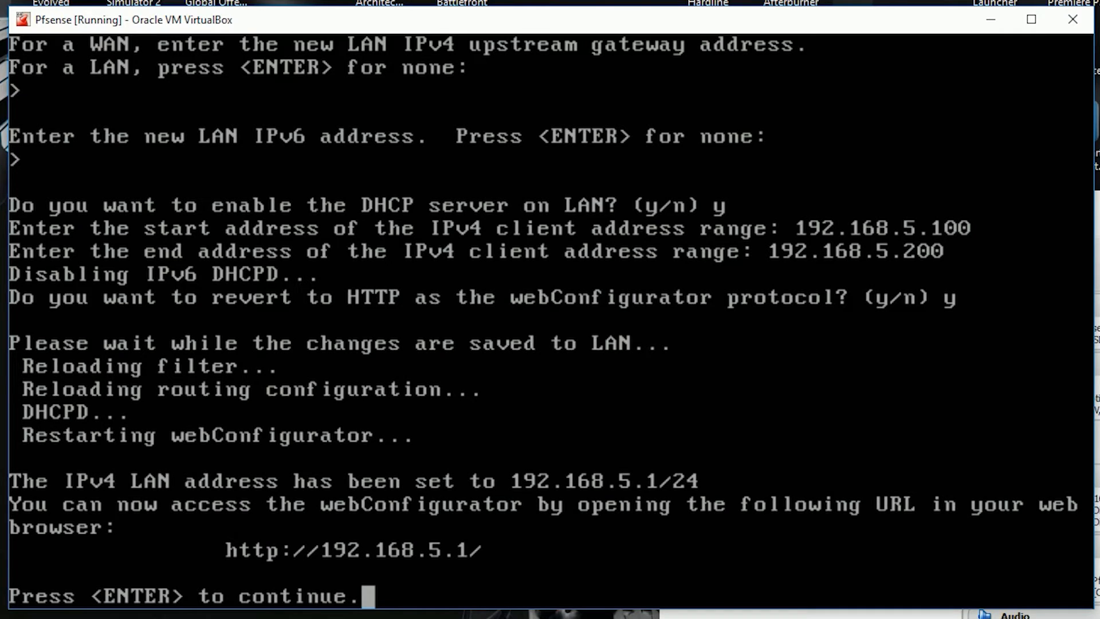
pyautogui.press('Return')
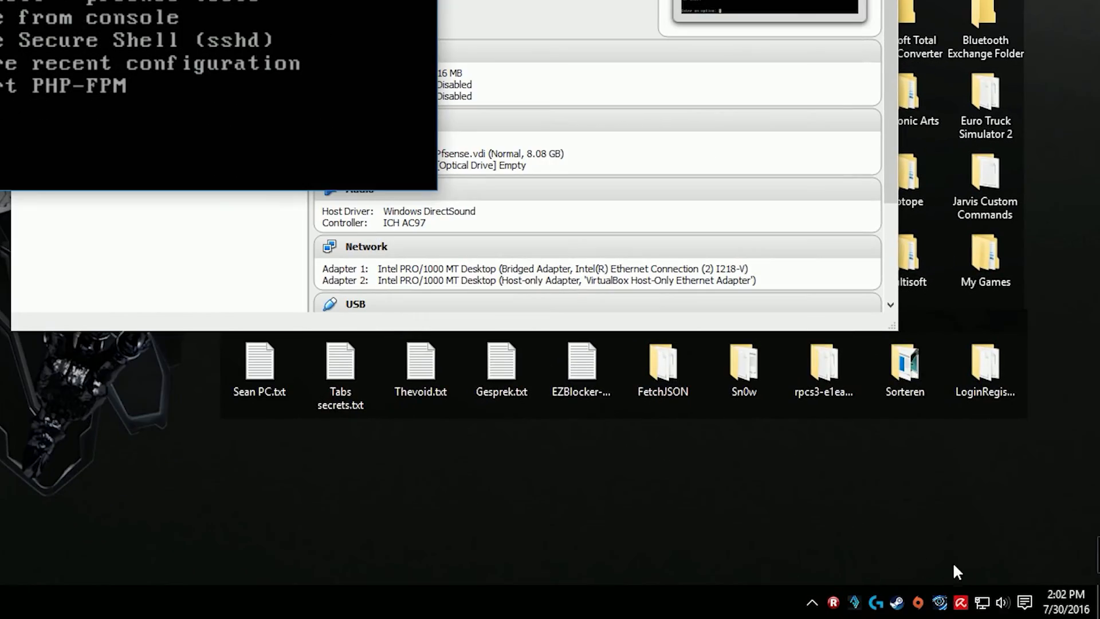
# Step: Open the Network and Sharing Center from the taskbar network icon
pyautogui.rightClick(983, 604)
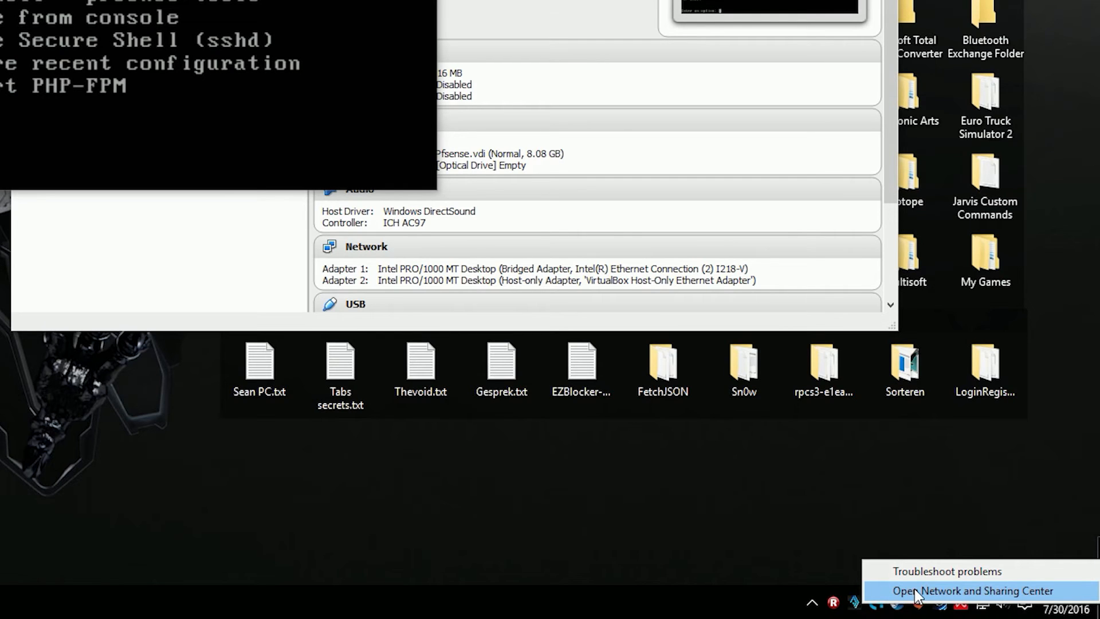
pyautogui.click(978, 590)
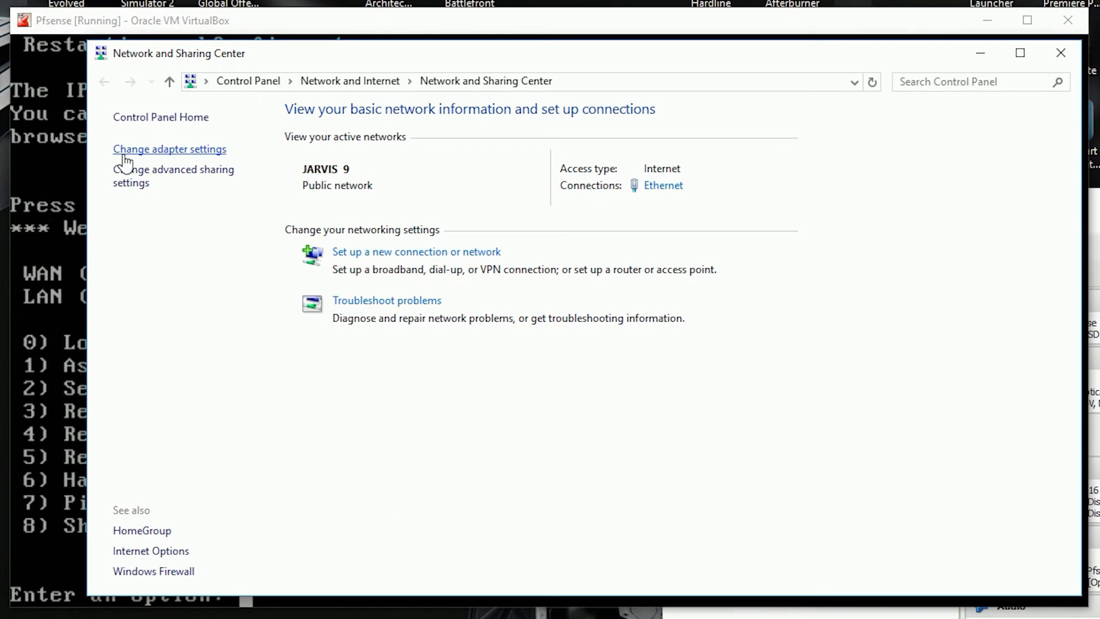
# Step: Open the IPv4 properties of the VirtualBox Host-Only Network adapter
pyautogui.click(206, 151)
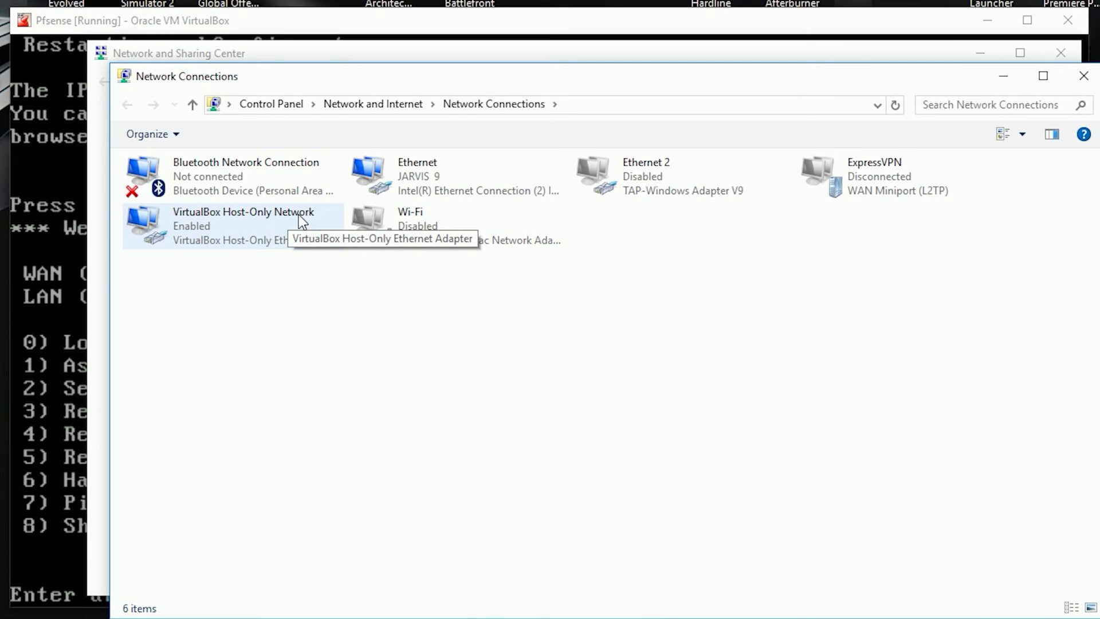
pyautogui.rightClick(222, 223)
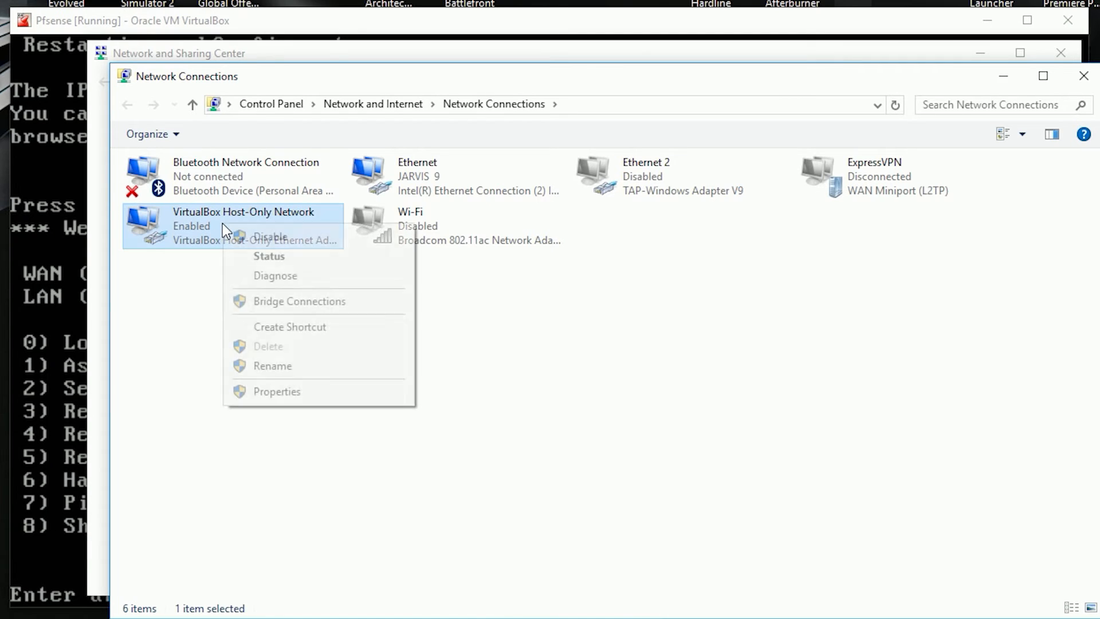
pyautogui.click(261, 391)
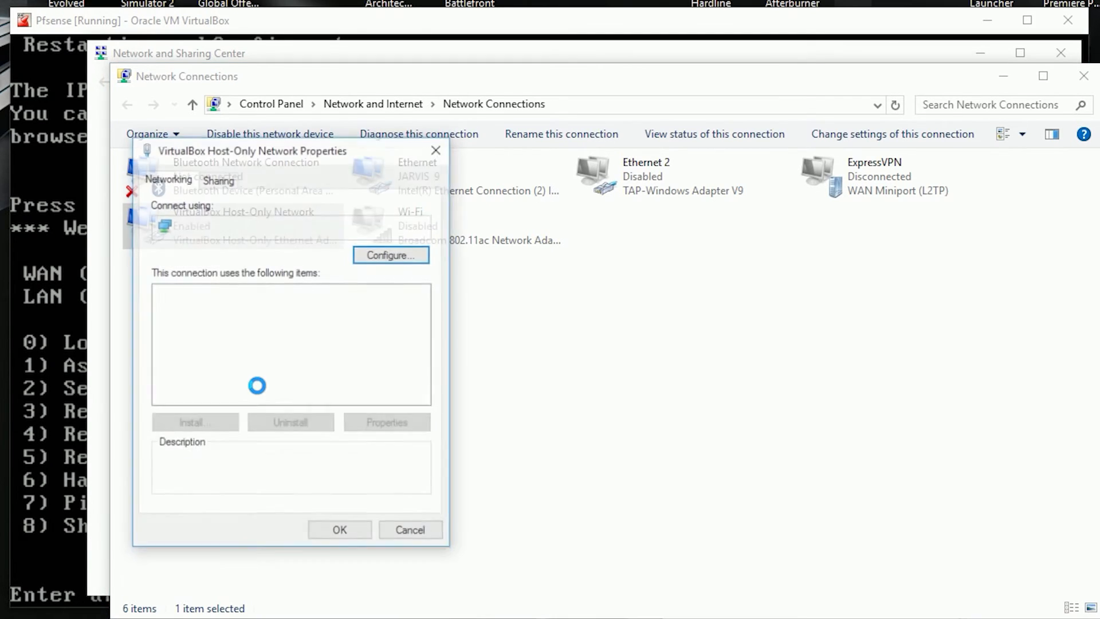
pyautogui.scroll(-1, 264, 380)
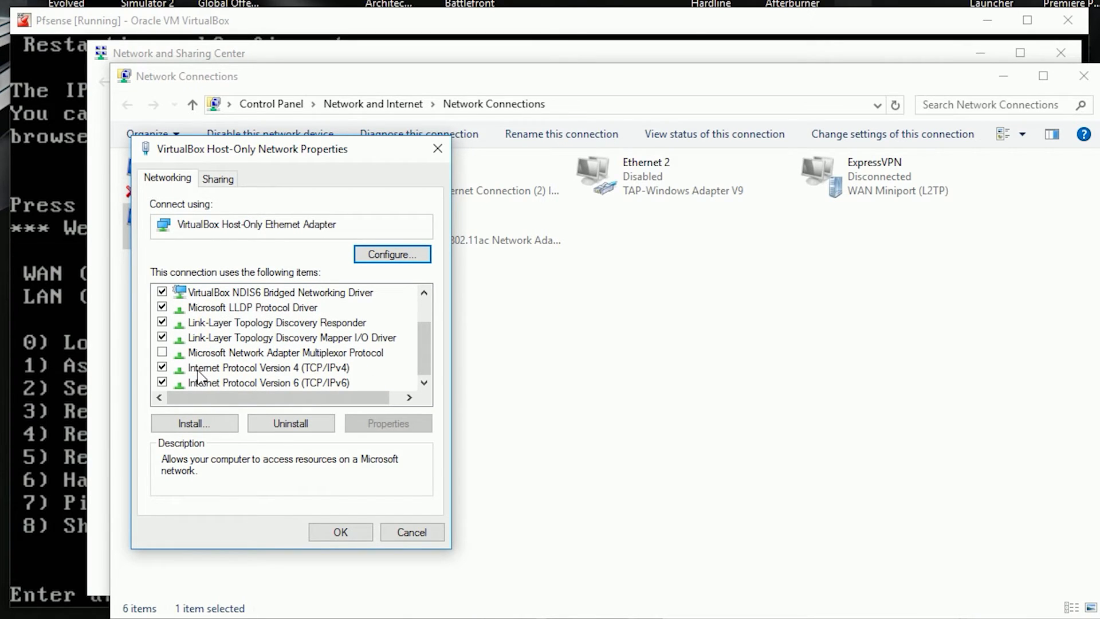
pyautogui.click(237, 369)
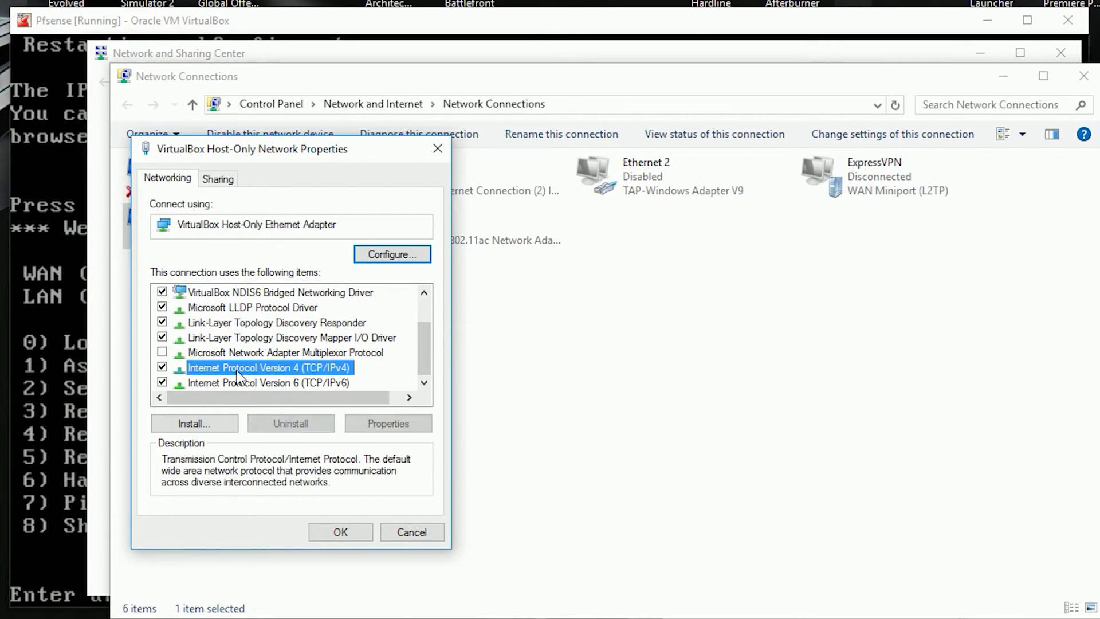
pyautogui.click(395, 428)
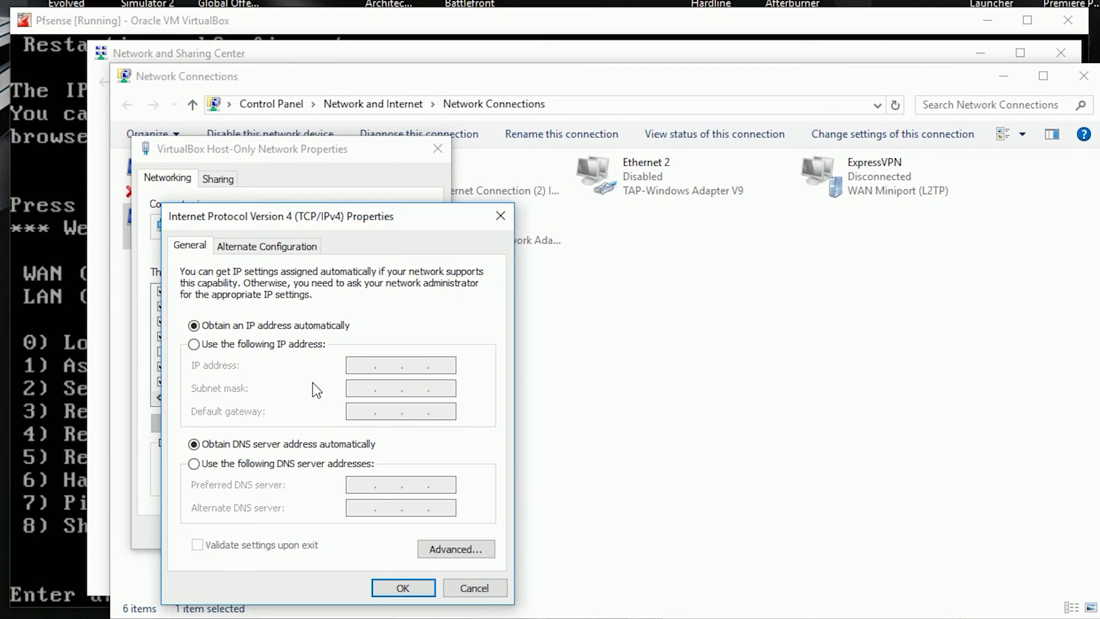
# Step: Set static IP 192.168.5.10, mask 255.255.255.0, gateway and DNS 192.168.5.1, and apply
pyautogui.click(196, 344)
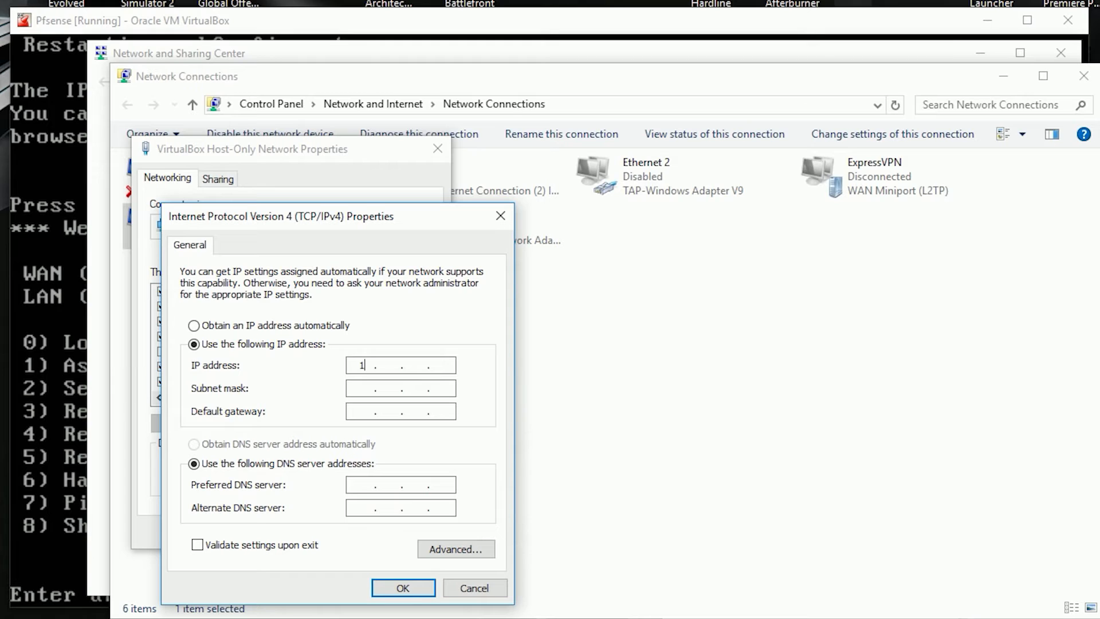
pyautogui.write('192 . 168 . 5')
pyautogui.write('10')
pyautogui.press('Tab')
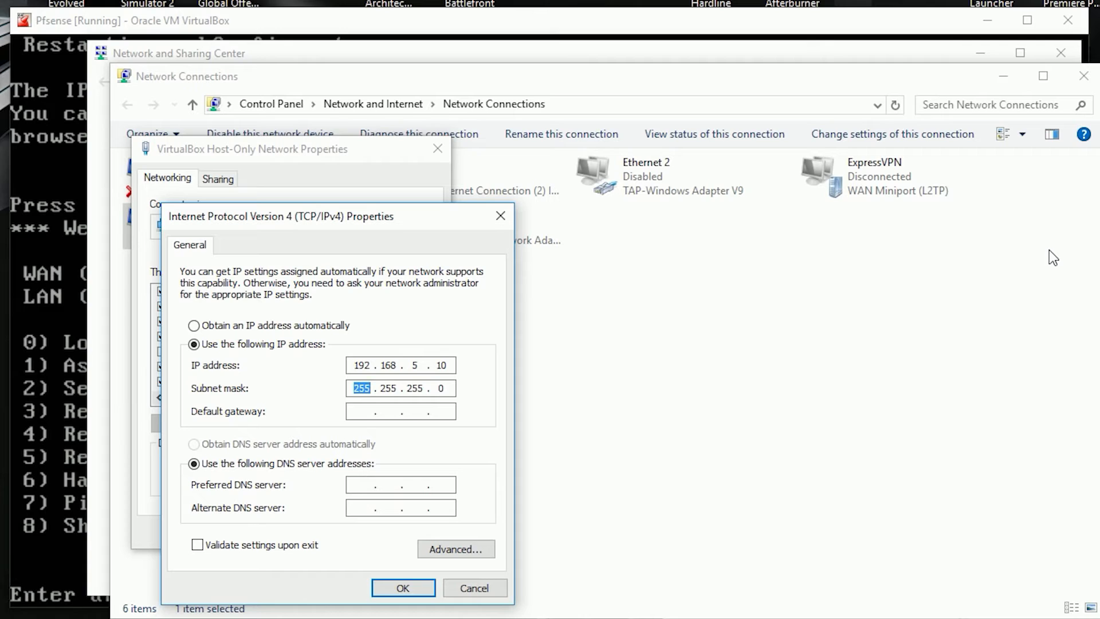
pyautogui.press('Tab')
pyautogui.write('192 . 168 . 5 . 1')
pyautogui.click(368, 490)
pyautogui.write('192 . 168 . ')
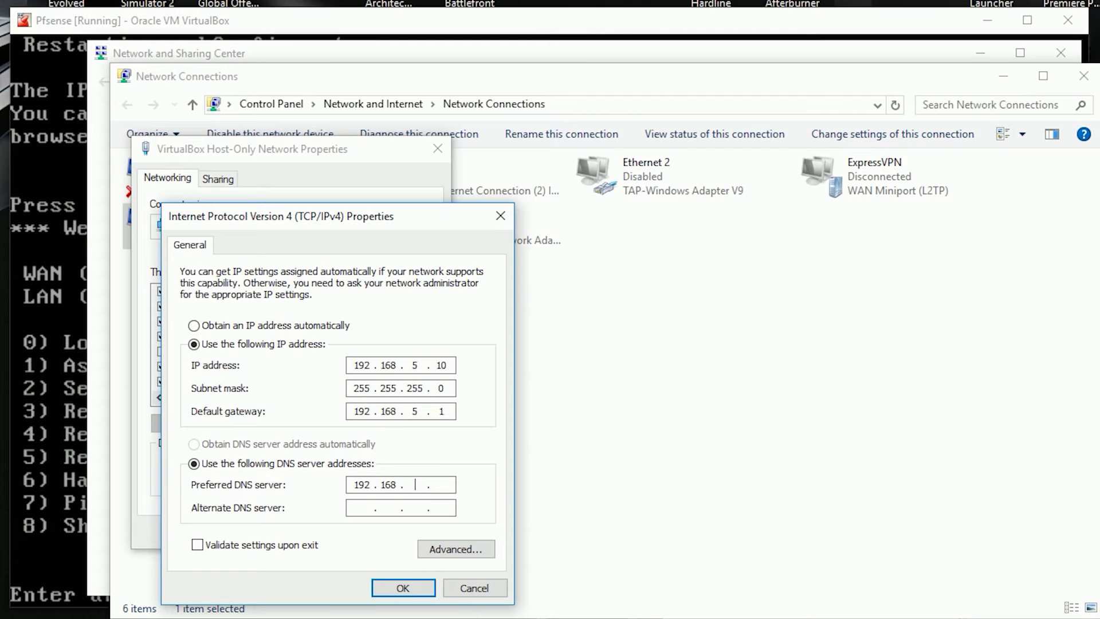
pyautogui.write('5 . 1')
pyautogui.press('Return')
pyautogui.click(350, 530)
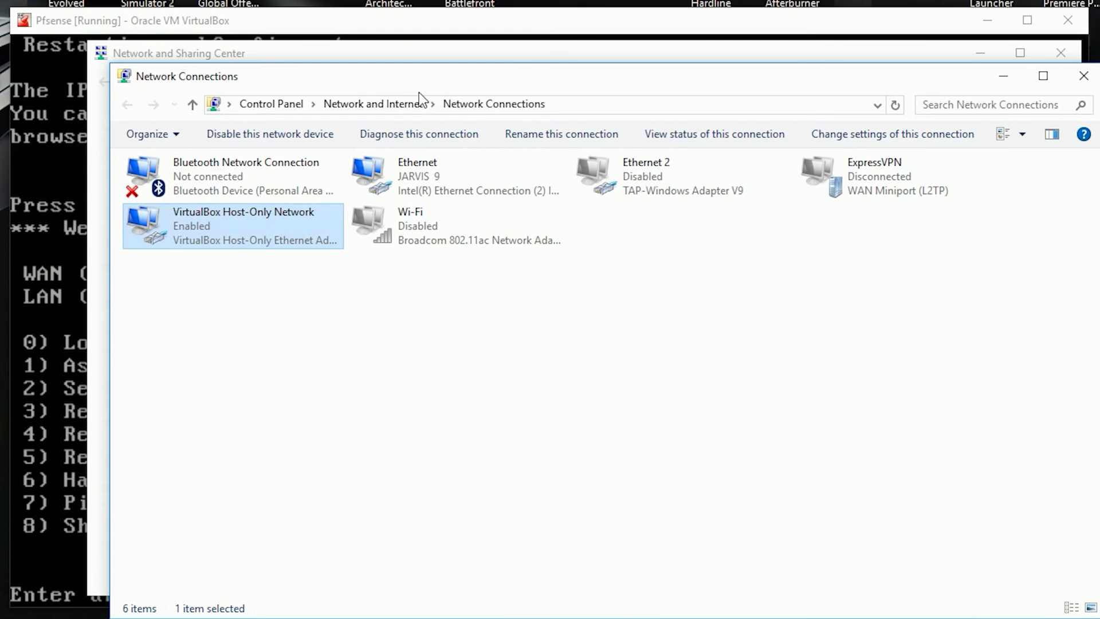
# Step: Move VirtualBox Host-Only Network to the top of the adapter connection order in Advanced Settings
pyautogui.moveTo(428, 70); pyautogui.dragTo(422, 67)
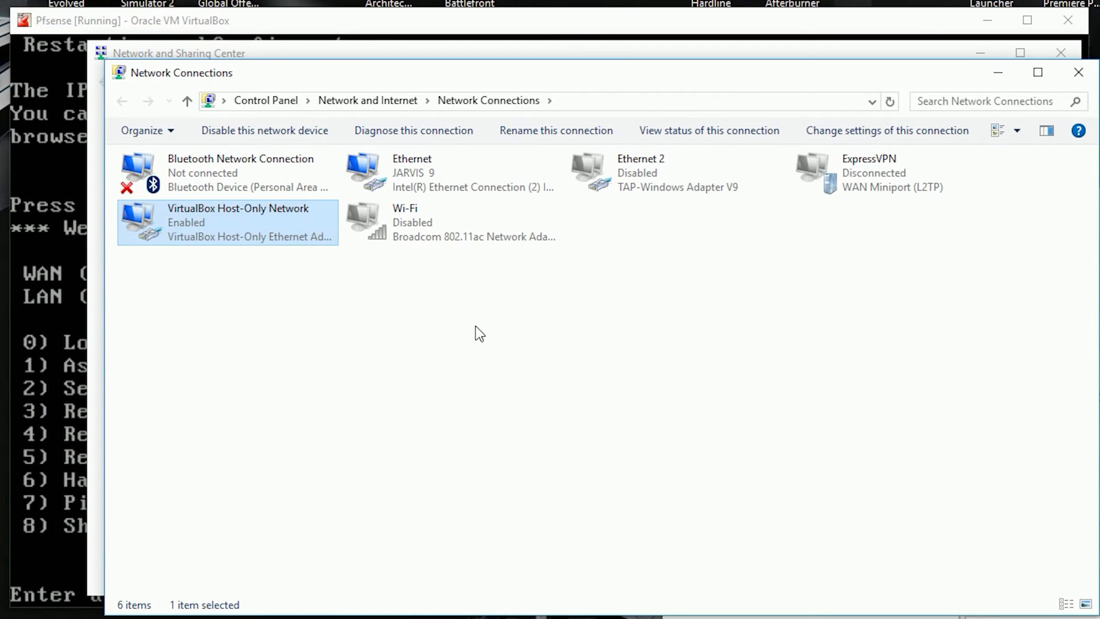
pyautogui.press('alt')
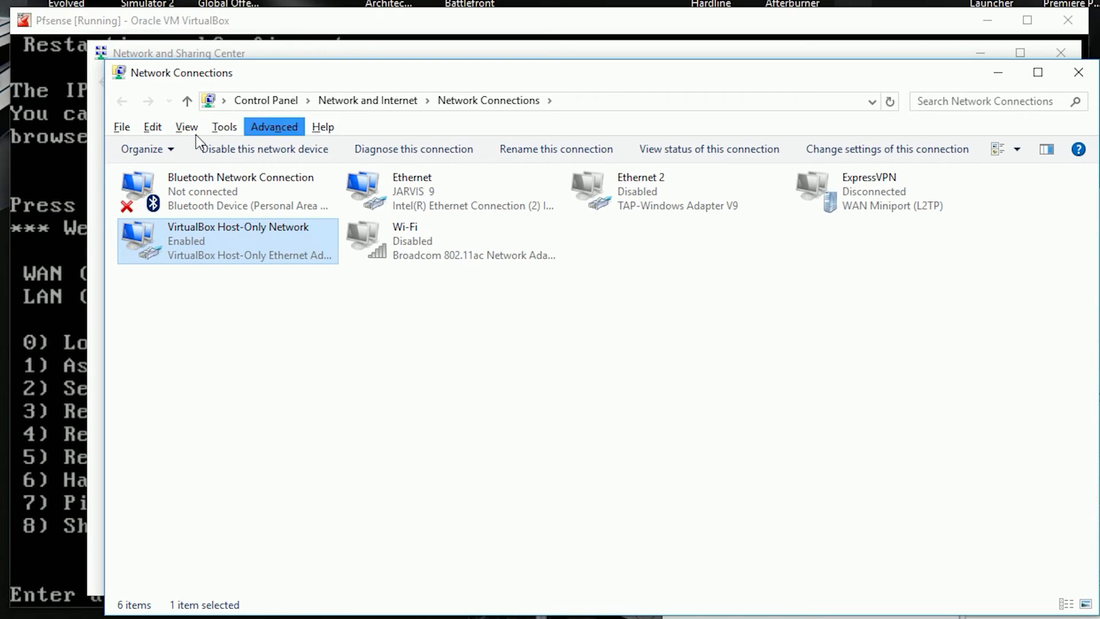
pyautogui.click(290, 129)
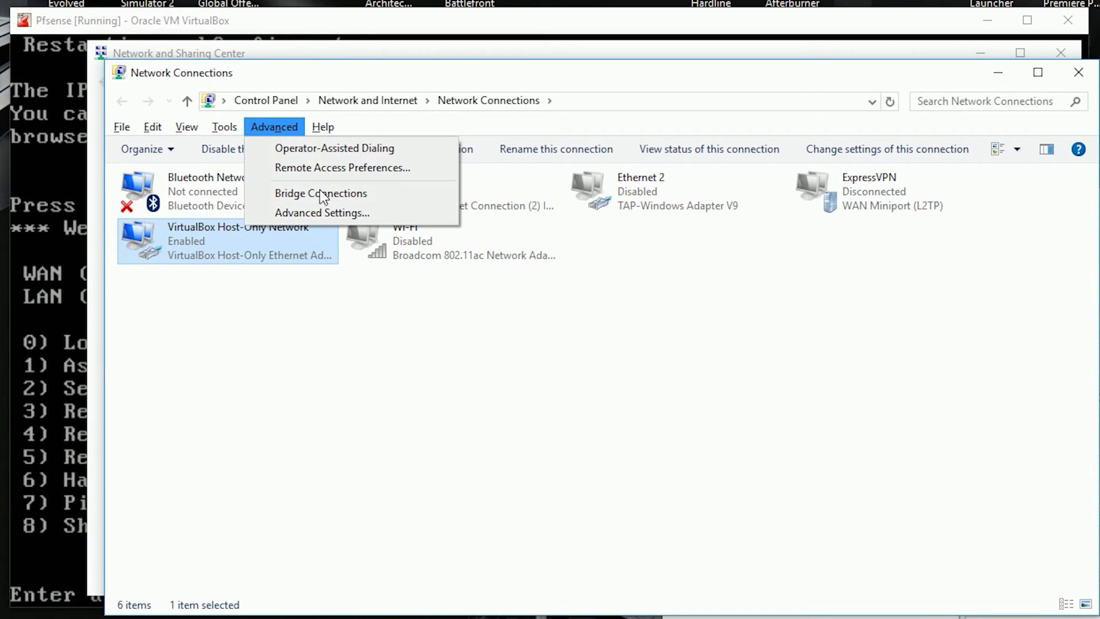
pyautogui.click(342, 216)
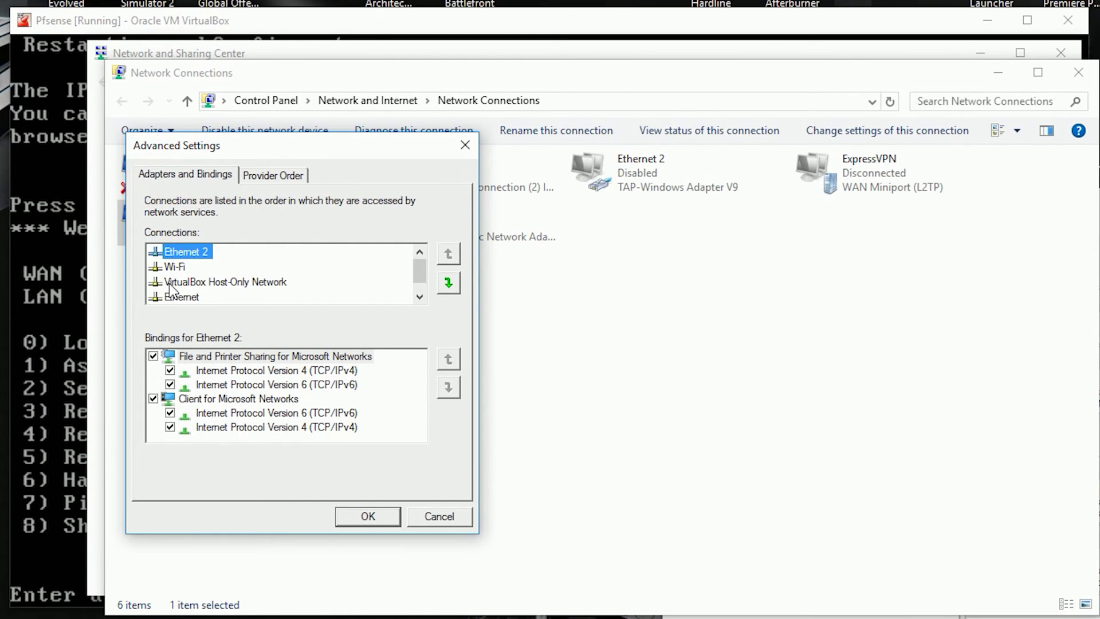
pyautogui.click(189, 283)
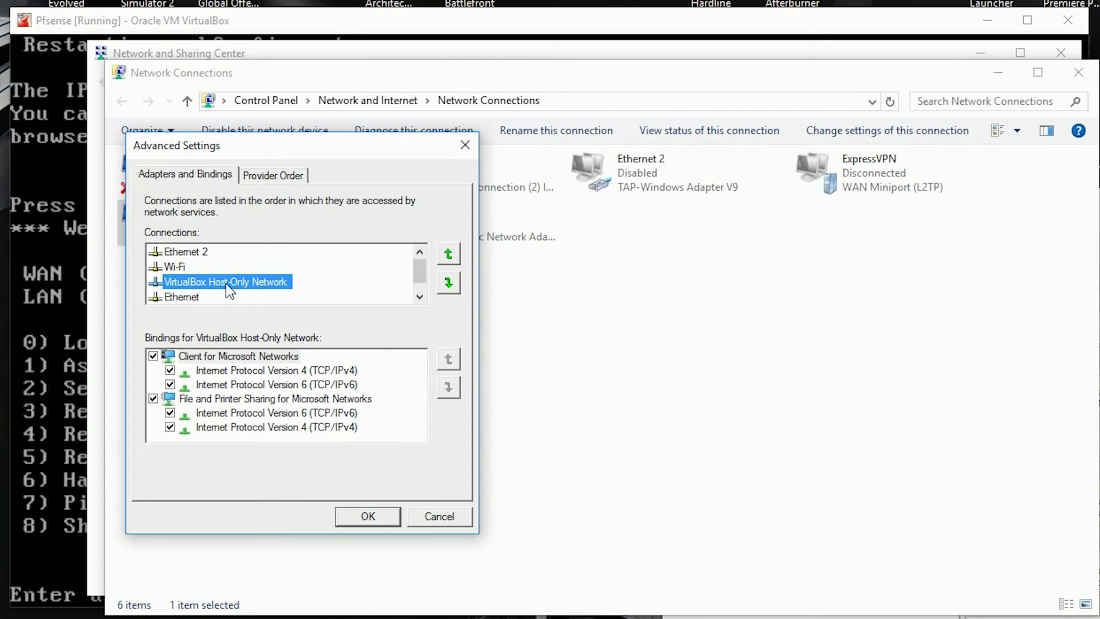
pyautogui.click(442, 256)
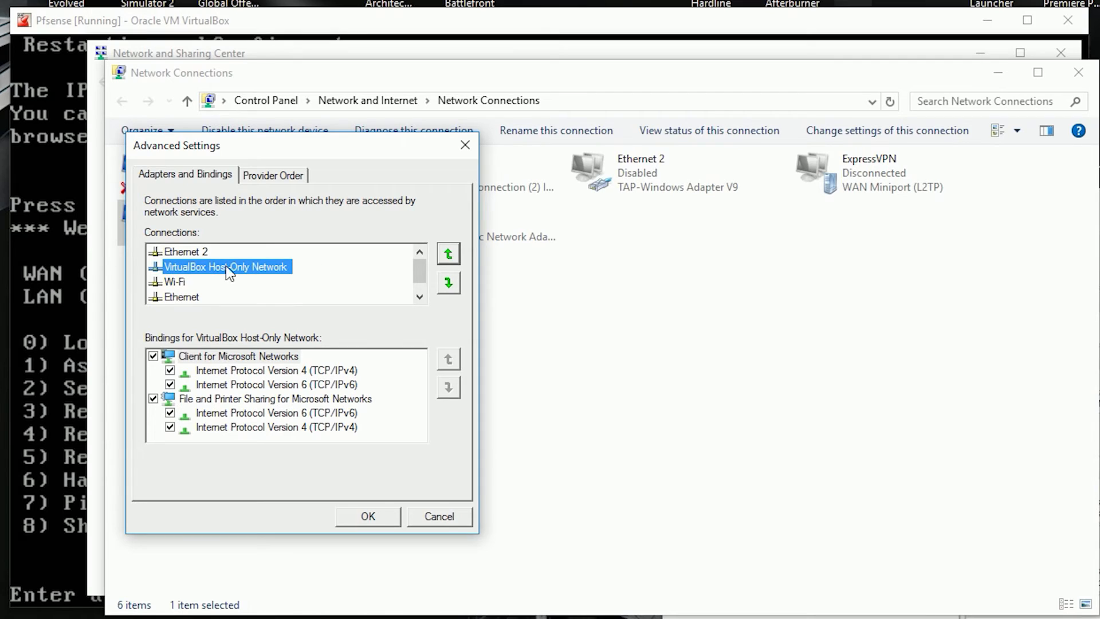
pyautogui.click(445, 257)
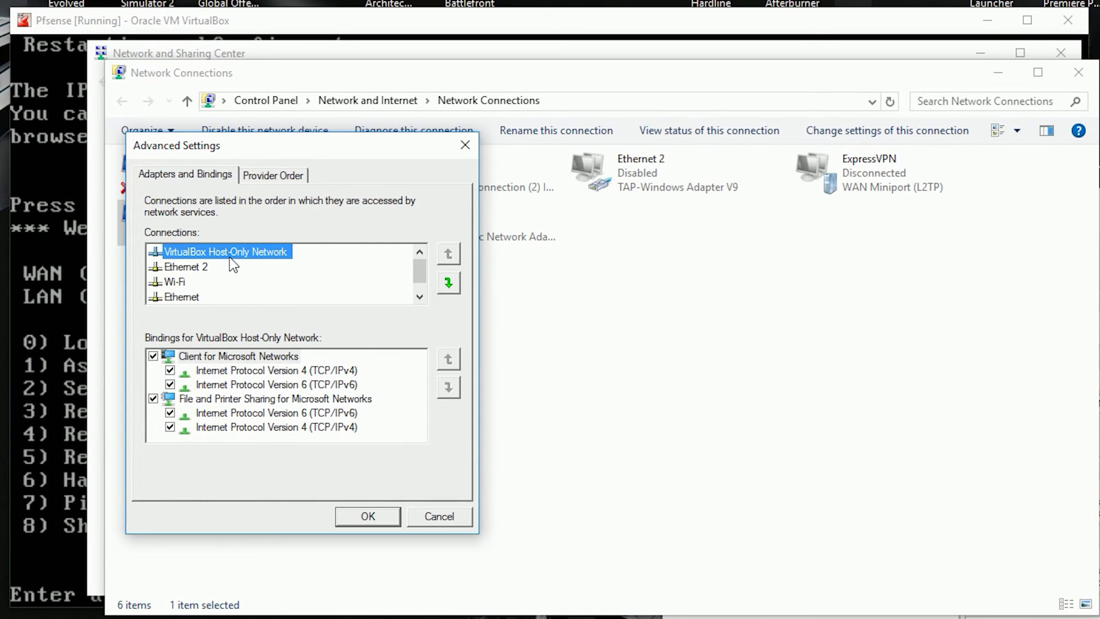
pyautogui.click(377, 518)
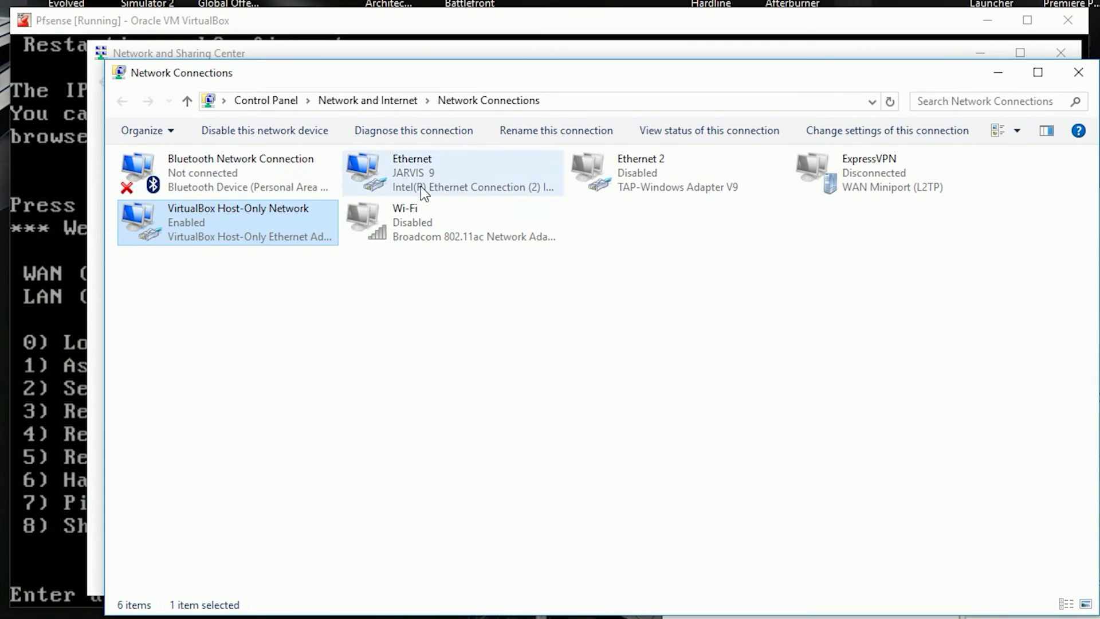
# Step: Close the Network Connections and Network and Sharing Center windows
pyautogui.click(425, 155)
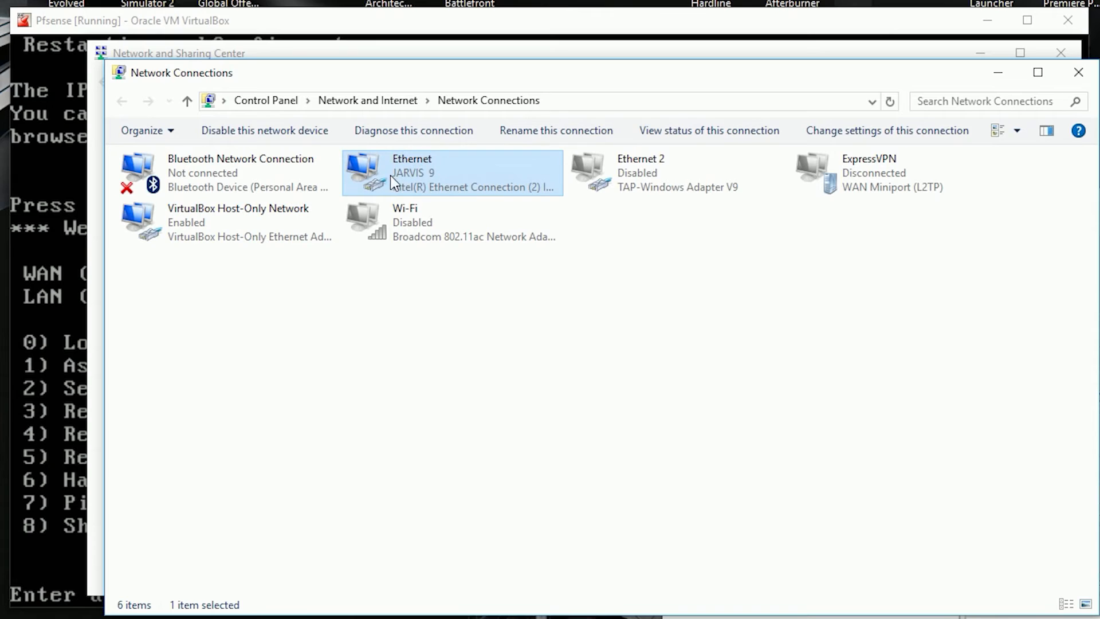
pyautogui.click(302, 232)
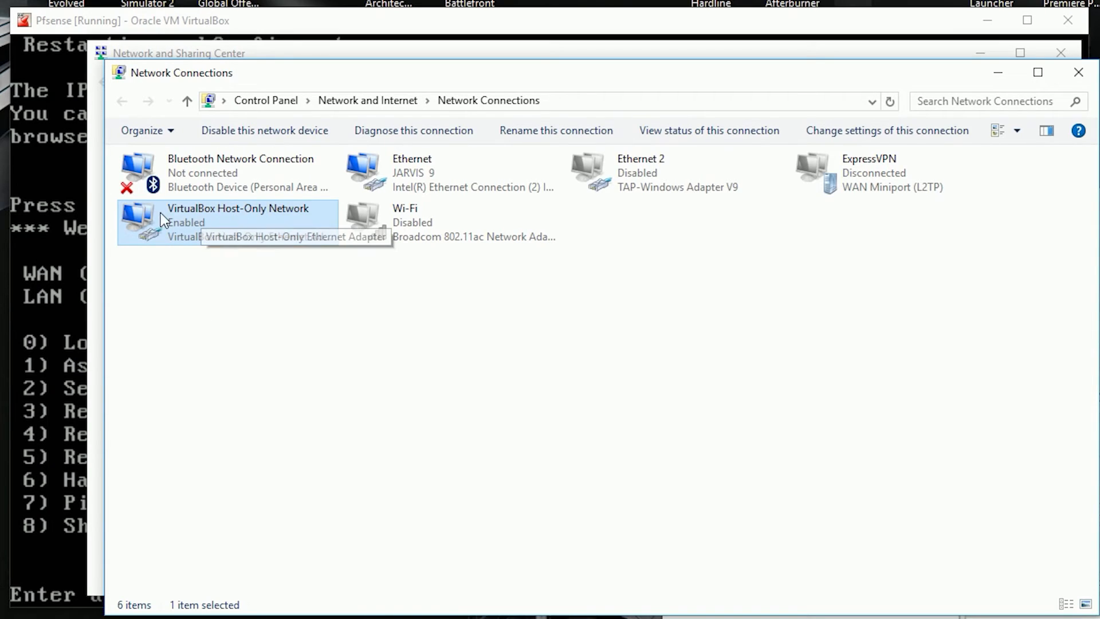
pyautogui.click(433, 168)
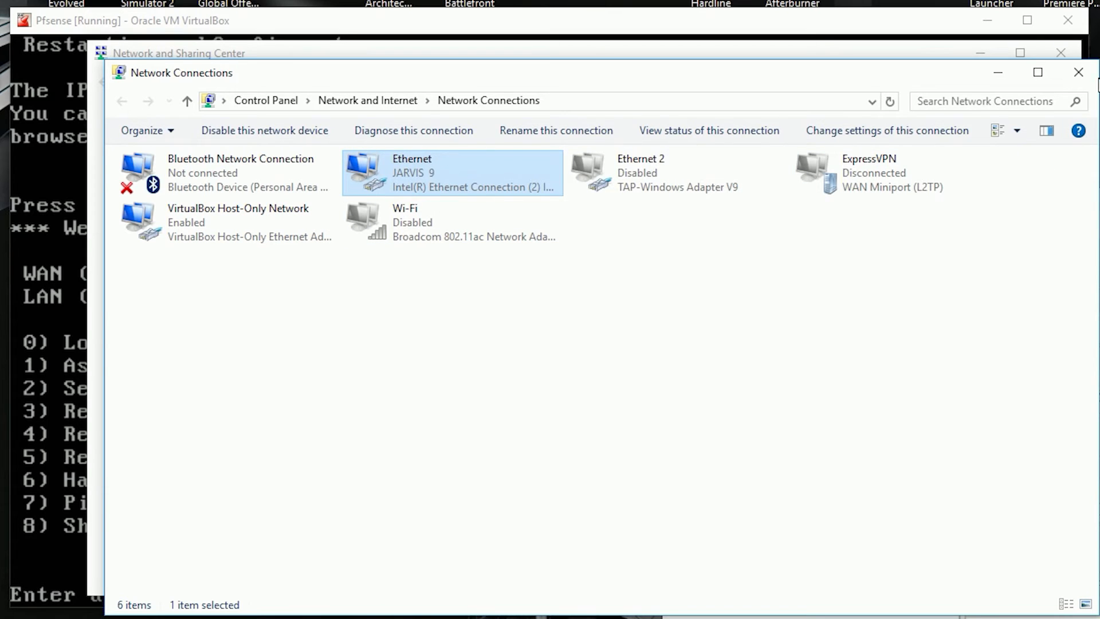
pyautogui.click(1089, 77)
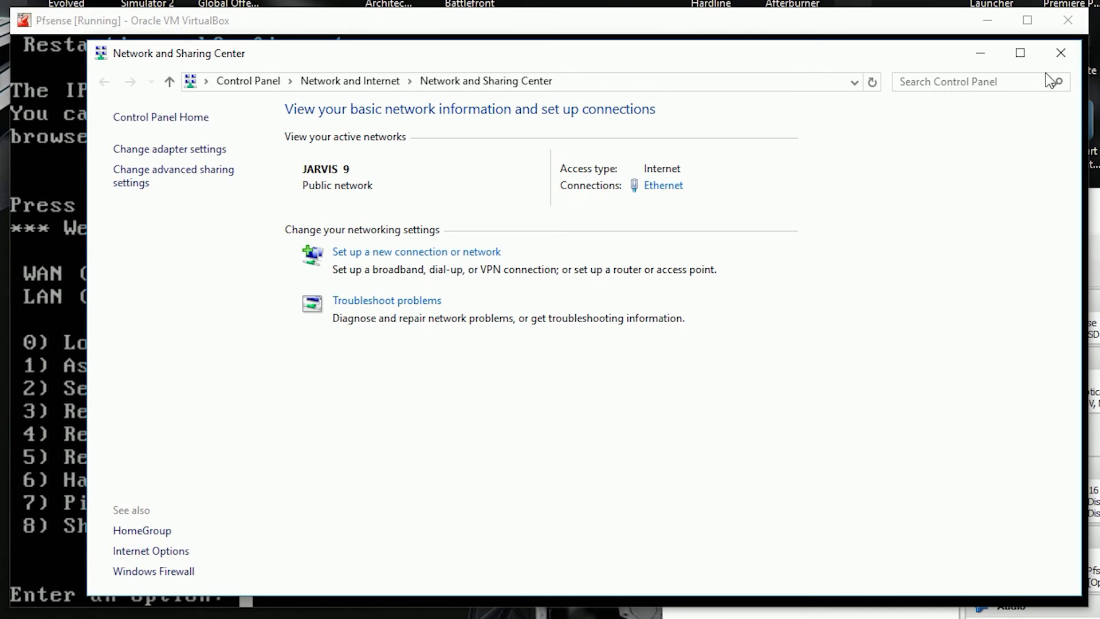
pyautogui.click(1060, 54)
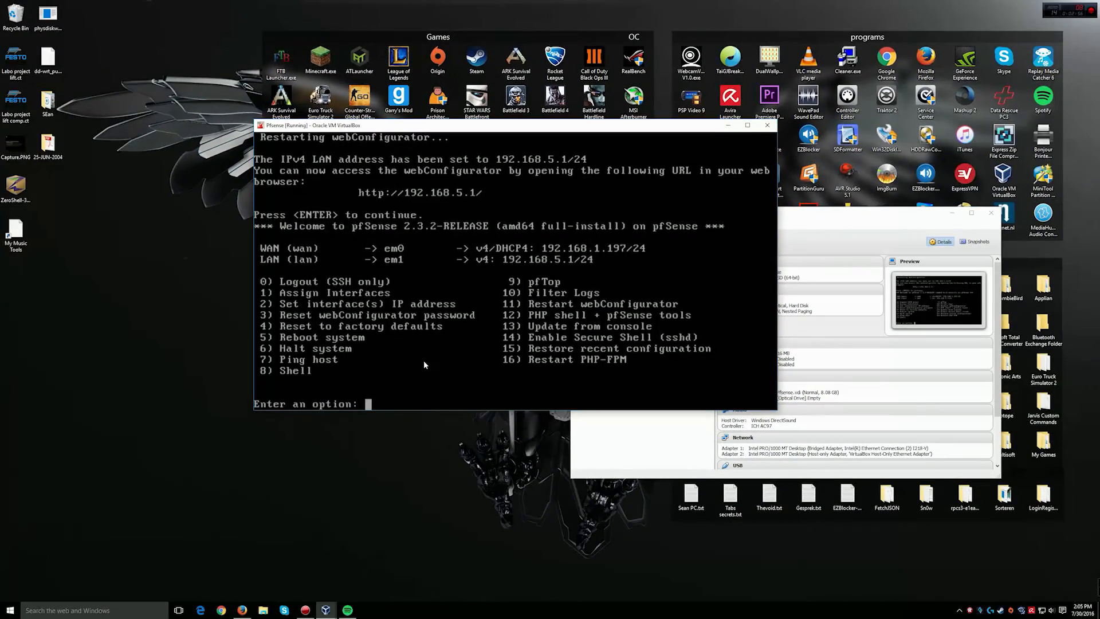
# Step: Load 192.168.5.1 in a new Firefox tab to reach the pfSense login page
pyautogui.click(241, 568)
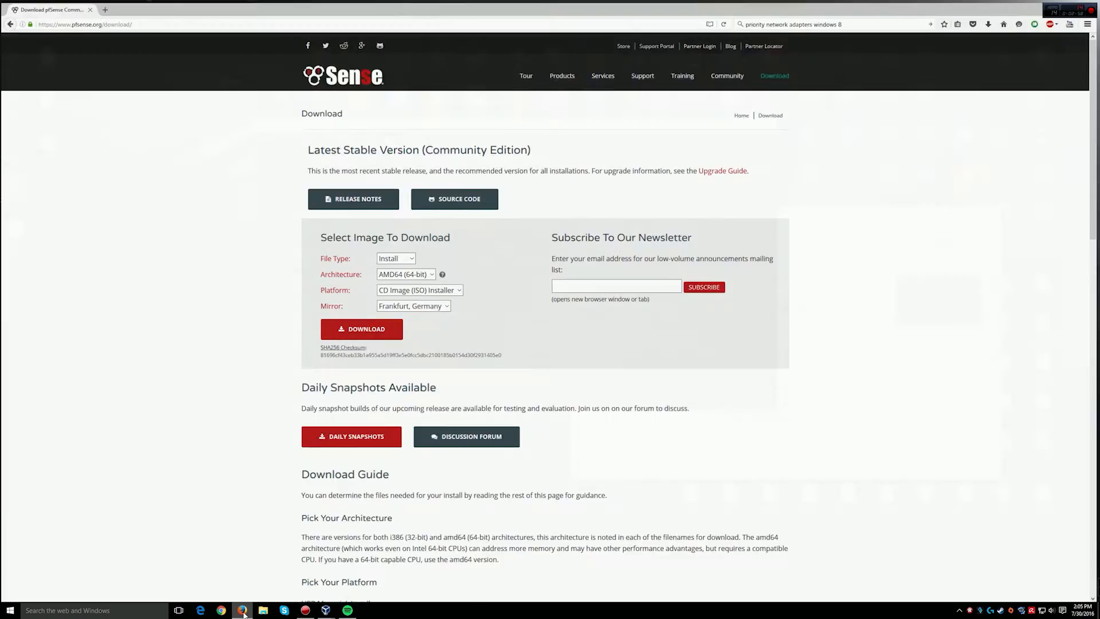
pyautogui.click(104, 6)
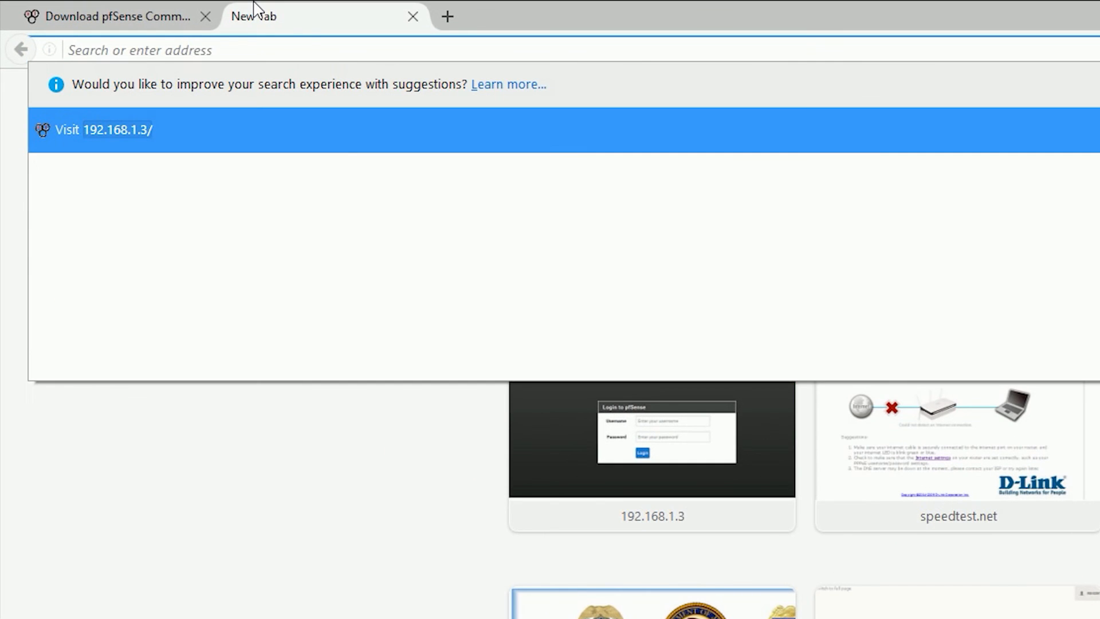
pyautogui.write('192.168')
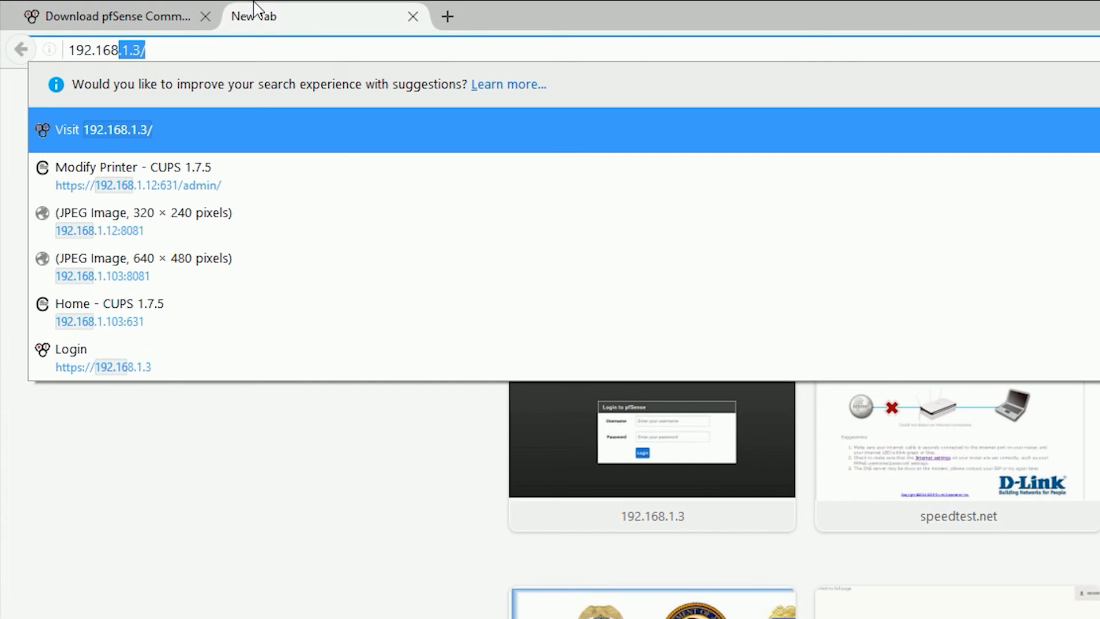
pyautogui.write('.5.1')
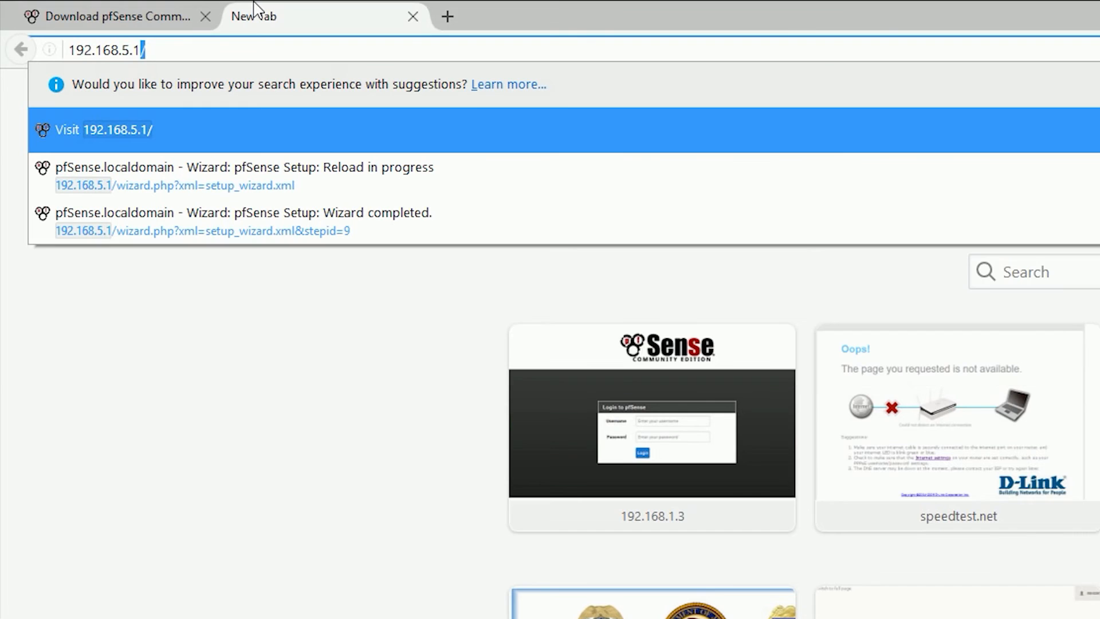
pyautogui.press('Return')
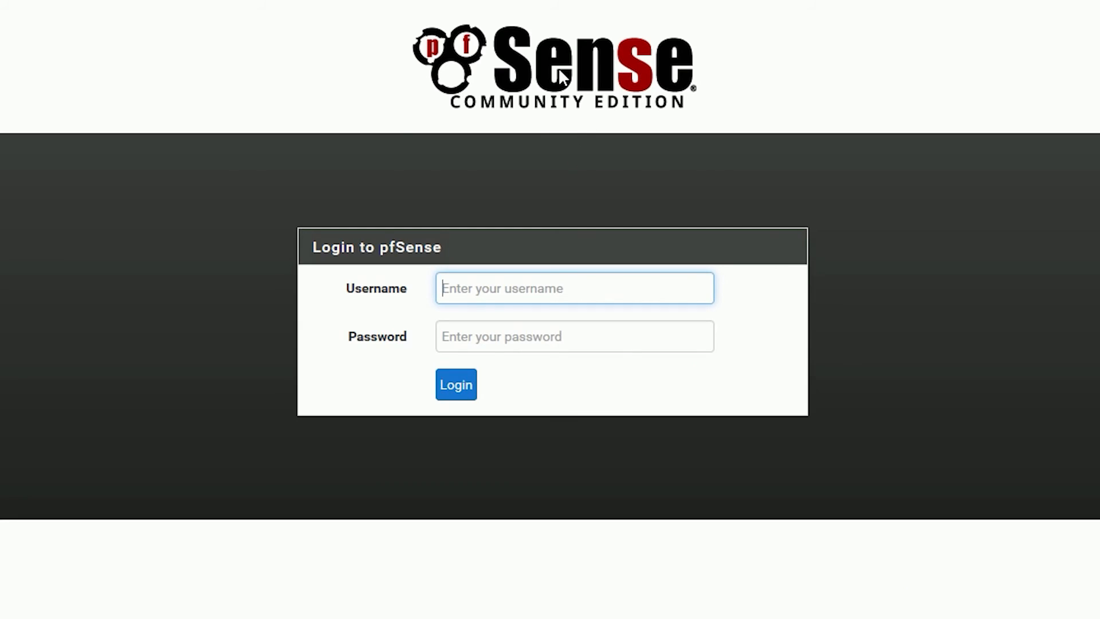
pyautogui.click(507, 294)
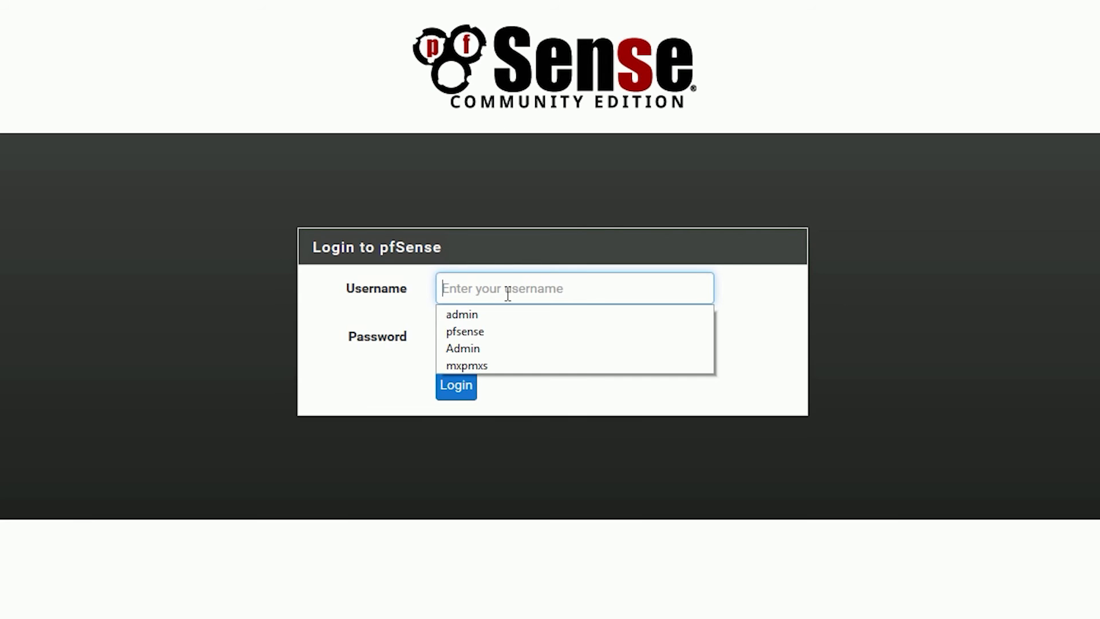
# Step: Log in with the saved admin username and the administrator password
pyautogui.click(471, 318)
pyautogui.click(504, 335)
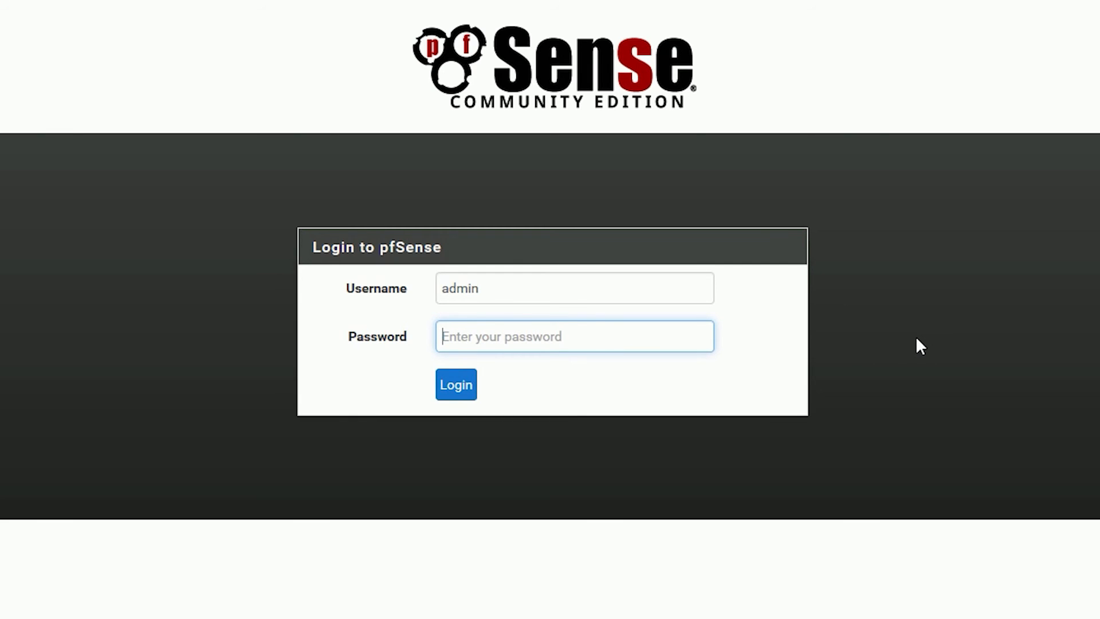
pyautogui.write('pfsense')
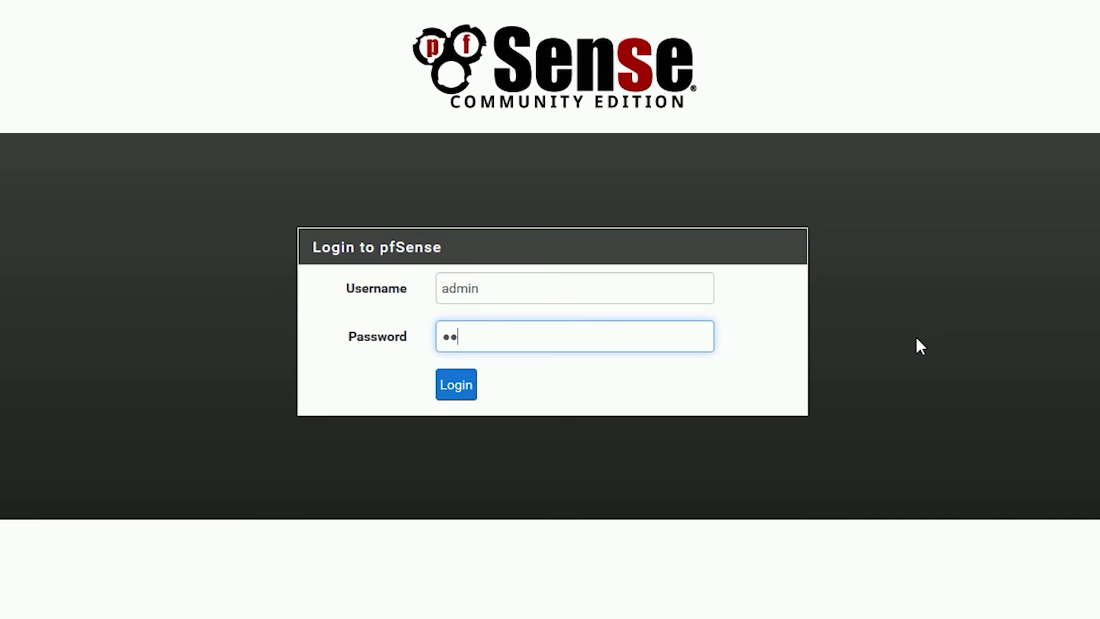
pyautogui.press('Return')
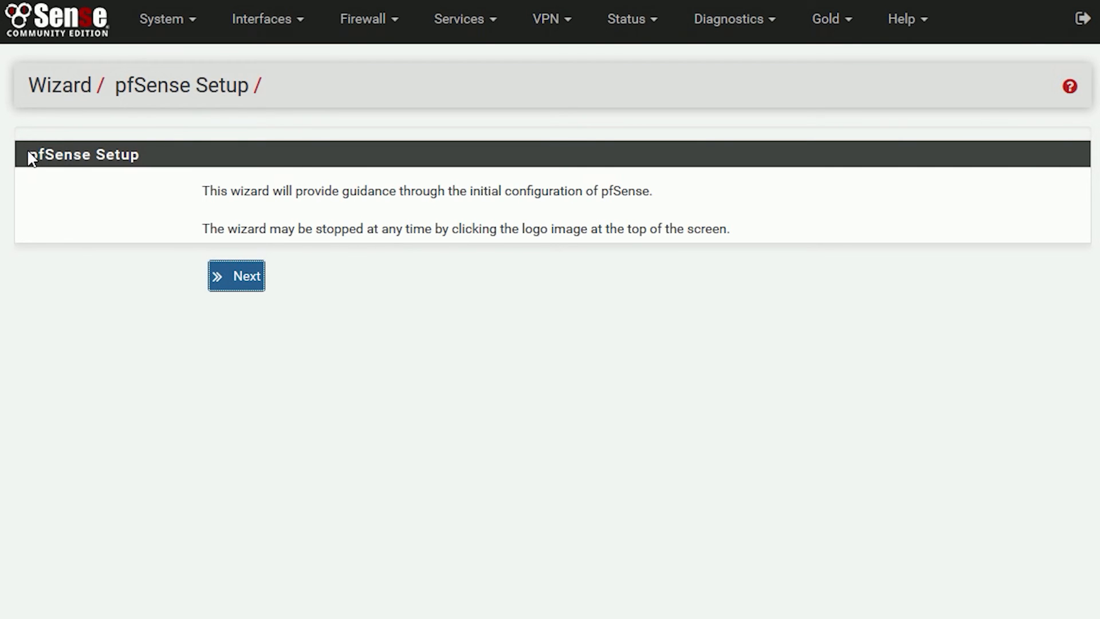
# Step: Start the setup wizard and advance past the pfSense Gold page to General Information
pyautogui.click(210, 284)
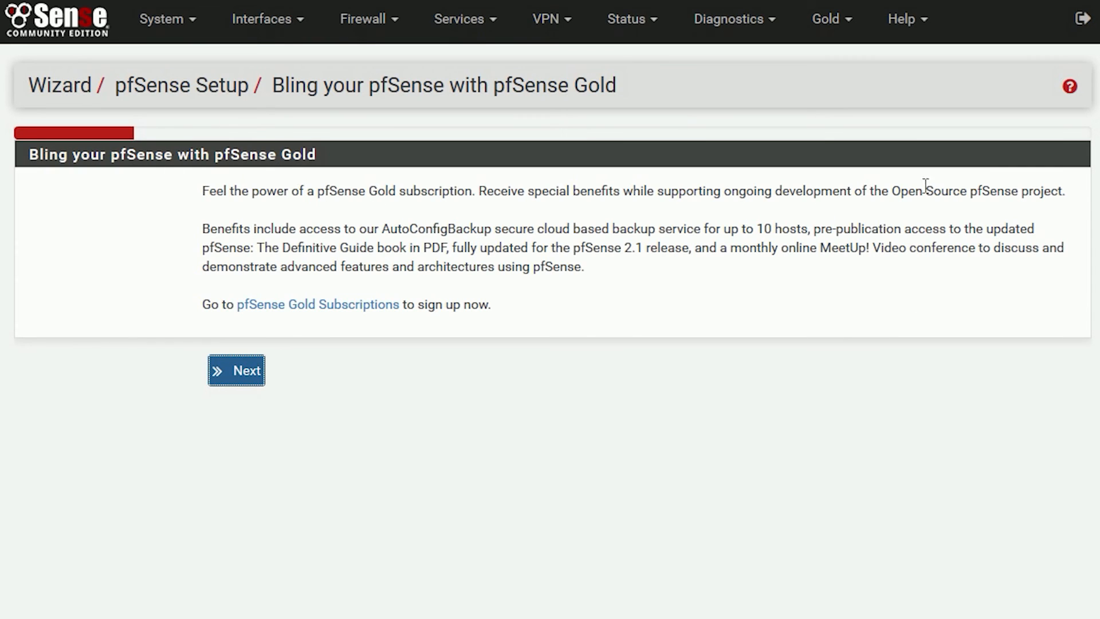
pyautogui.click(243, 379)
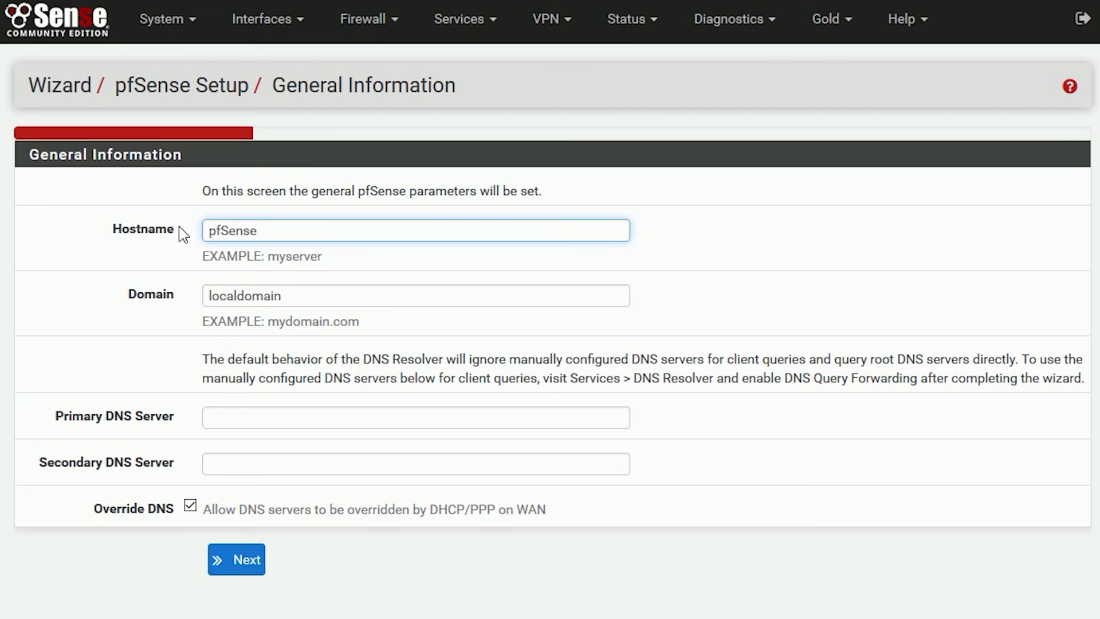
pyautogui.moveTo(269, 229); pyautogui.dragTo(198, 229)
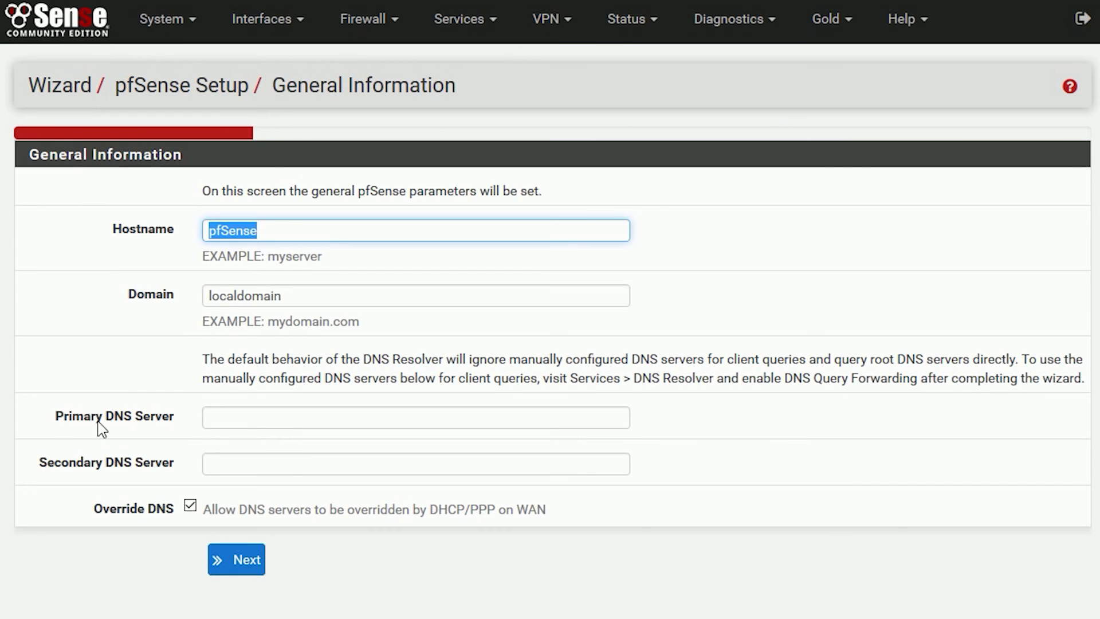
# Step: Enter 8.8.8.8 as the primary and 8.8.4.4 as the secondary DNS server
pyautogui.click(221, 413)
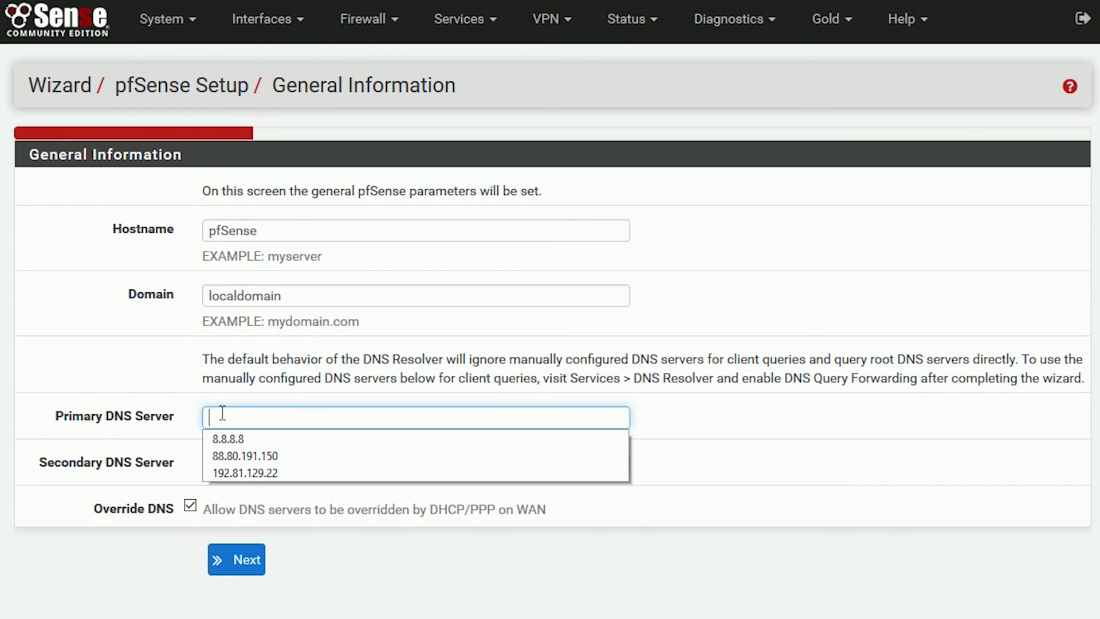
pyautogui.click(250, 437)
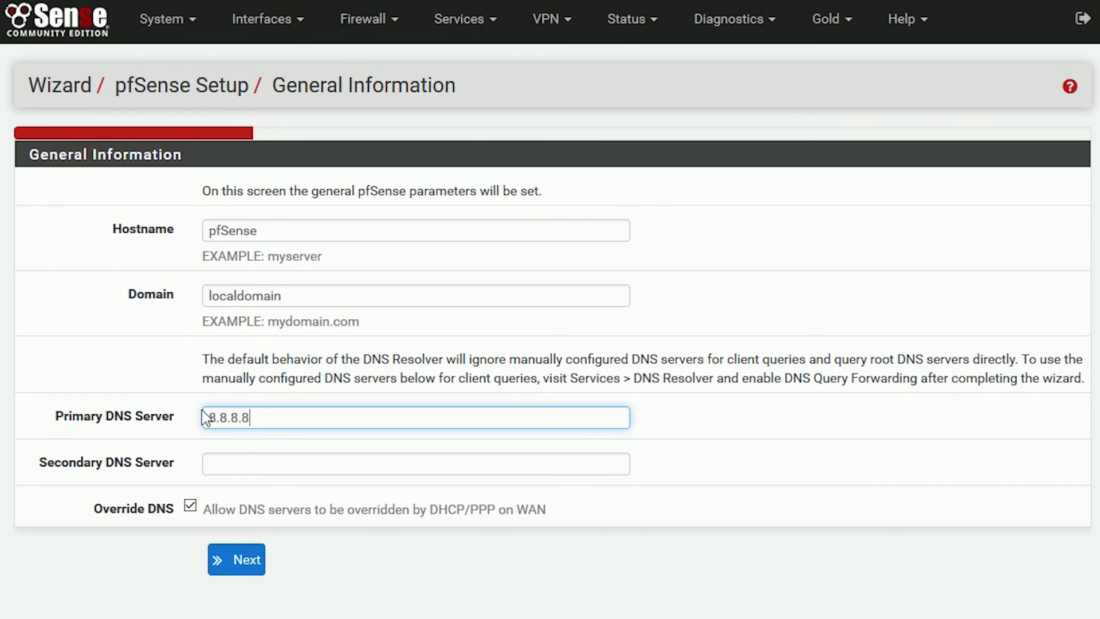
pyautogui.click(224, 466)
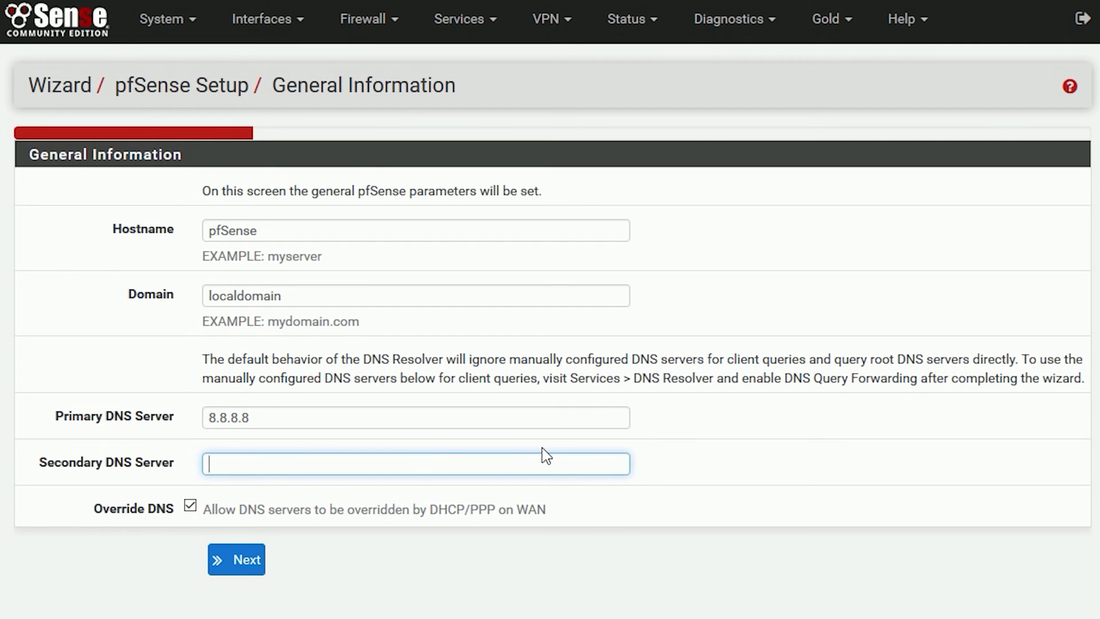
pyautogui.write('8.')
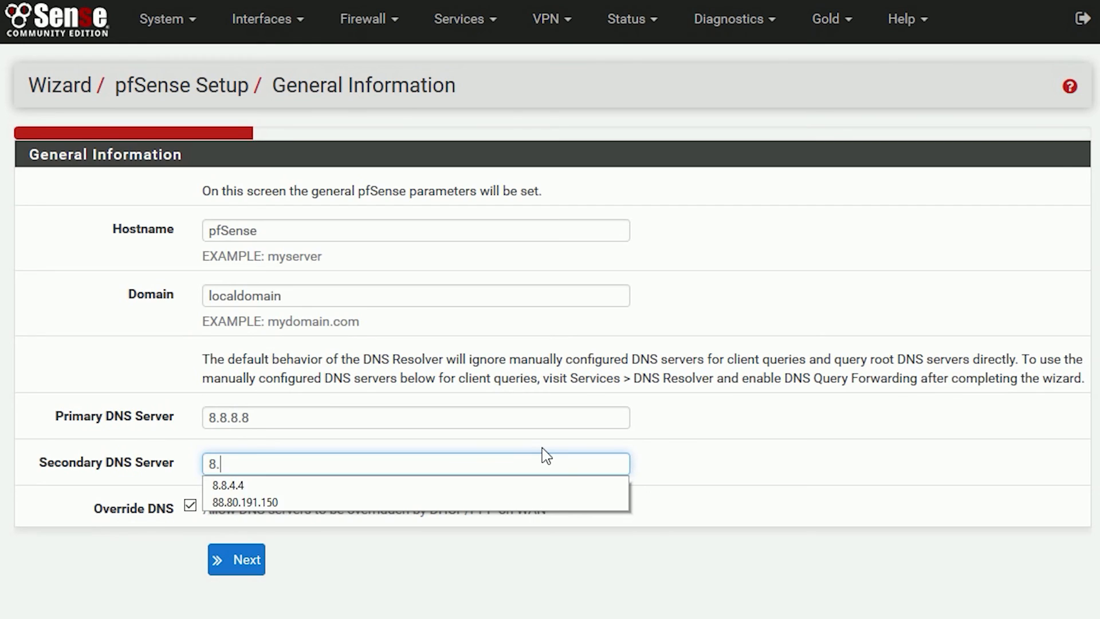
pyautogui.write('8.4.4')
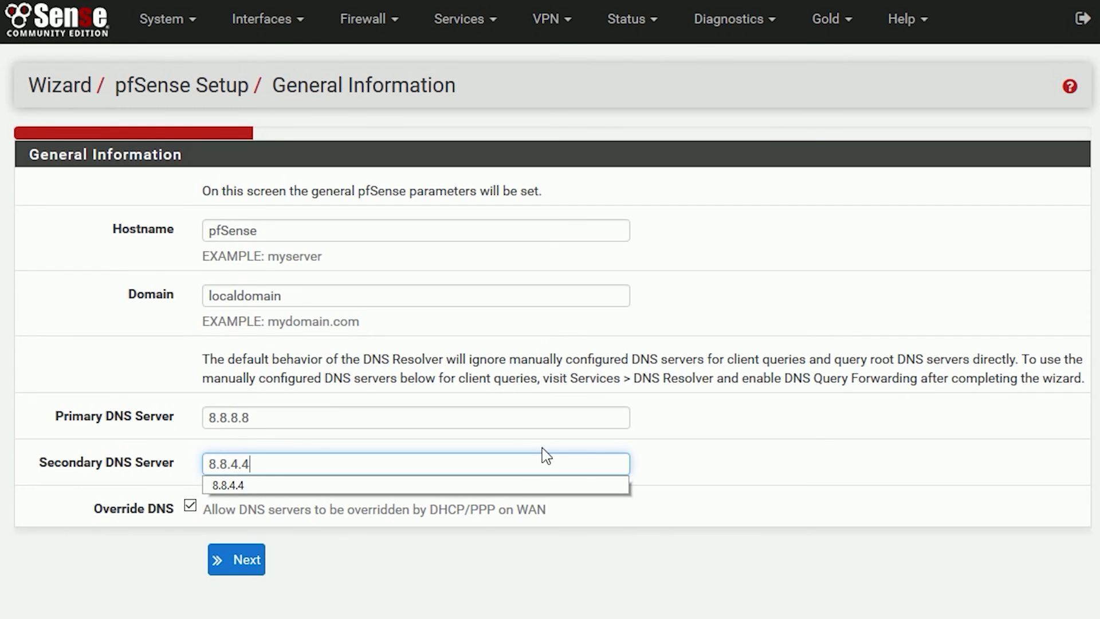
pyautogui.click(478, 581)
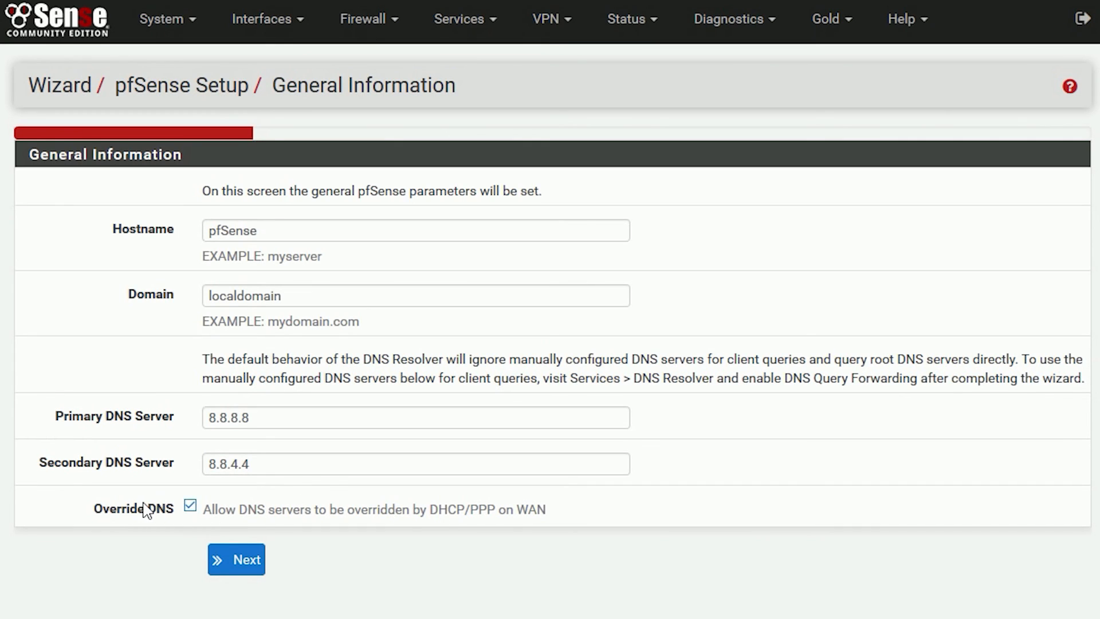
# Step: Turn off Override DNS and submit the General Information page
pyautogui.click(191, 505)
pyautogui.click(273, 466)
pyautogui.doubleClick(224, 470)
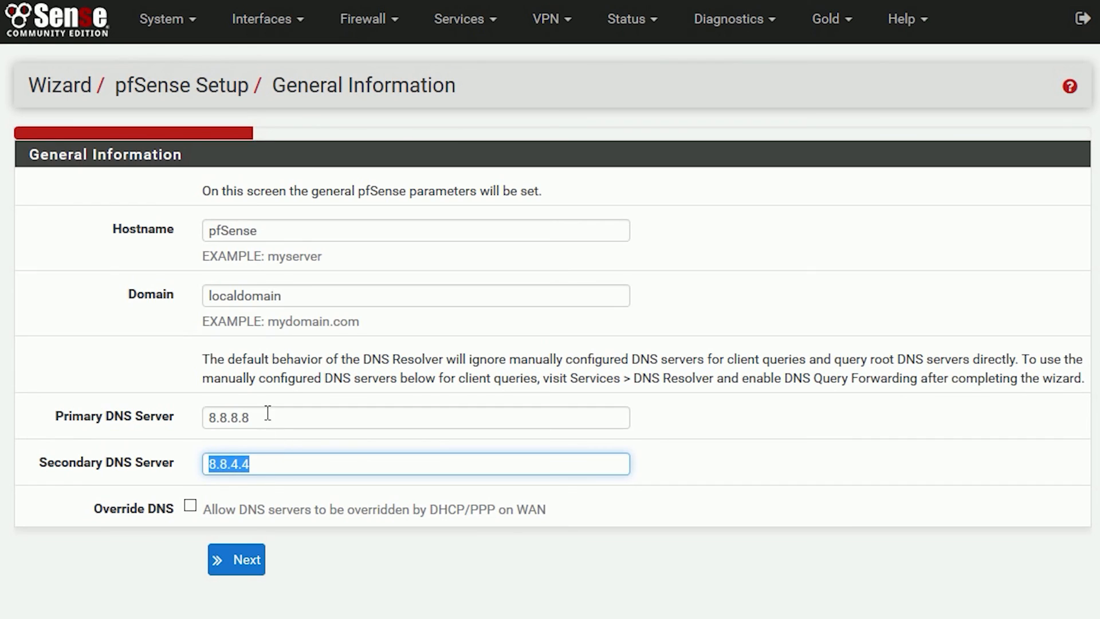
pyautogui.moveTo(268, 414); pyautogui.dragTo(194, 416)
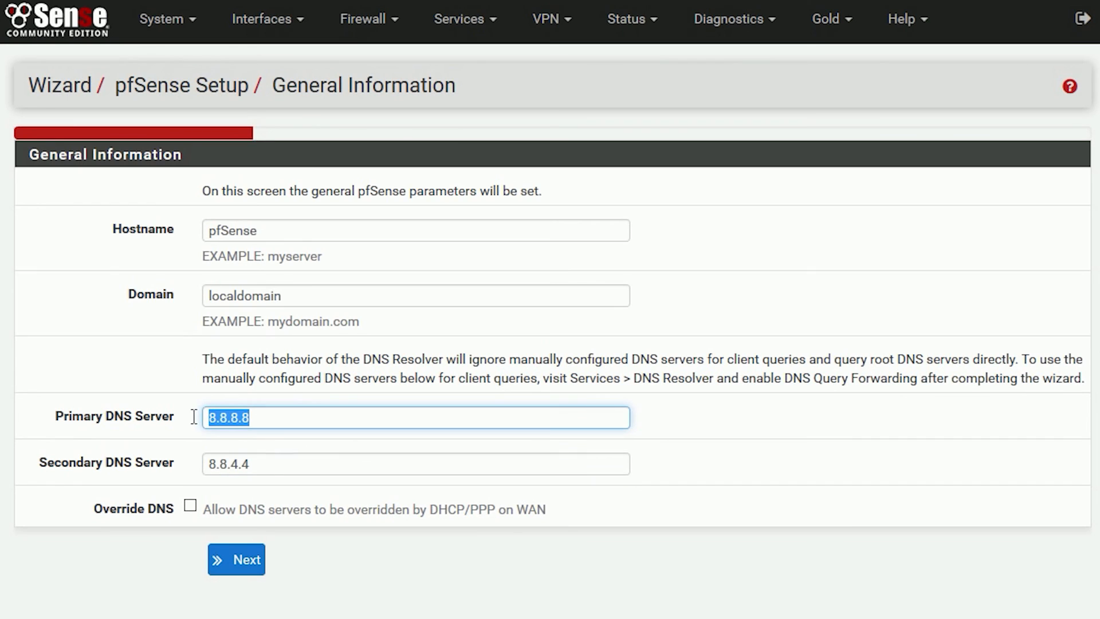
pyautogui.click(223, 567)
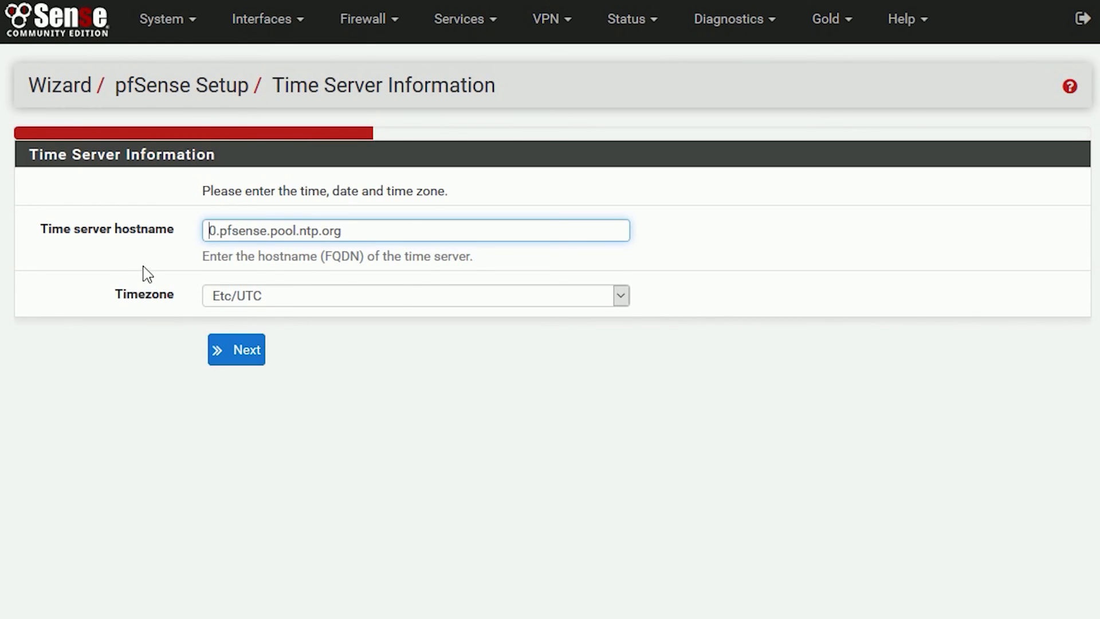
# Step: Keep the default time server and the Etc/UTC timezone, then submit the time settings
pyautogui.click(215, 298)
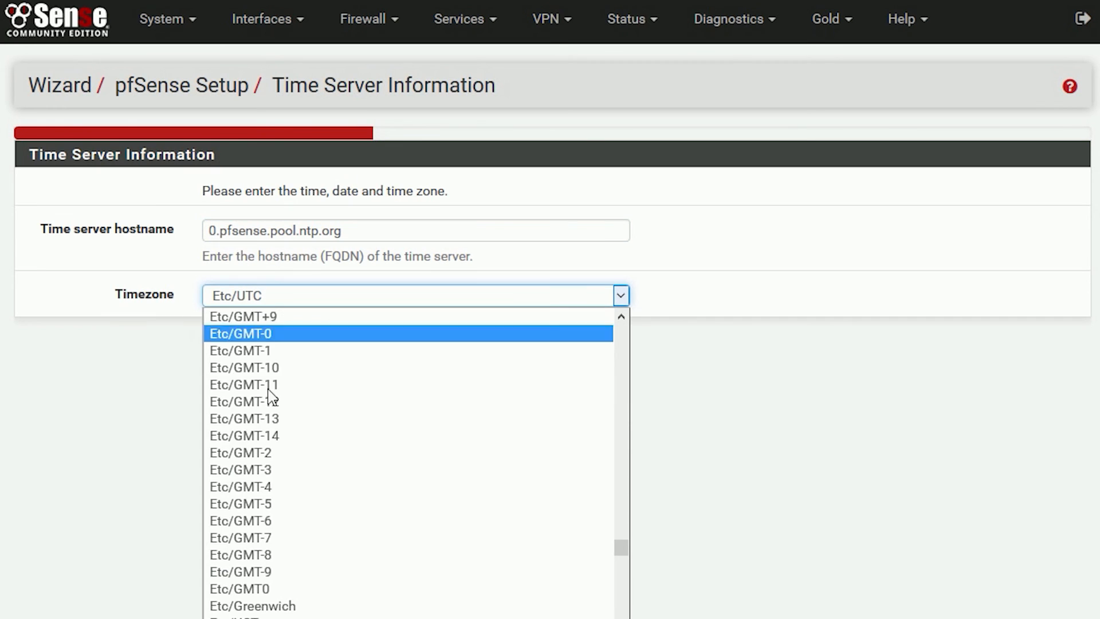
pyautogui.scroll(-7, 268, 599)
pyautogui.scroll(10, 363, 610)
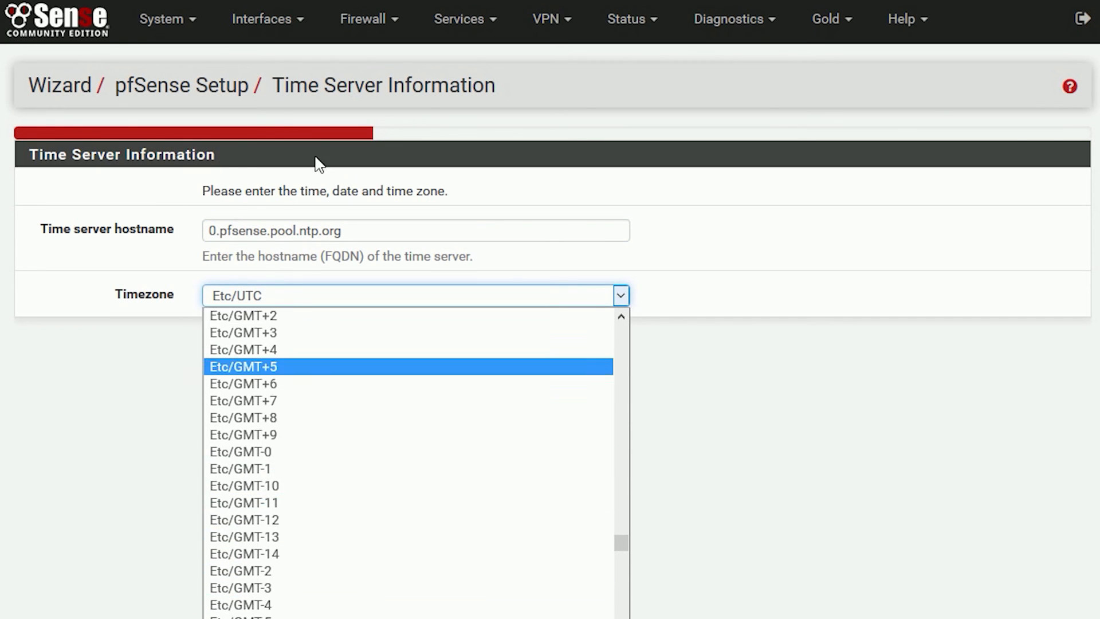
pyautogui.click(928, 314)
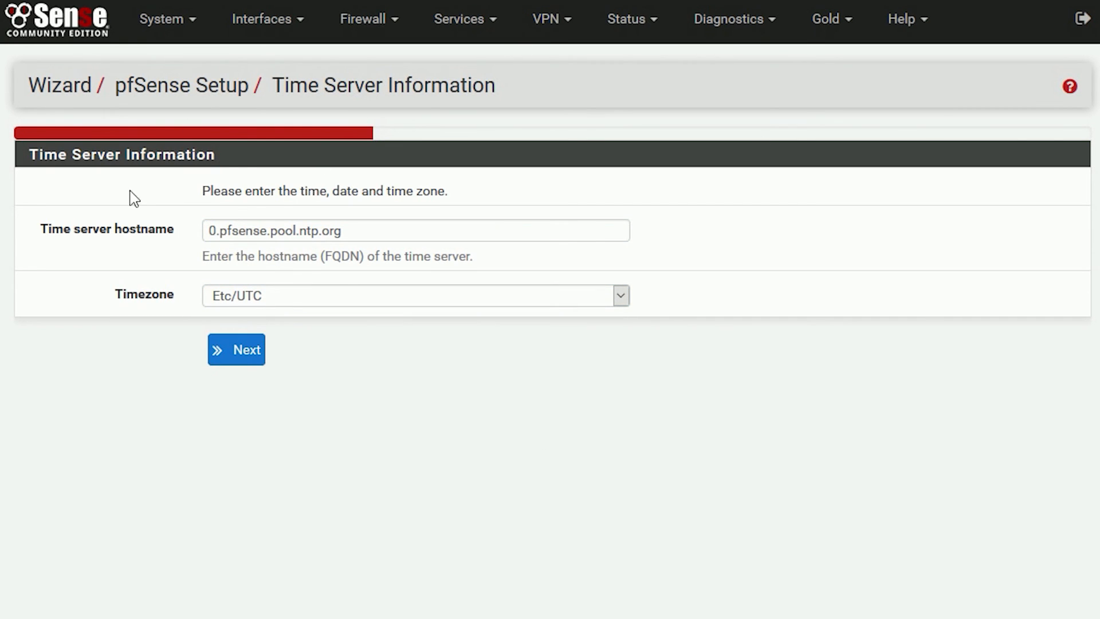
pyautogui.click(237, 358)
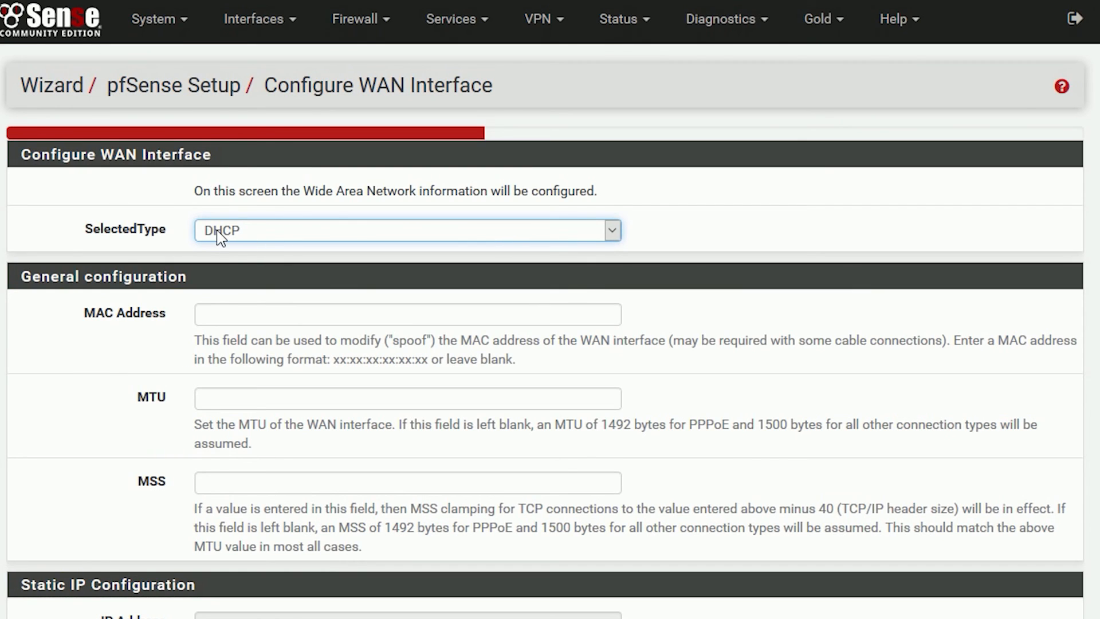
# Step: Keep the WAN connection type as DHCP
pyautogui.click(233, 235)
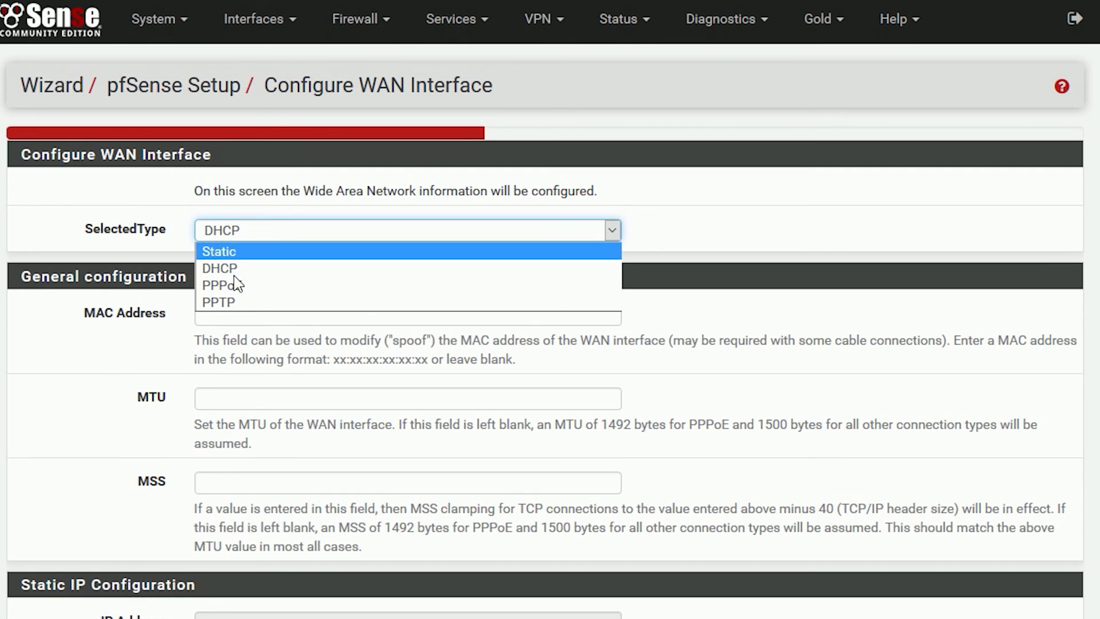
pyautogui.click(83, 317)
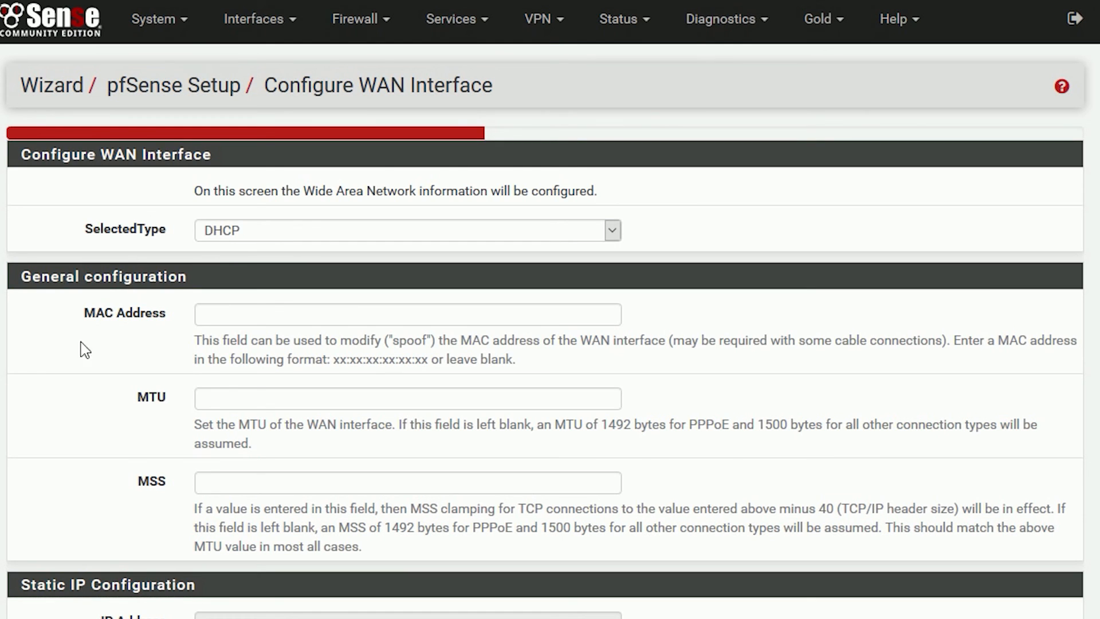
pyautogui.scroll(-10, 79, 401)
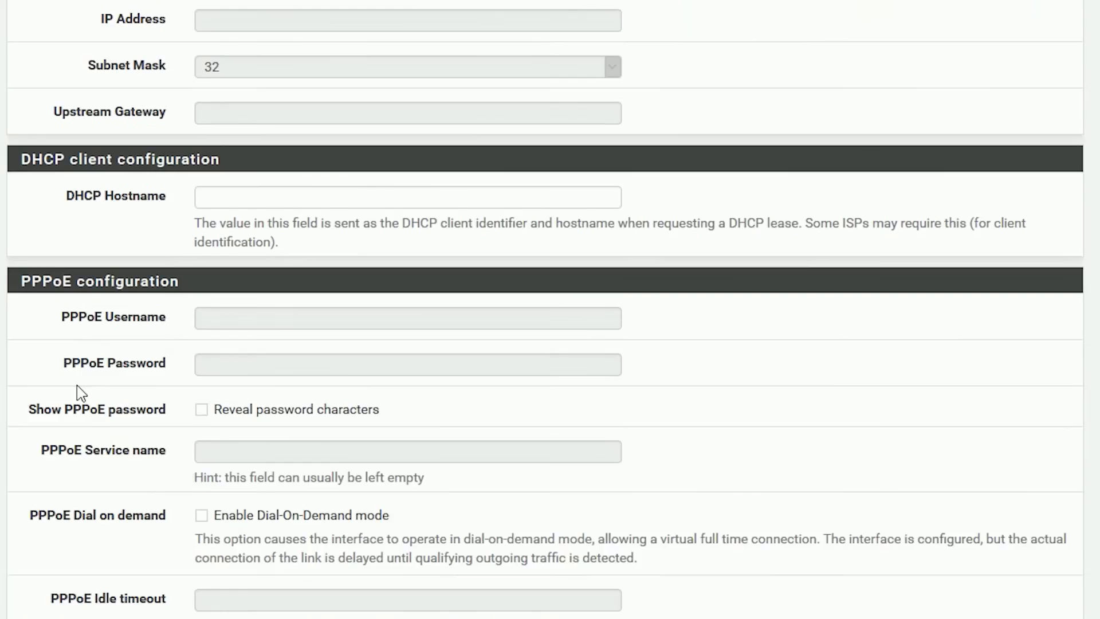
pyautogui.scroll(-5, 92, 310)
pyautogui.scroll(4, 573, 596)
pyautogui.scroll(-3, 579, 500)
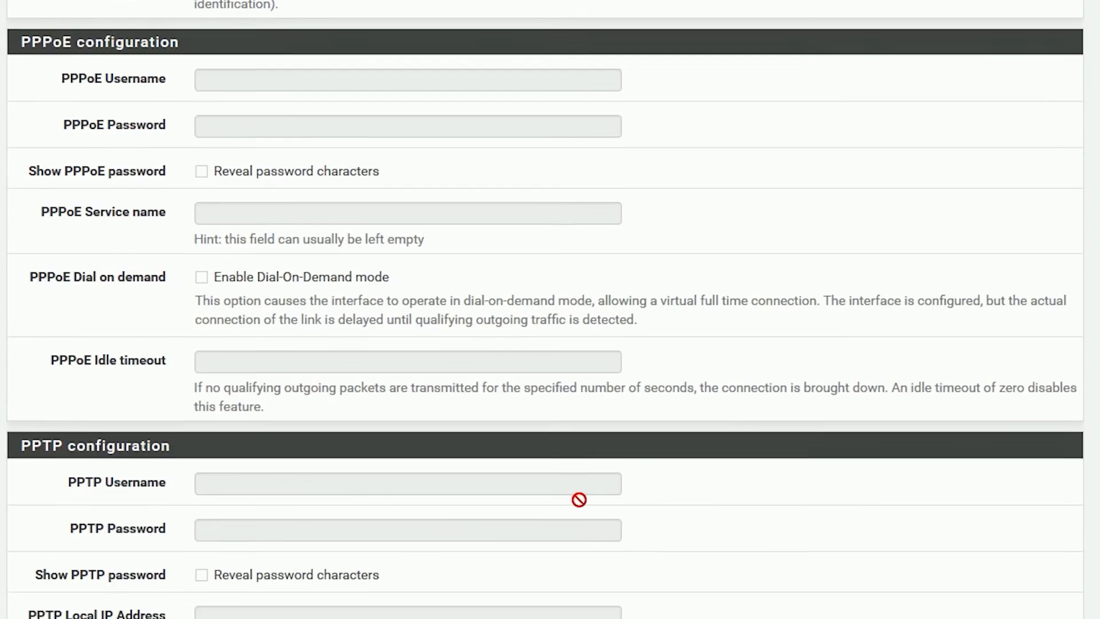
pyautogui.scroll(-10, 578, 500)
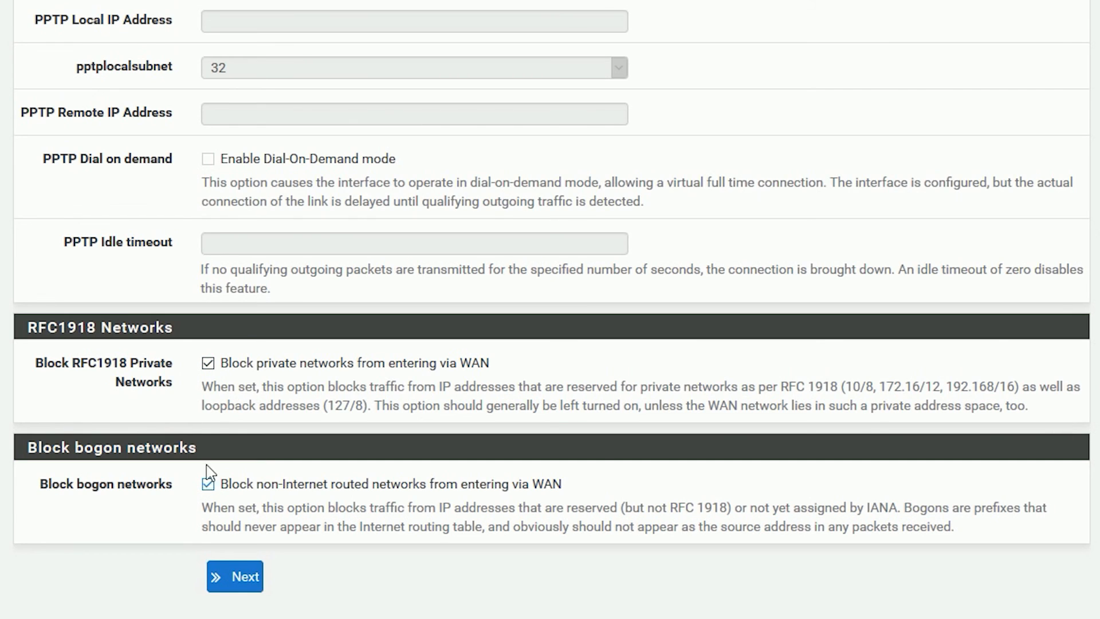
# Step: Turn off Block RFC1918 Private Networks and Block bogon networks, and submit the WAN settings
pyautogui.click(208, 363)
pyautogui.click(208, 483)
pyautogui.click(241, 577)
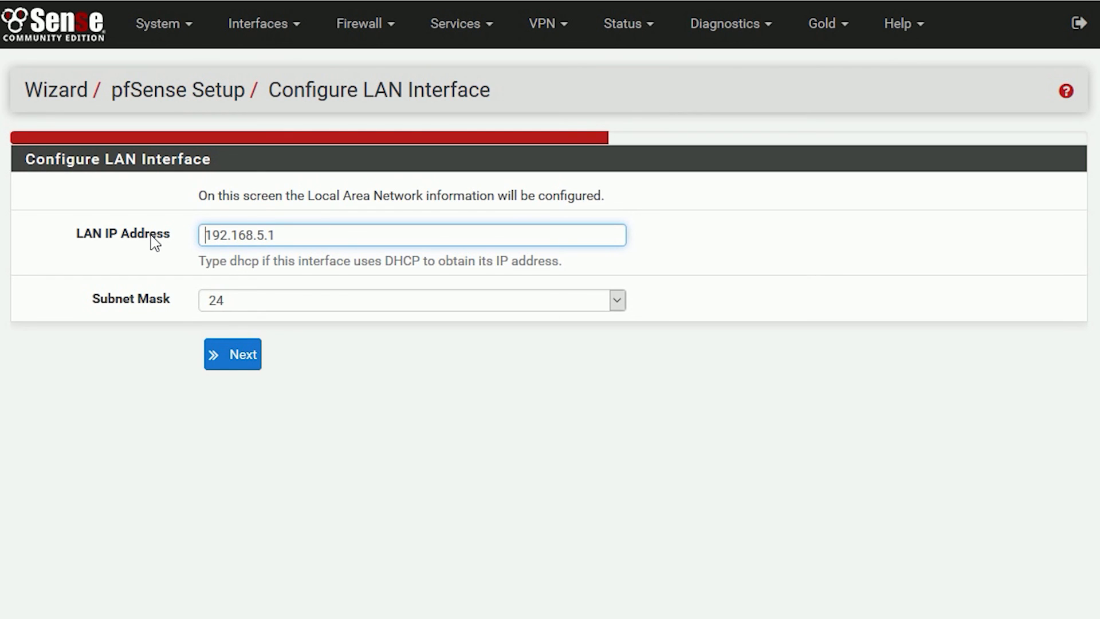
# Step: Keep LAN at 192.168.5.1/24, then set and confirm a new admin WebGUI password
pyautogui.click(228, 365)
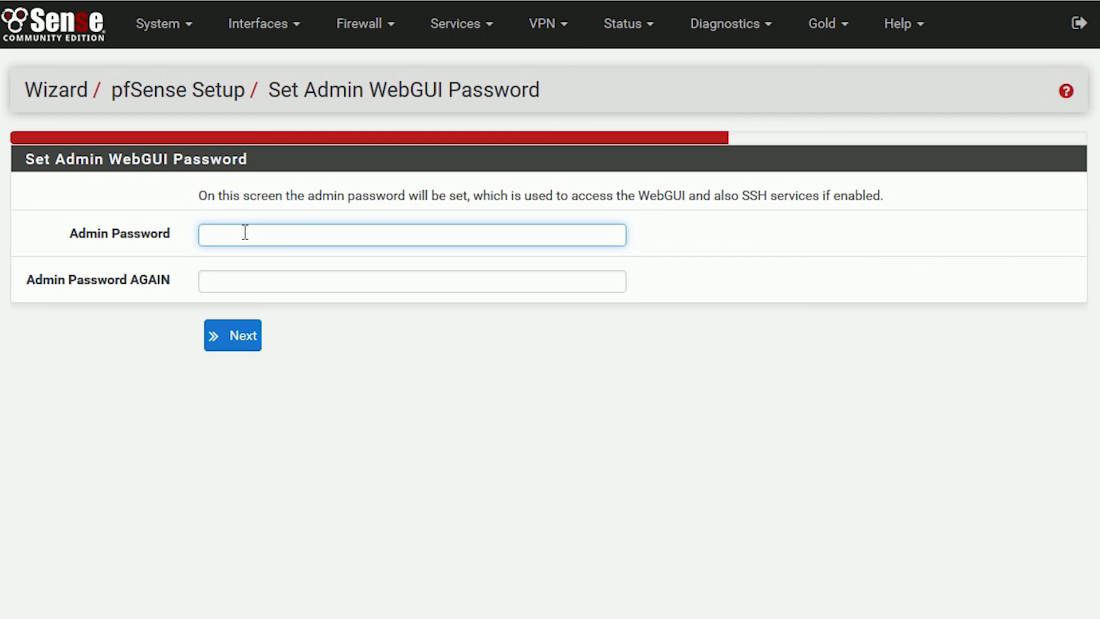
pyautogui.write('admin••')
pyautogui.press('Tab')
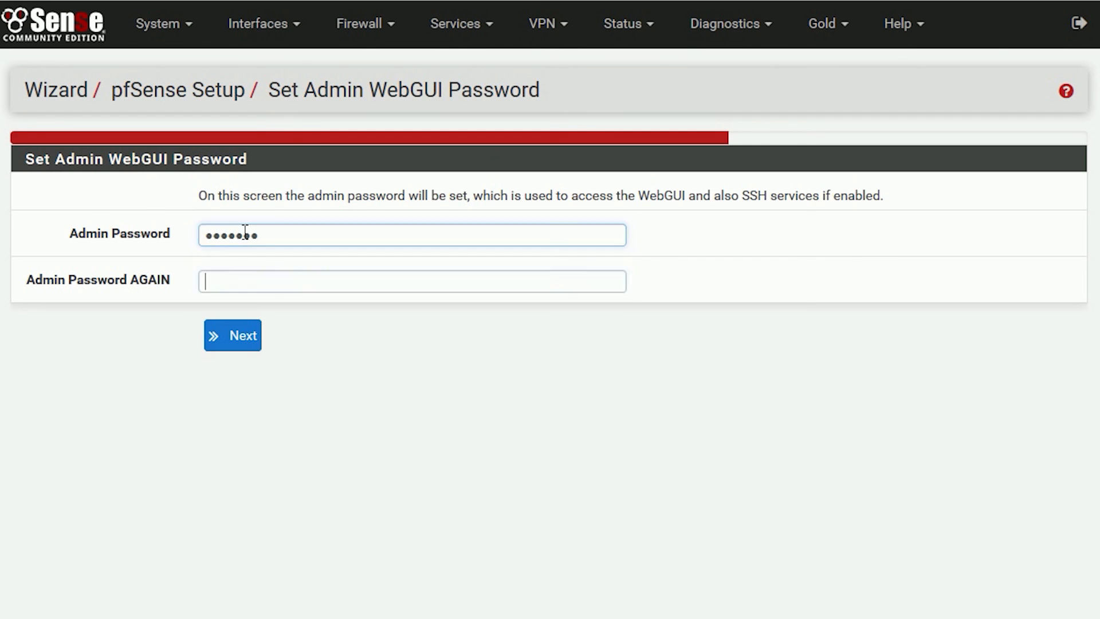
pyautogui.write('••••••')
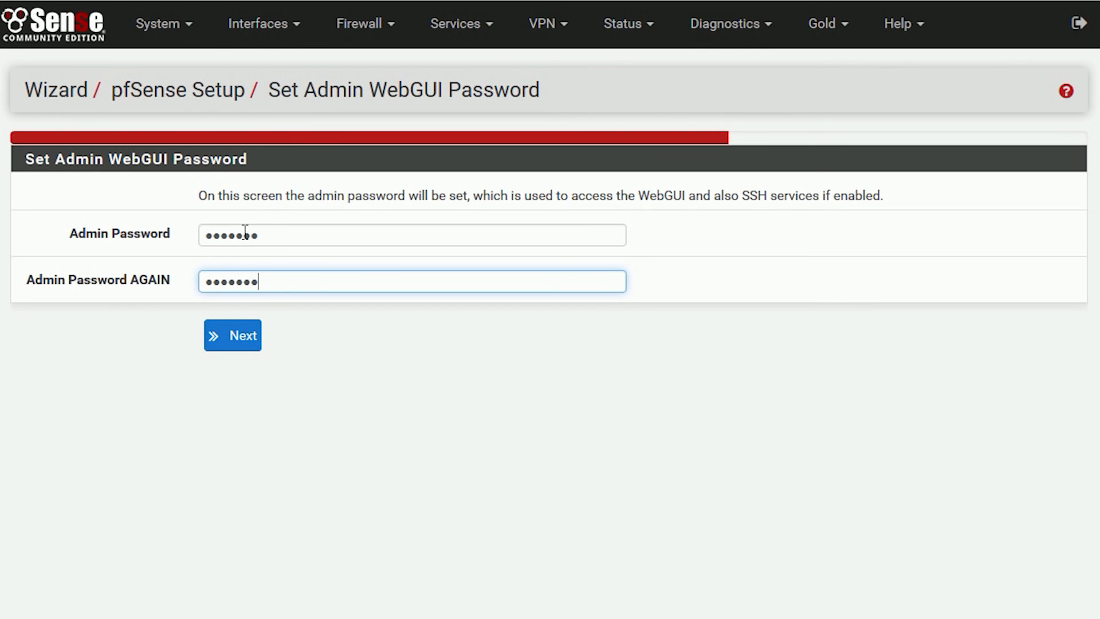
pyautogui.write('•')
pyautogui.click(244, 338)
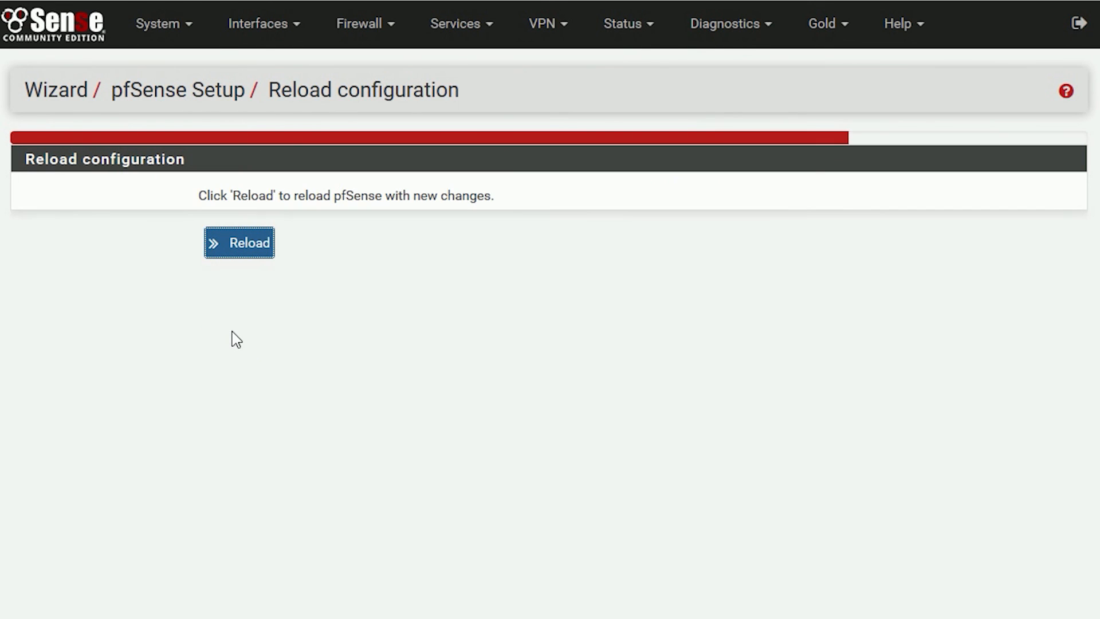
# Step: Reload pfSense with the new configuration and continue to the webConfigurator dashboard
pyautogui.click(221, 253)
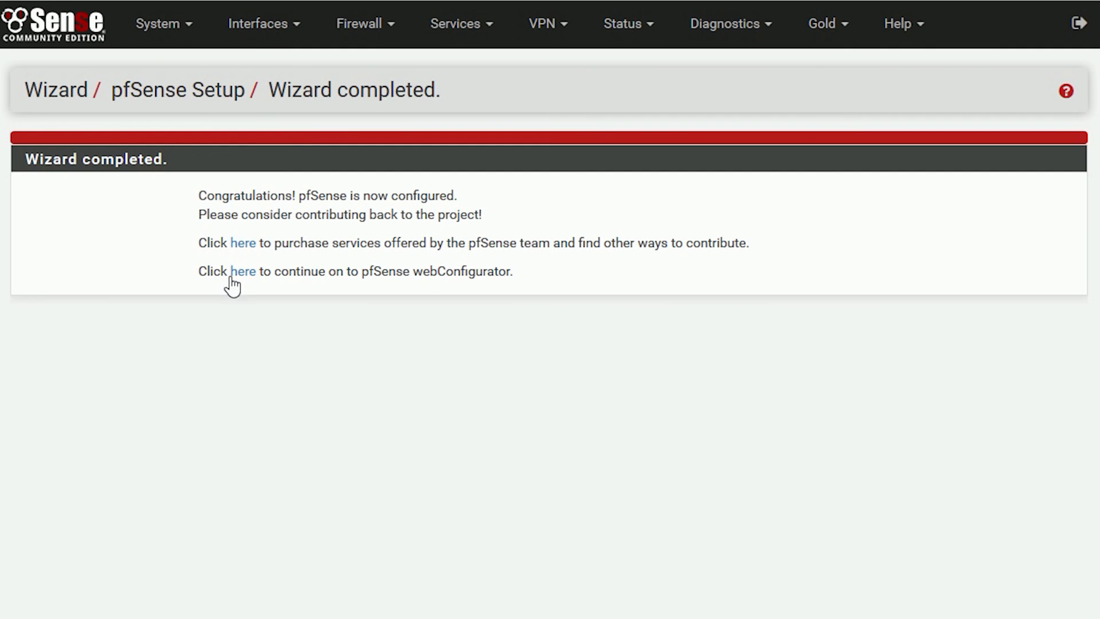
pyautogui.click(261, 273)
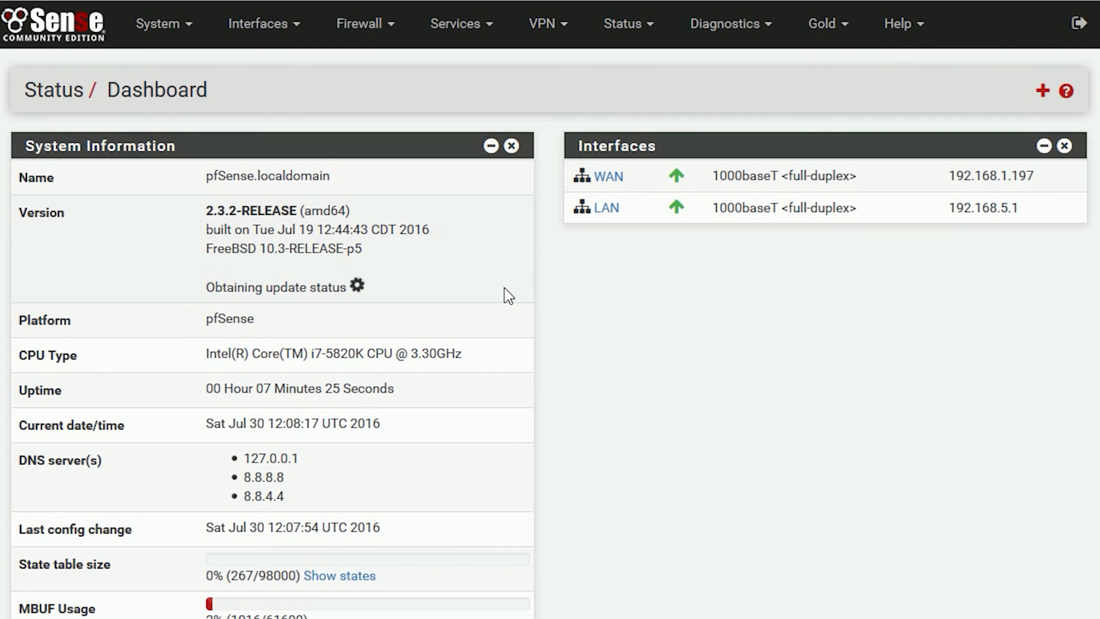